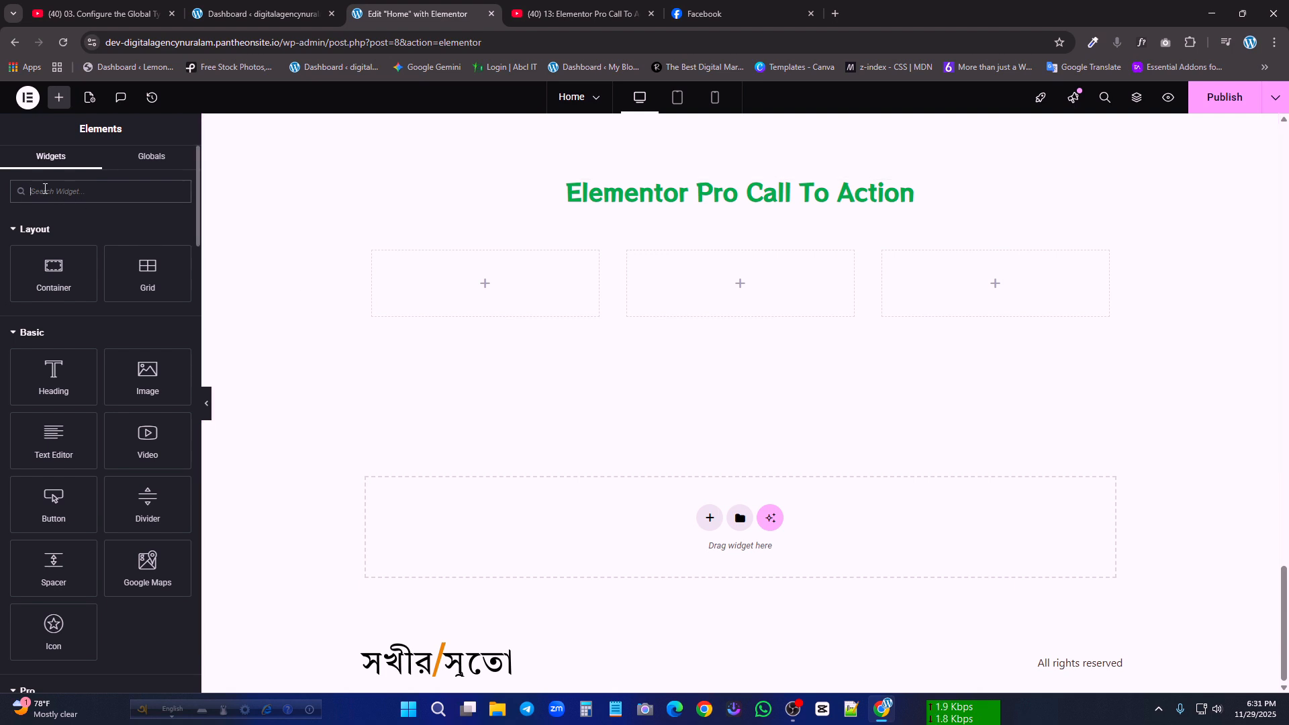
- Find the Call to Action widget and add it to the first of the three empty columns
type("call")
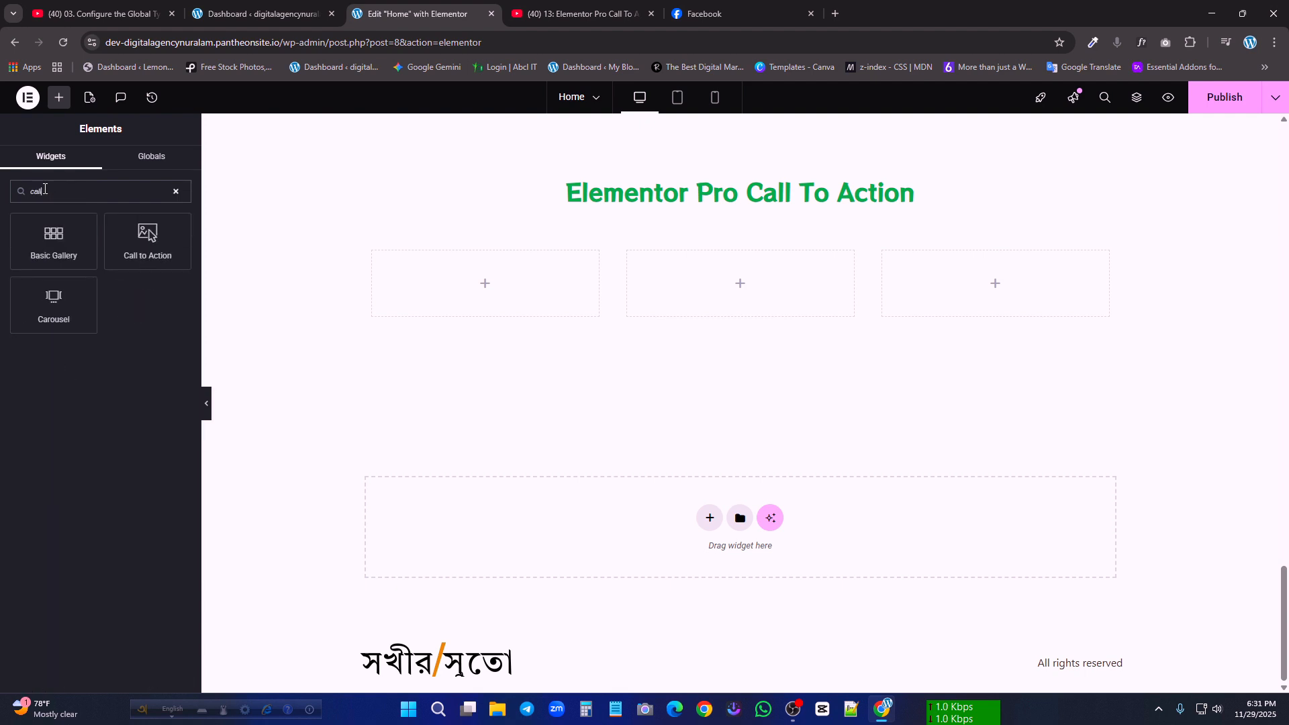
left_click_drag(147, 242, 464, 273)
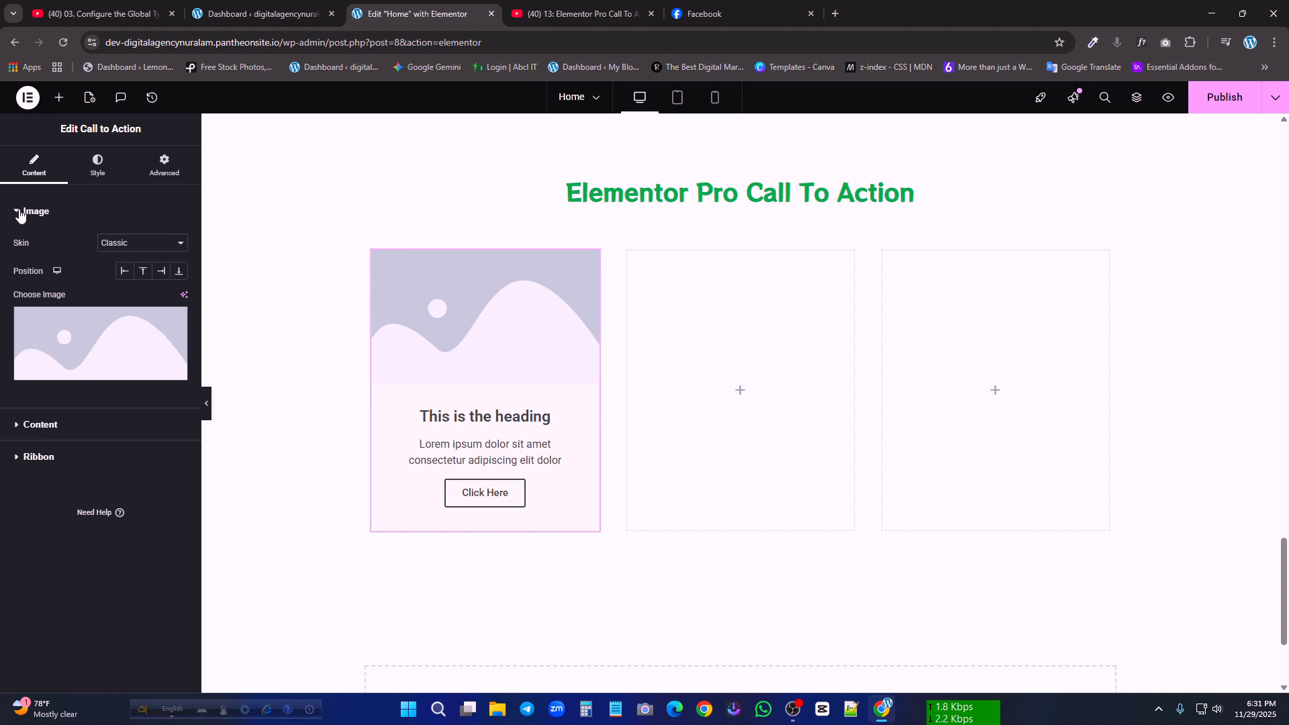
- Examine the Call to Action widget's Style and Advanced options and its Image, Content and Ribbon settings
left_click(86, 175)
left_click(164, 168)
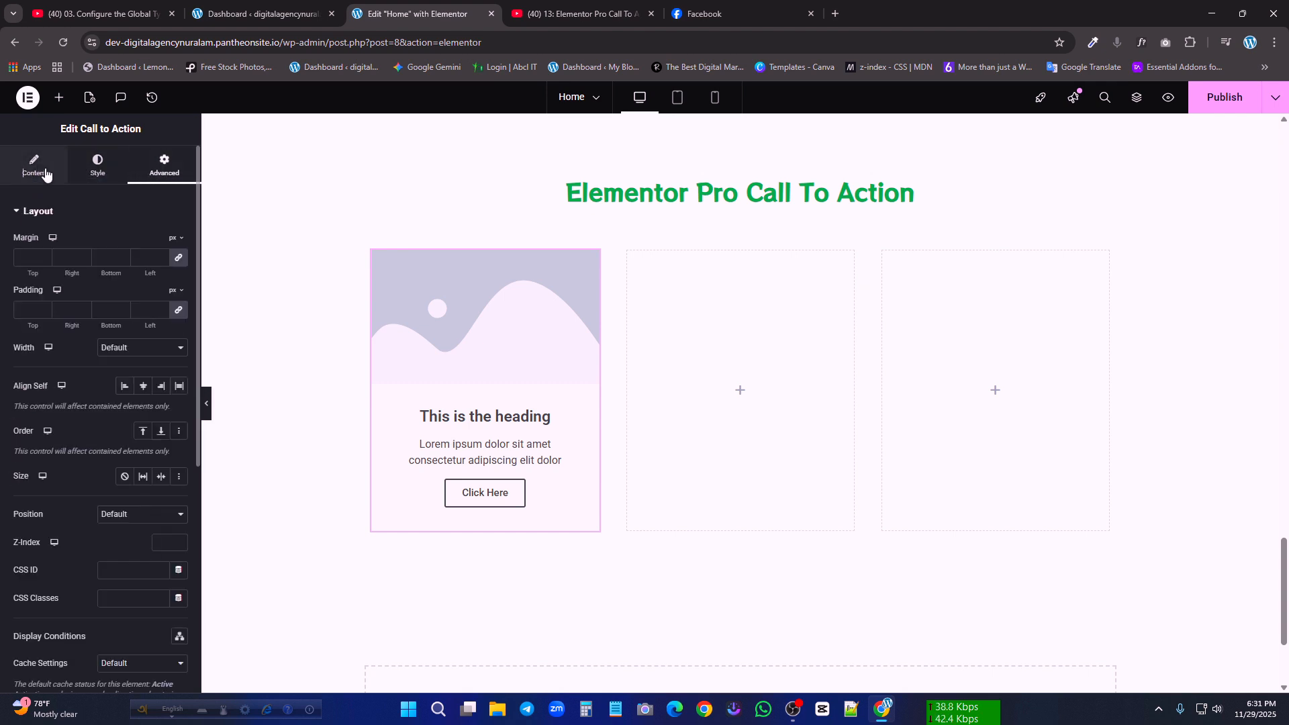
left_click(35, 172)
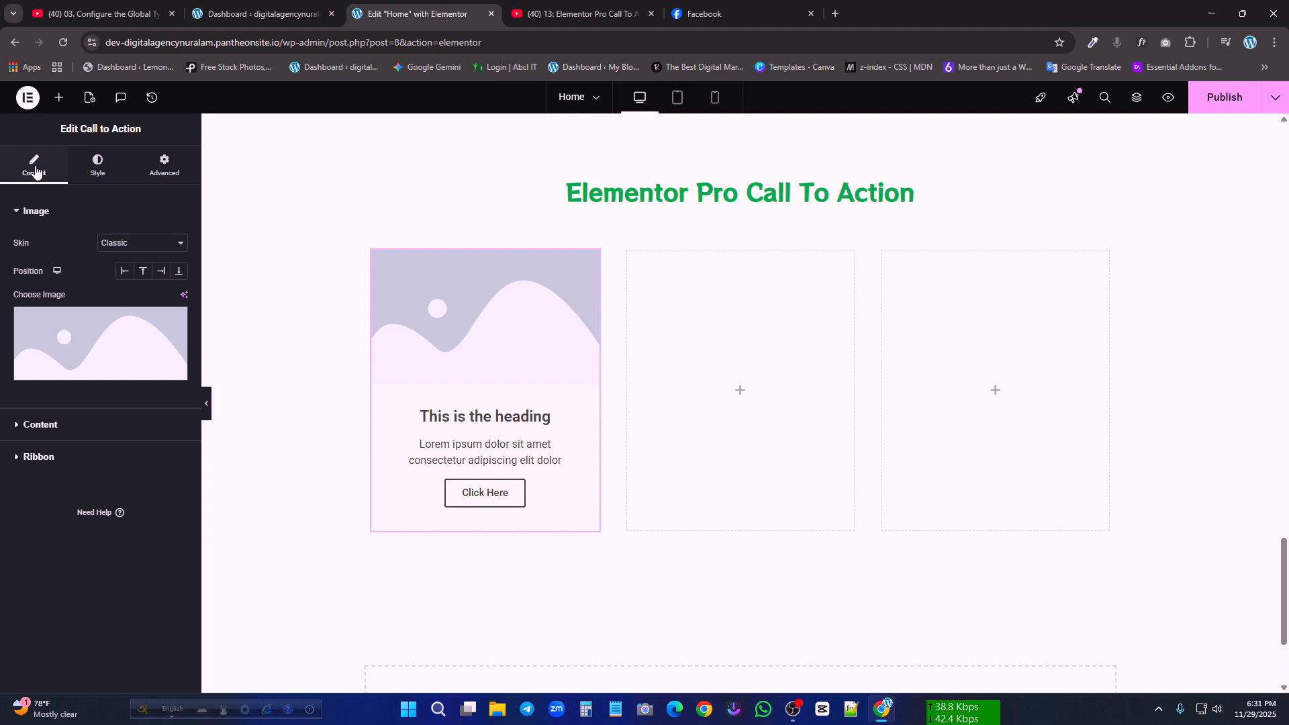
left_click(28, 215)
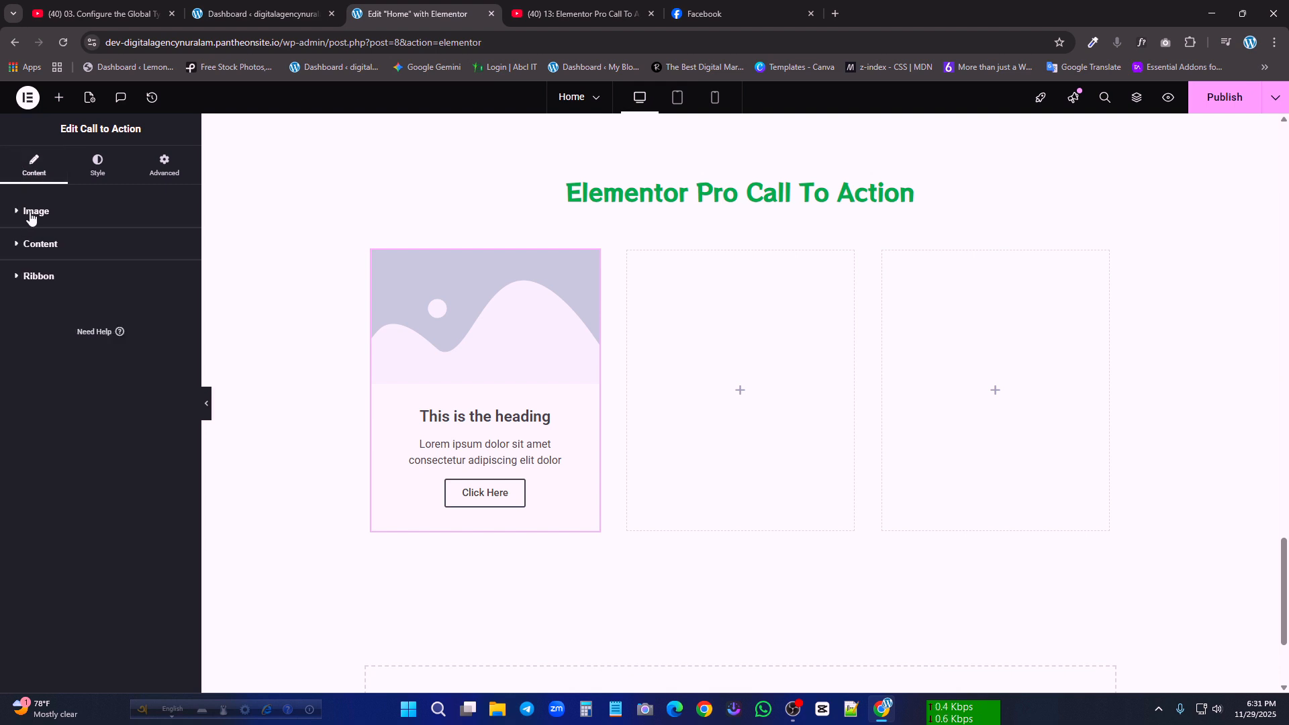
left_click(34, 217)
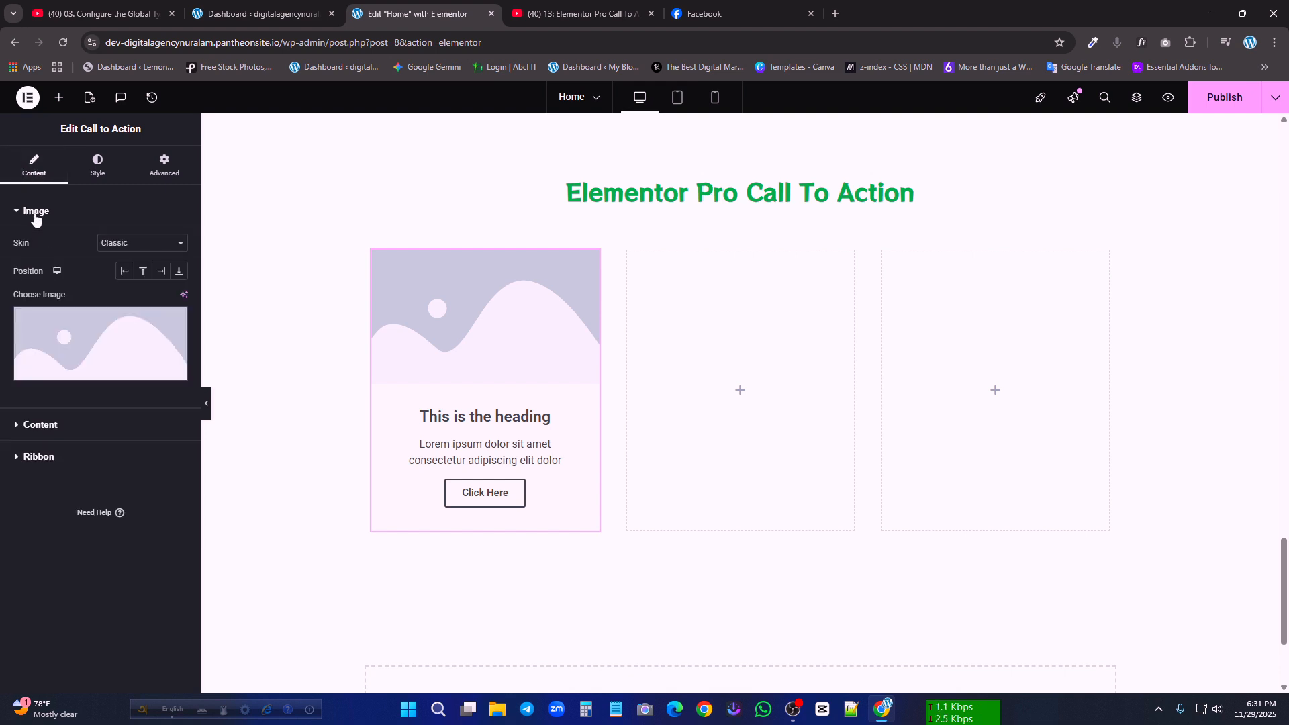
left_click(32, 425)
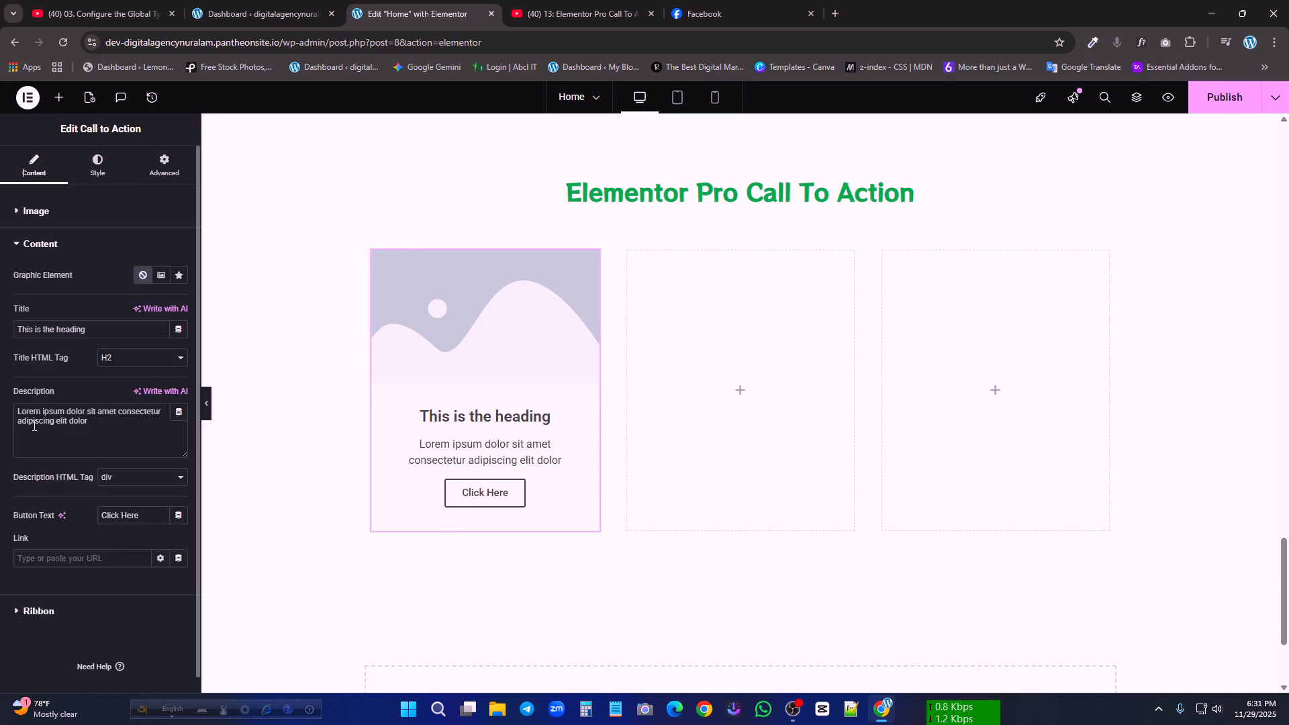
left_click(39, 615)
- Set the card's image to the first burger poster from the media library
left_click(35, 212)
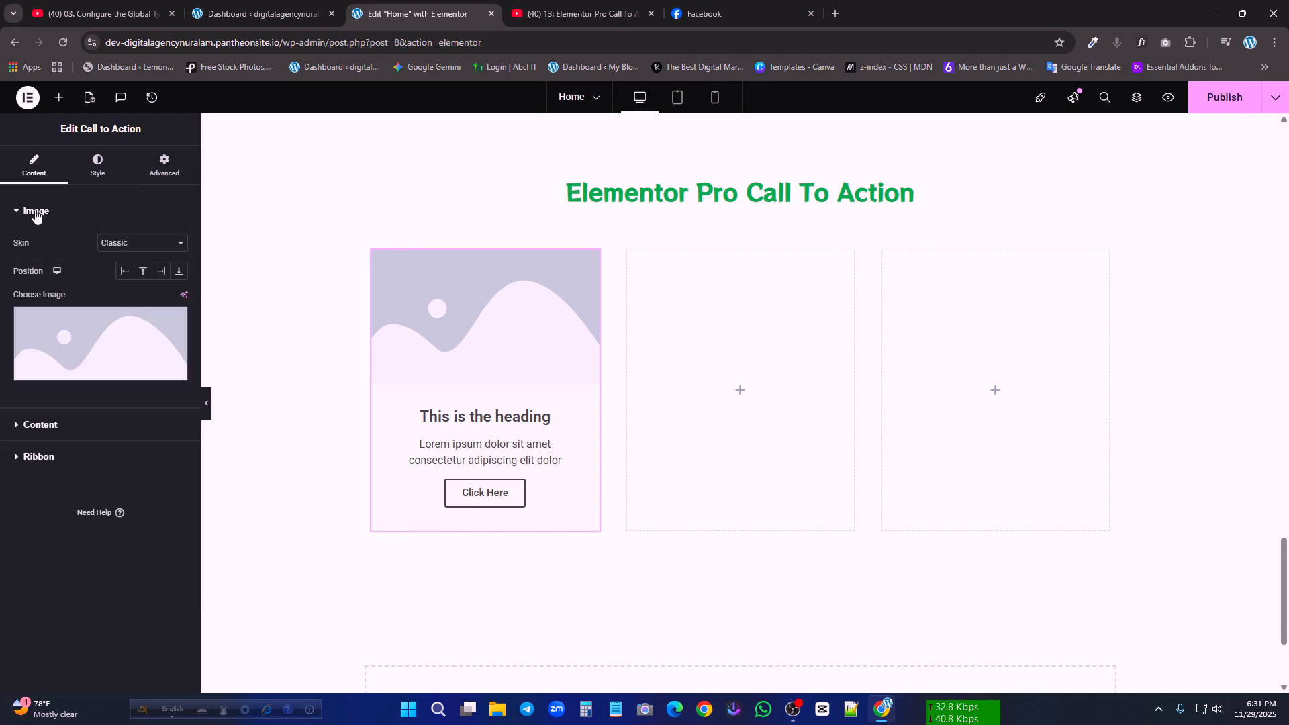
left_click(105, 336)
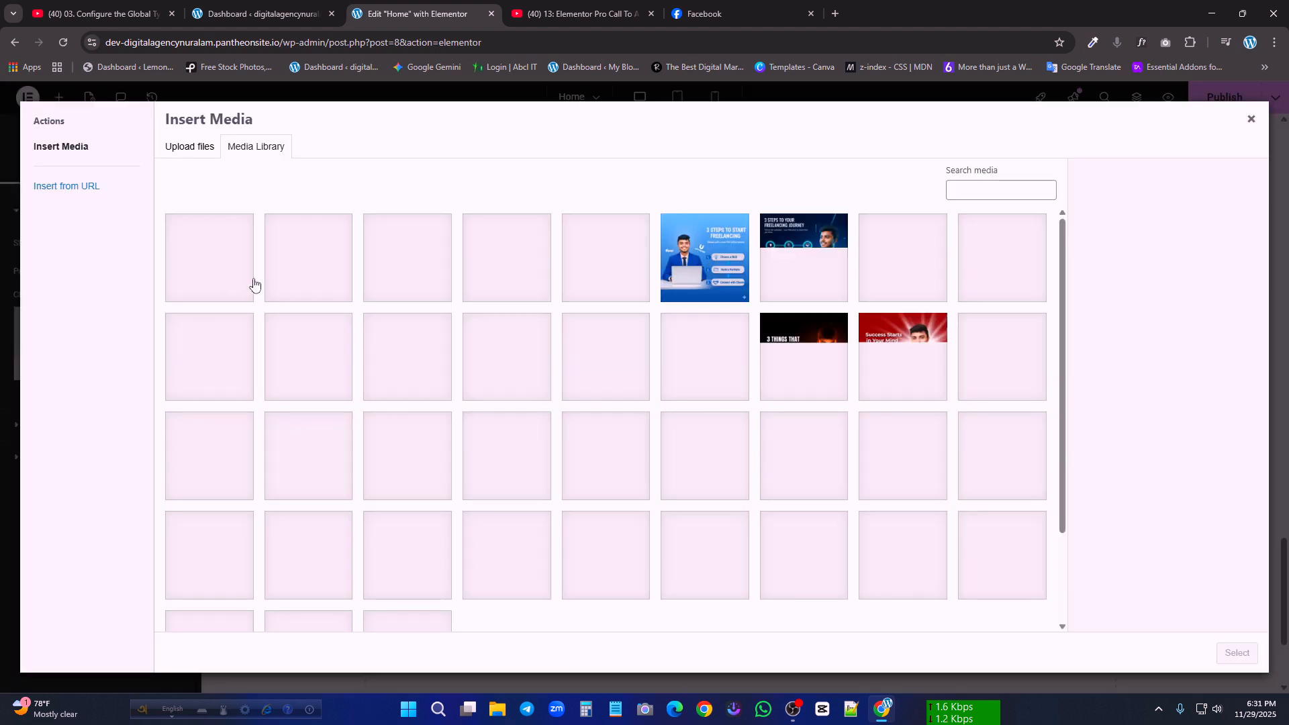
left_click(210, 266)
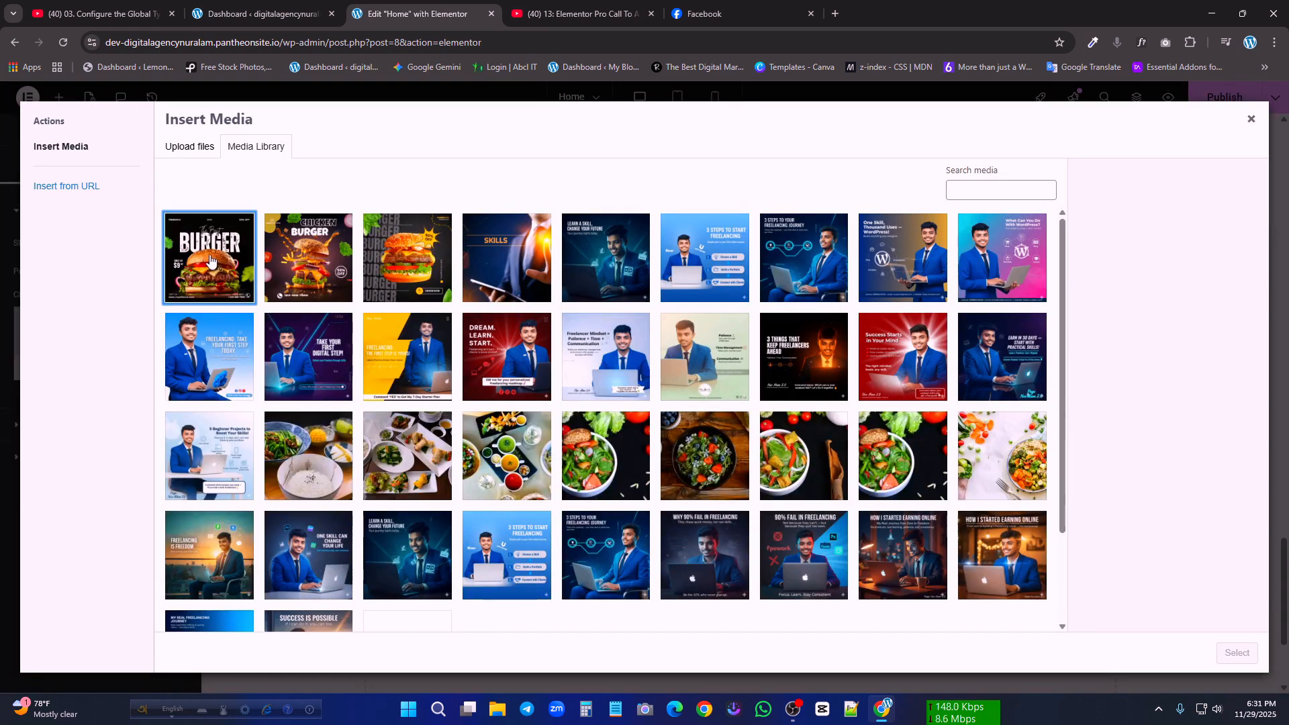
left_click(1237, 654)
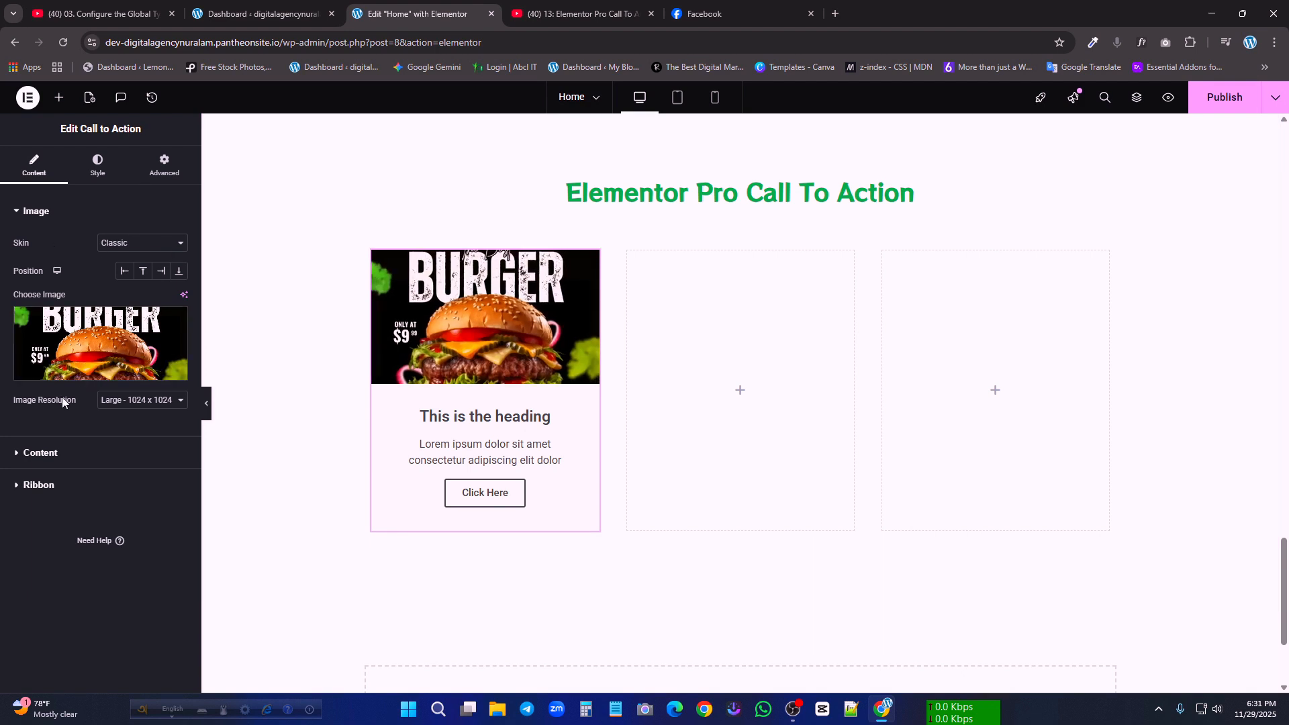
- Try the Cover skin on the burger card and return it to Classic
left_click(127, 246)
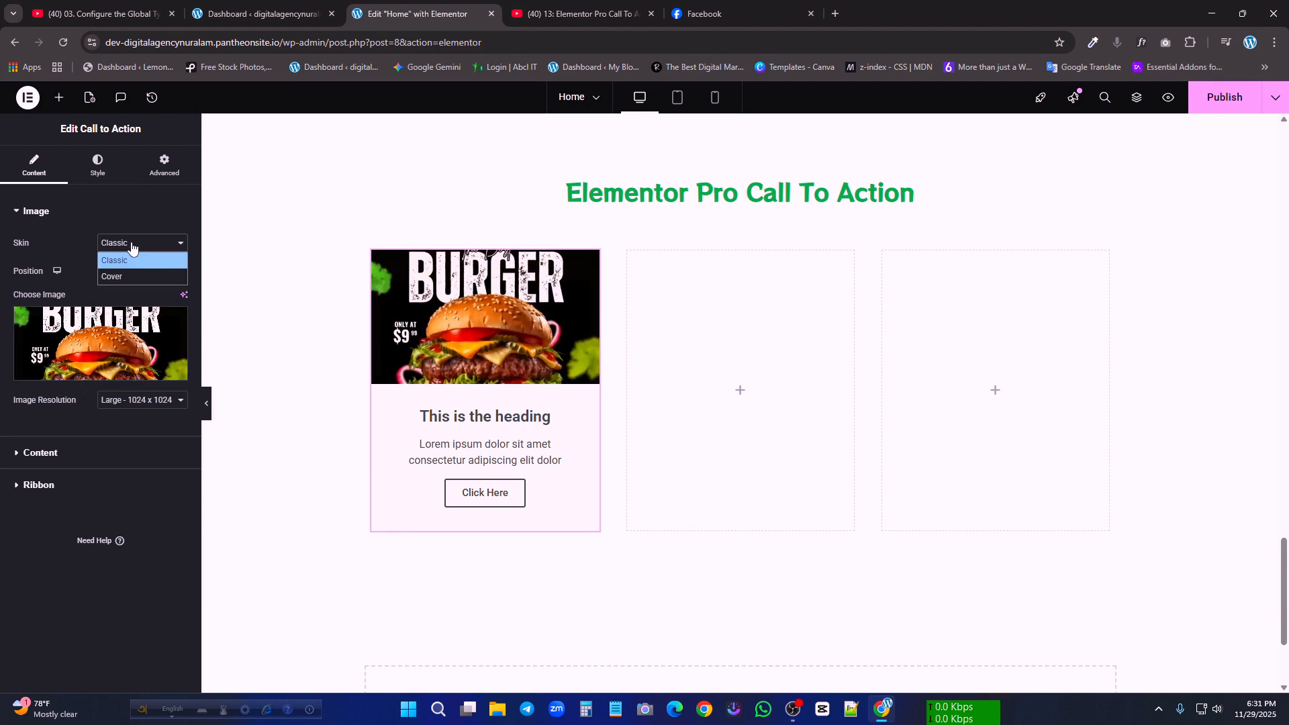
left_click(131, 278)
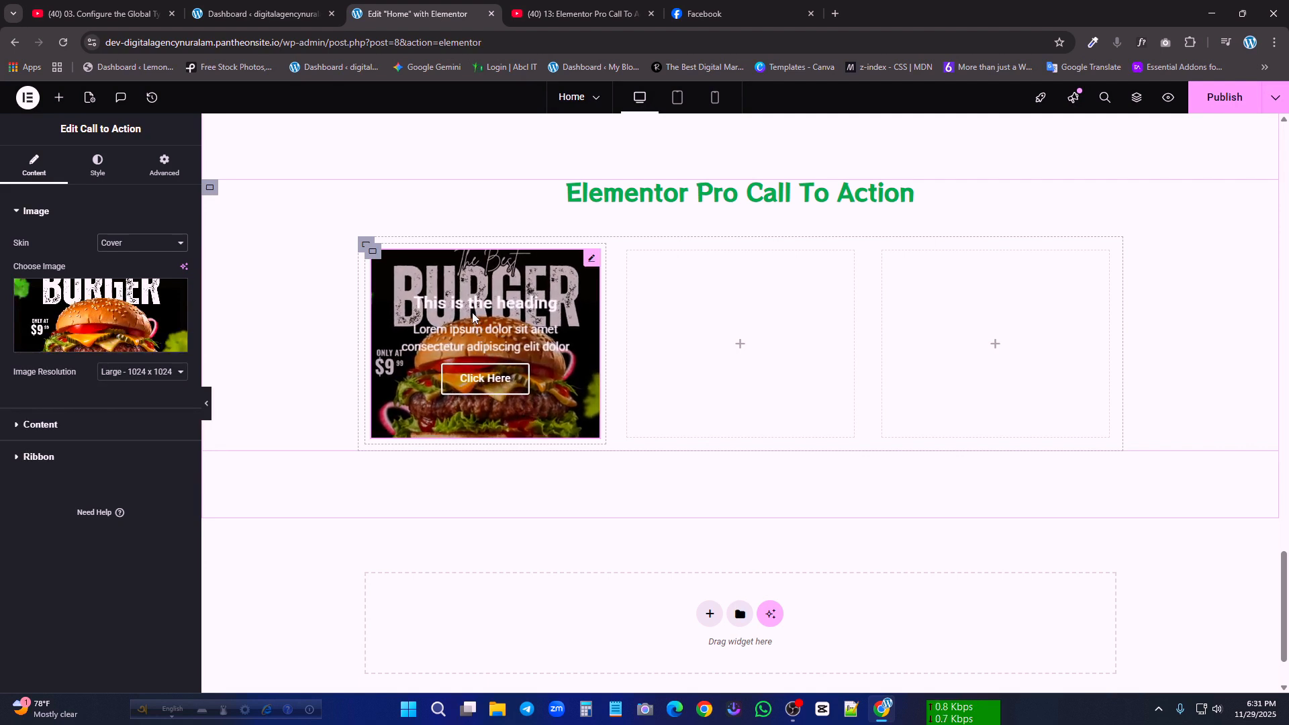
left_click(143, 243)
left_click(128, 260)
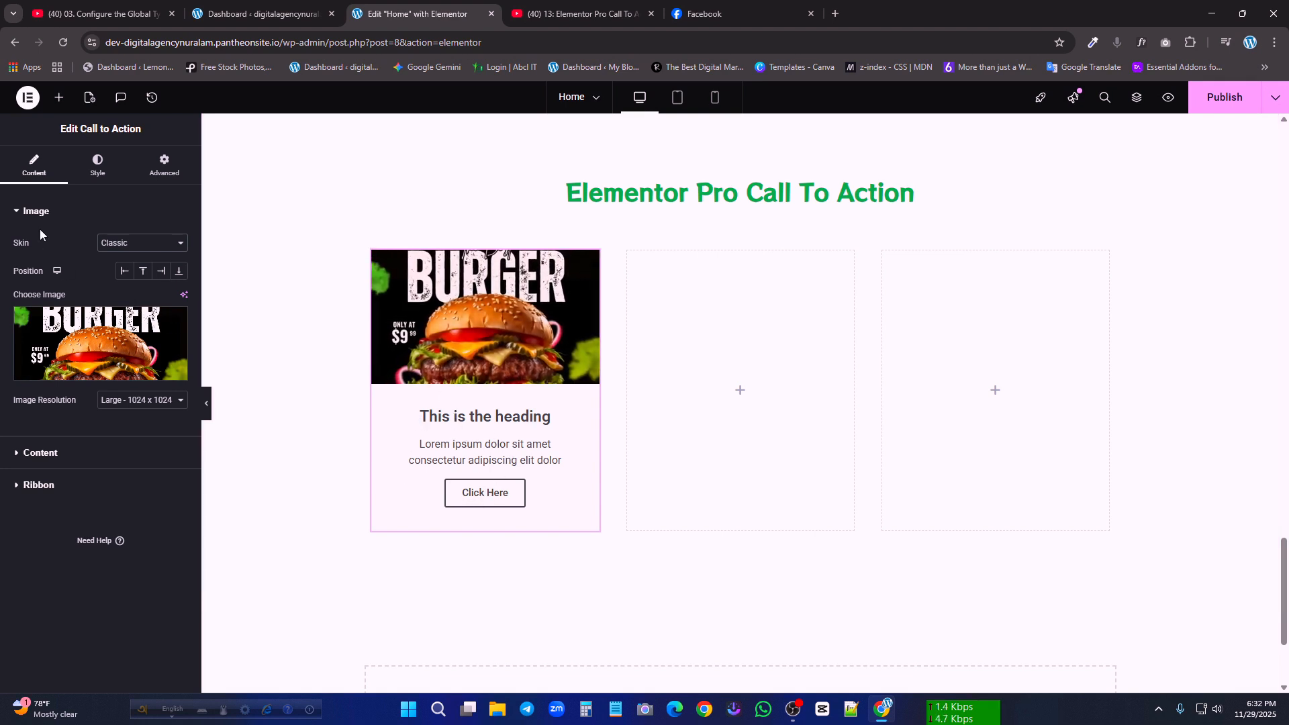
left_click(142, 242)
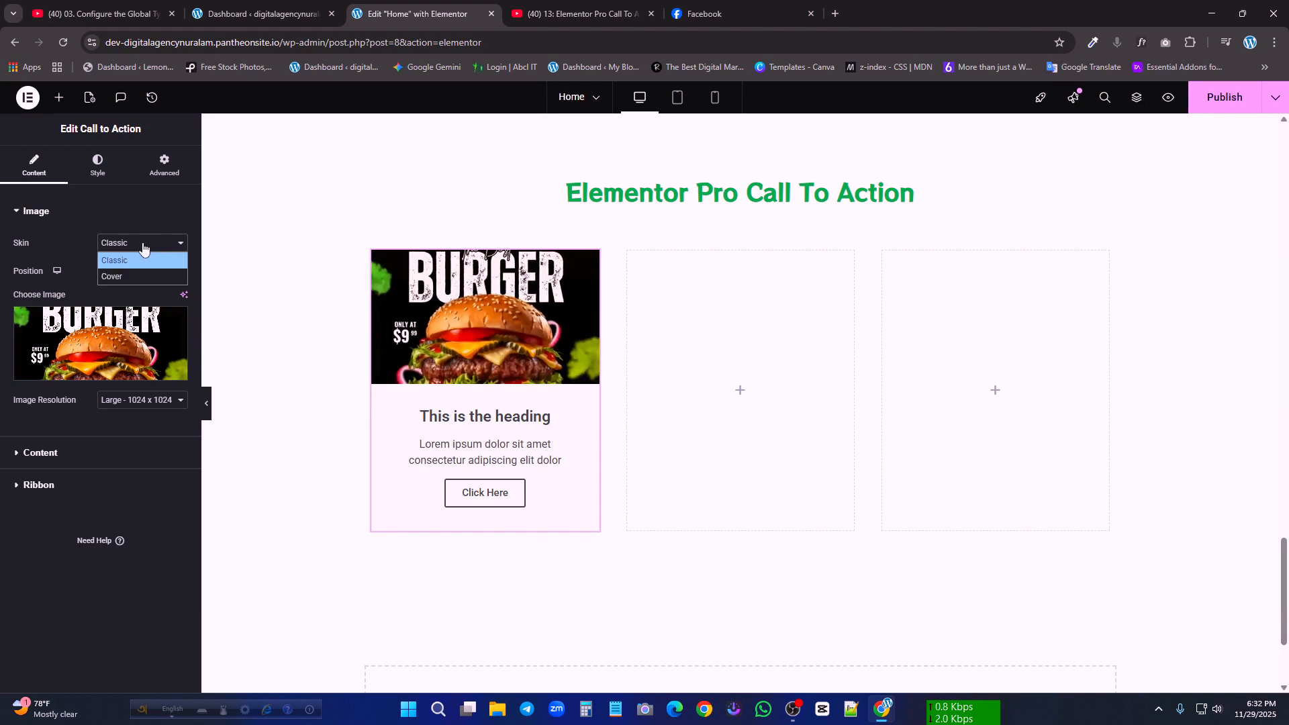
left_click(134, 275)
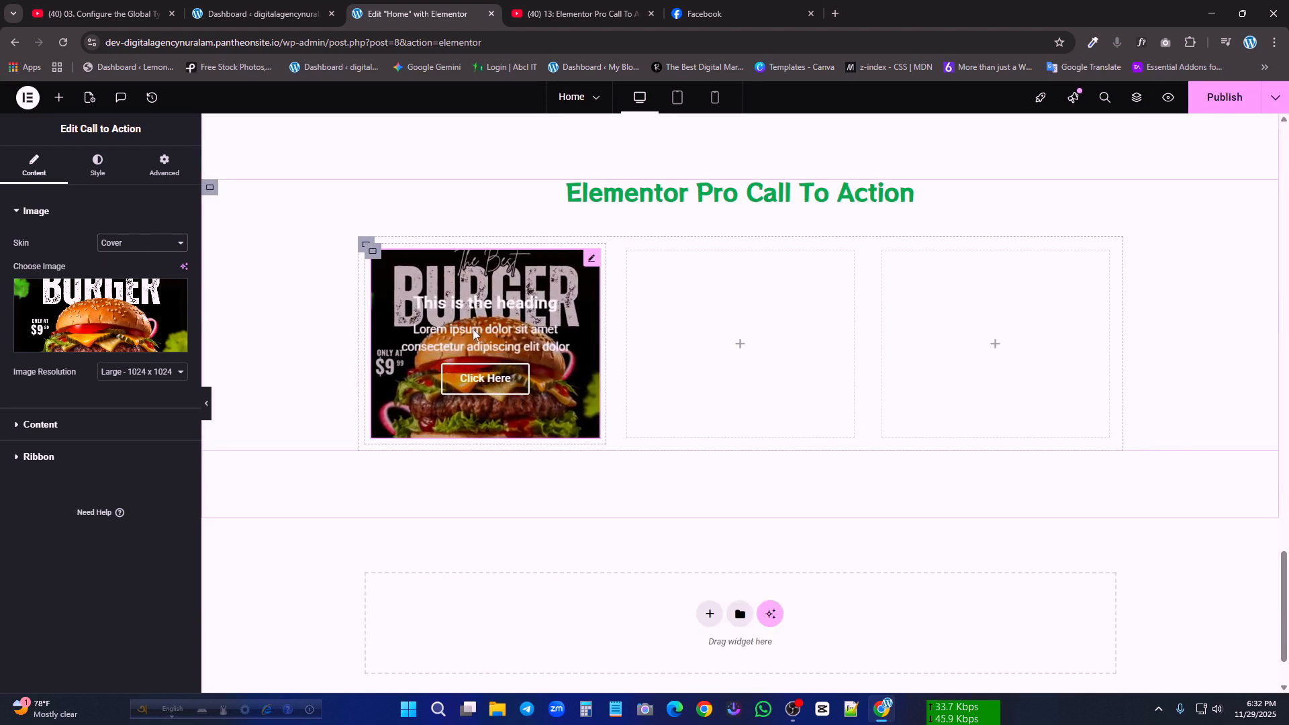
left_click(111, 243)
left_click(125, 261)
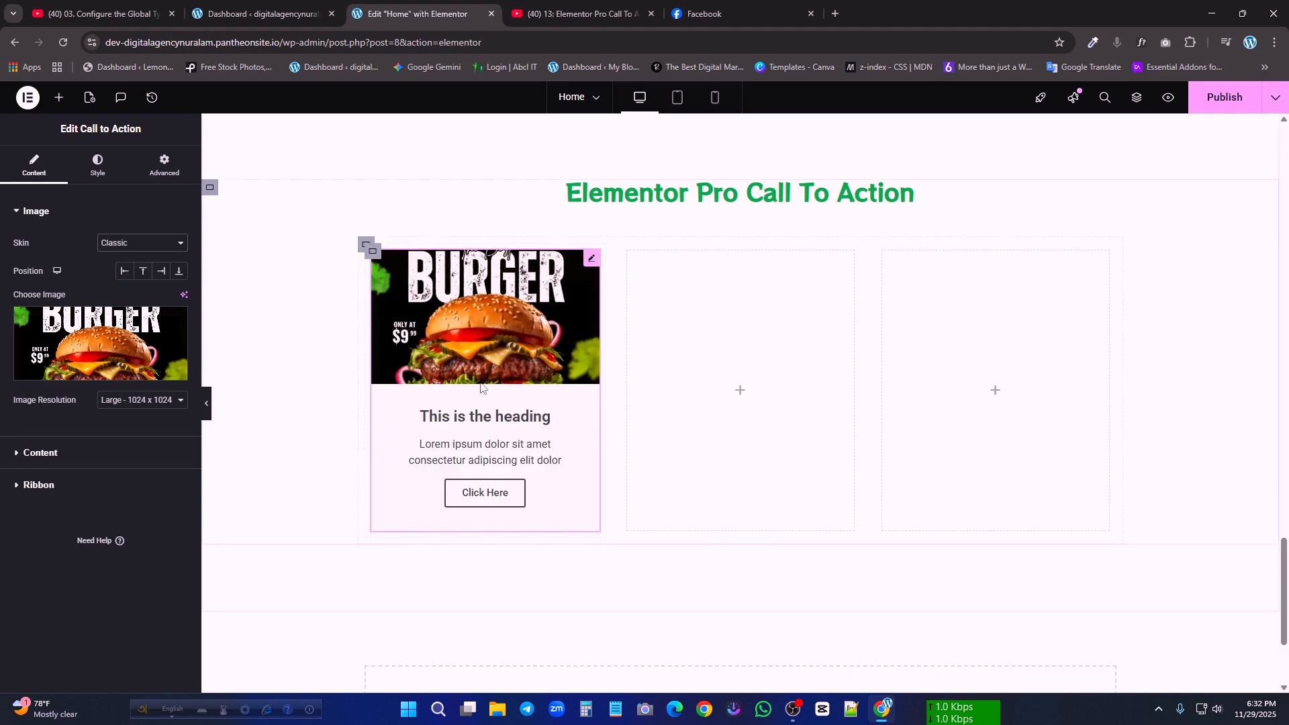
- Set the burger image's resolution to Full
left_click(131, 401)
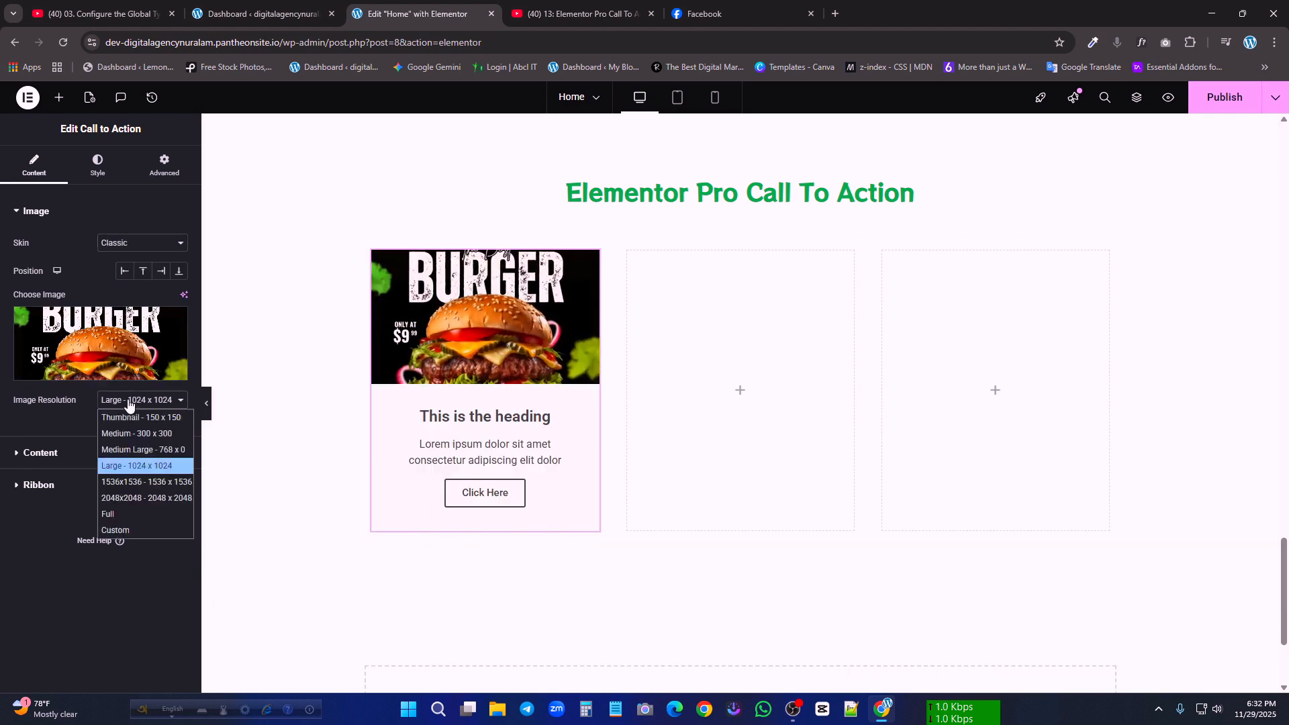
left_click(132, 515)
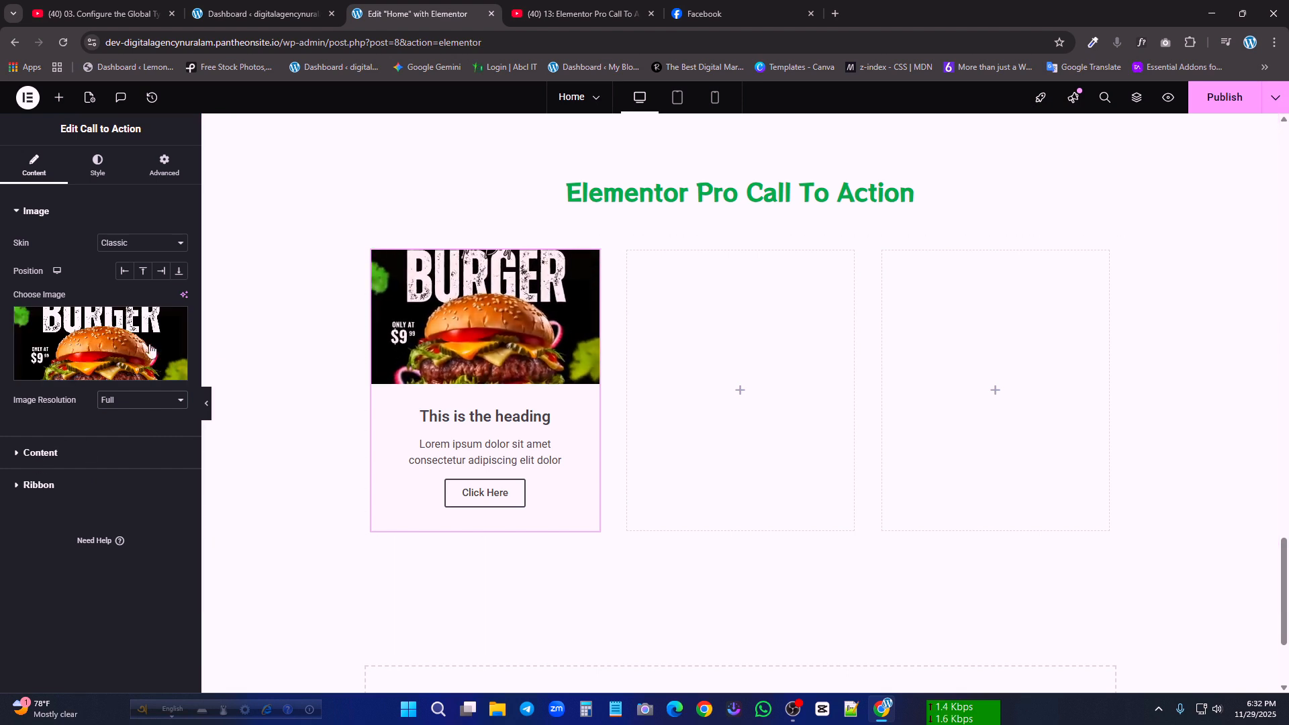
- Try the burger image to the left, right and below the card's text, and set its position to Above
left_click(124, 273)
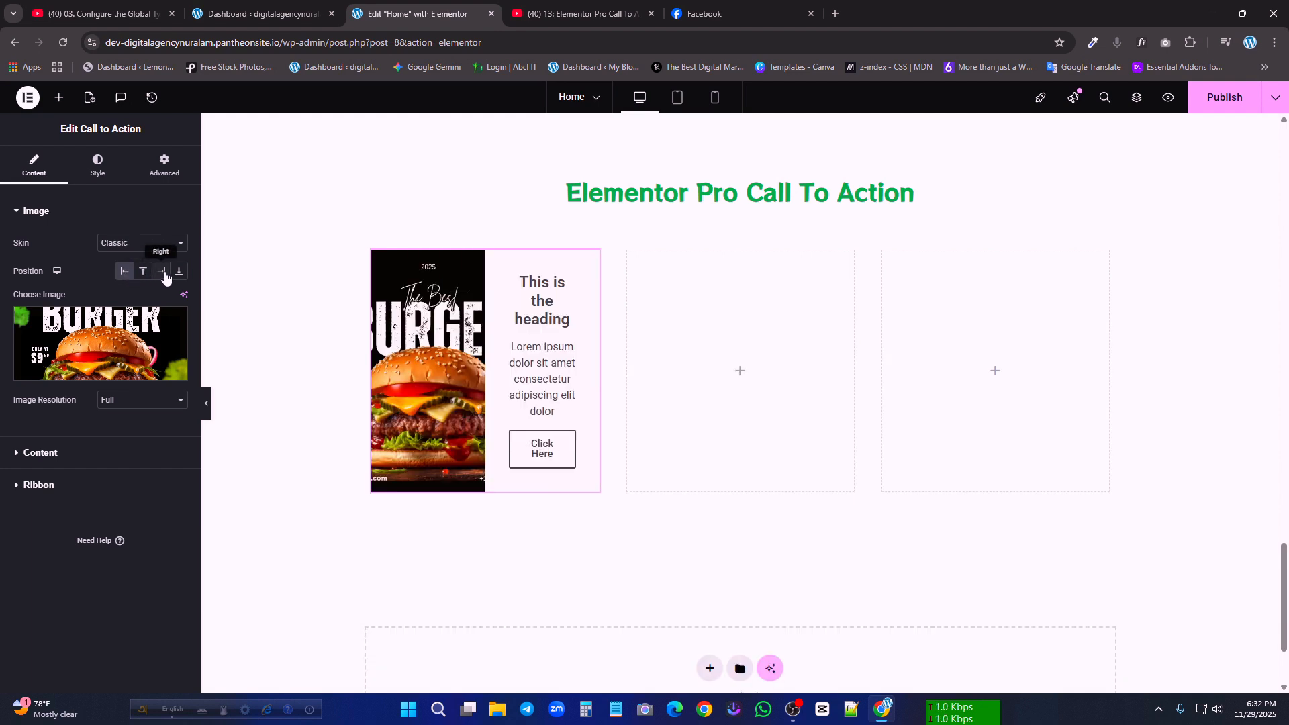
left_click(161, 274)
left_click(143, 272)
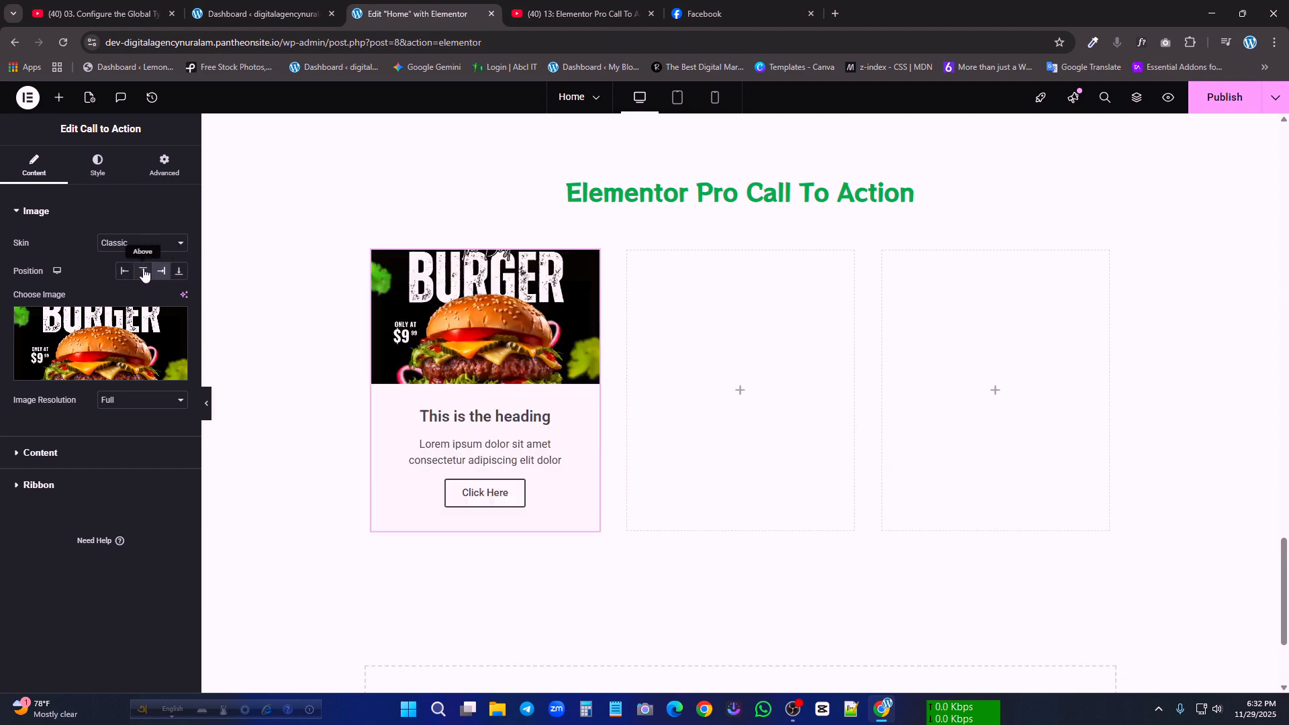
left_click(176, 275)
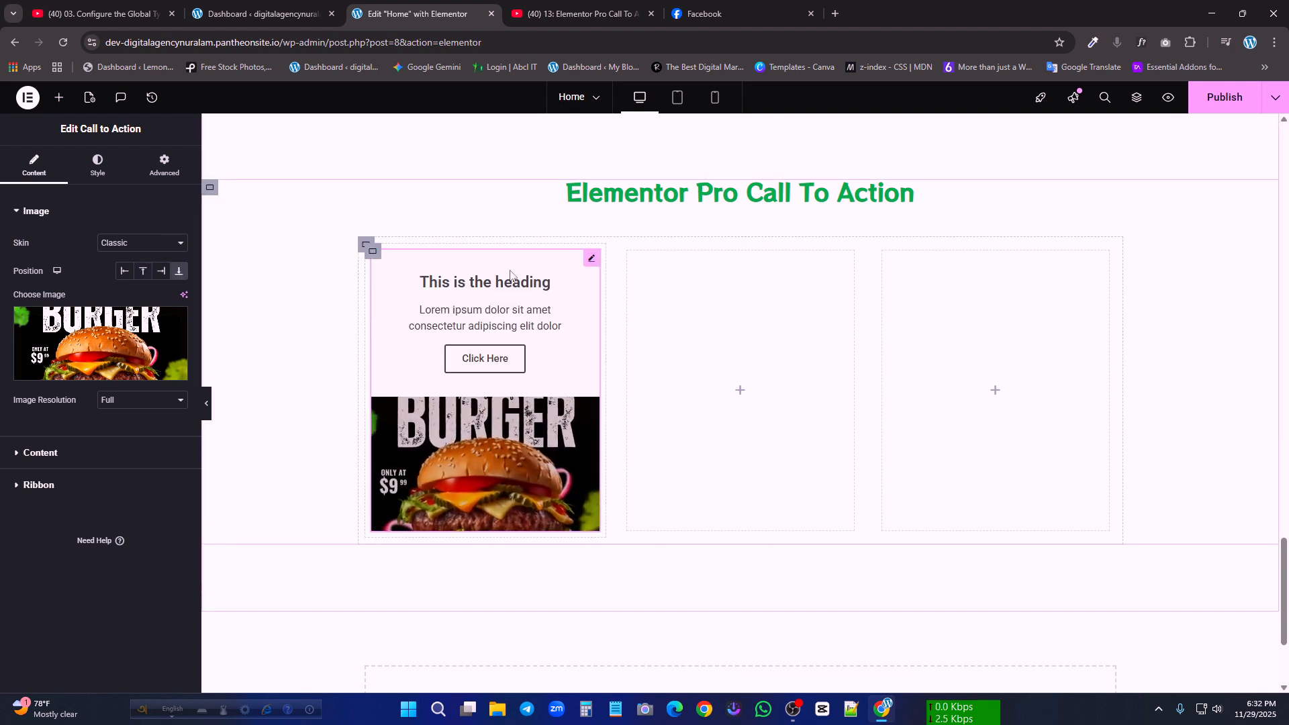
left_click(143, 271)
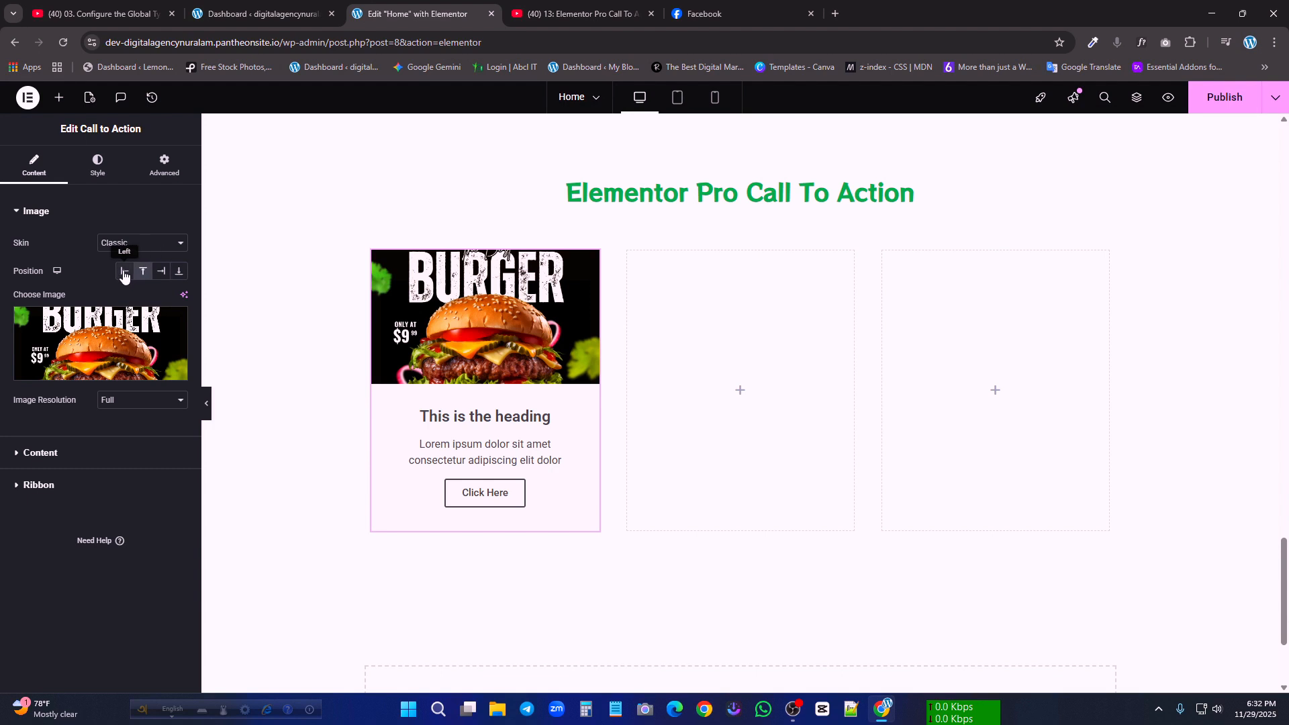
left_click(124, 272)
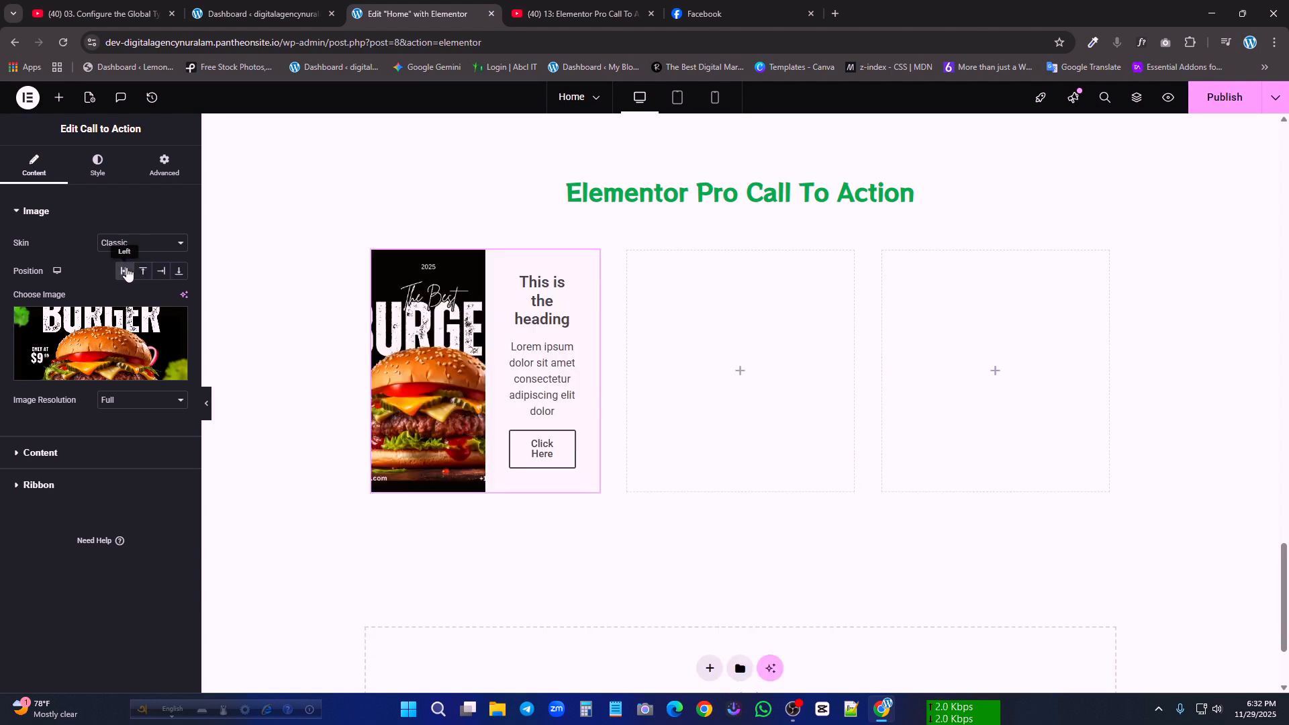
left_click(140, 271)
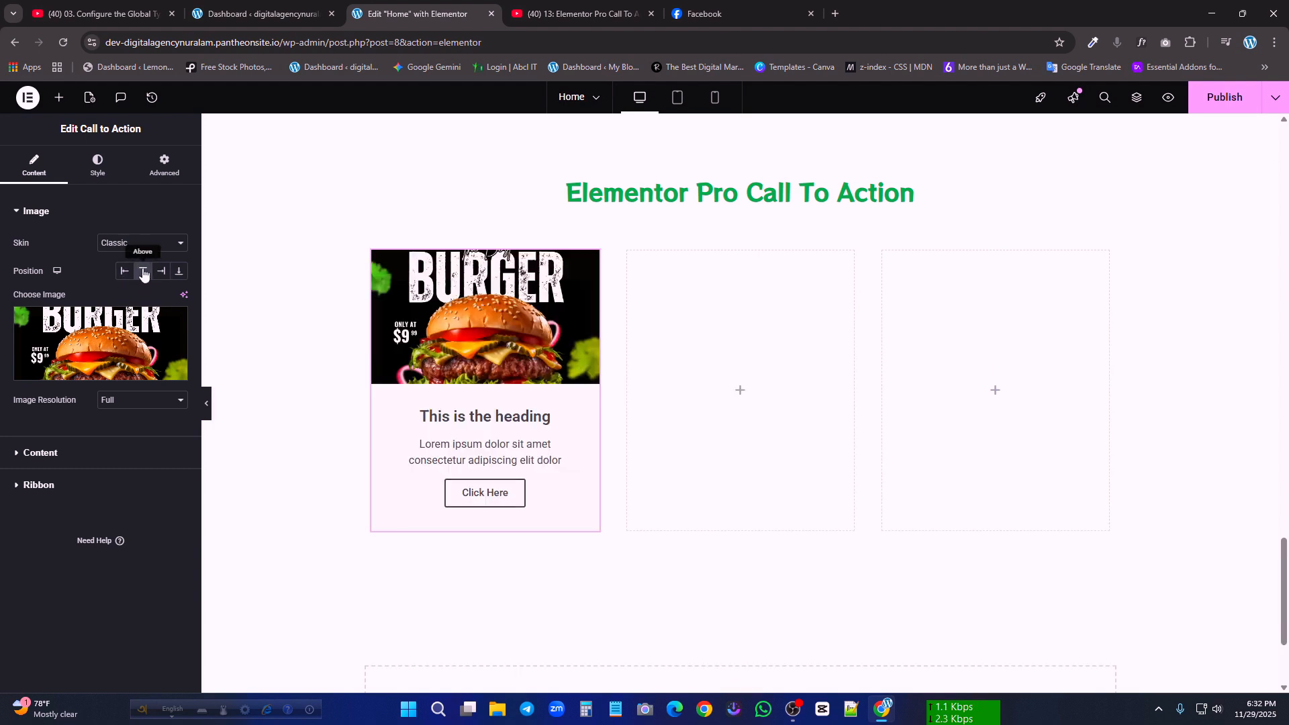
- Replace the card's title with "Its burger"
left_click(43, 452)
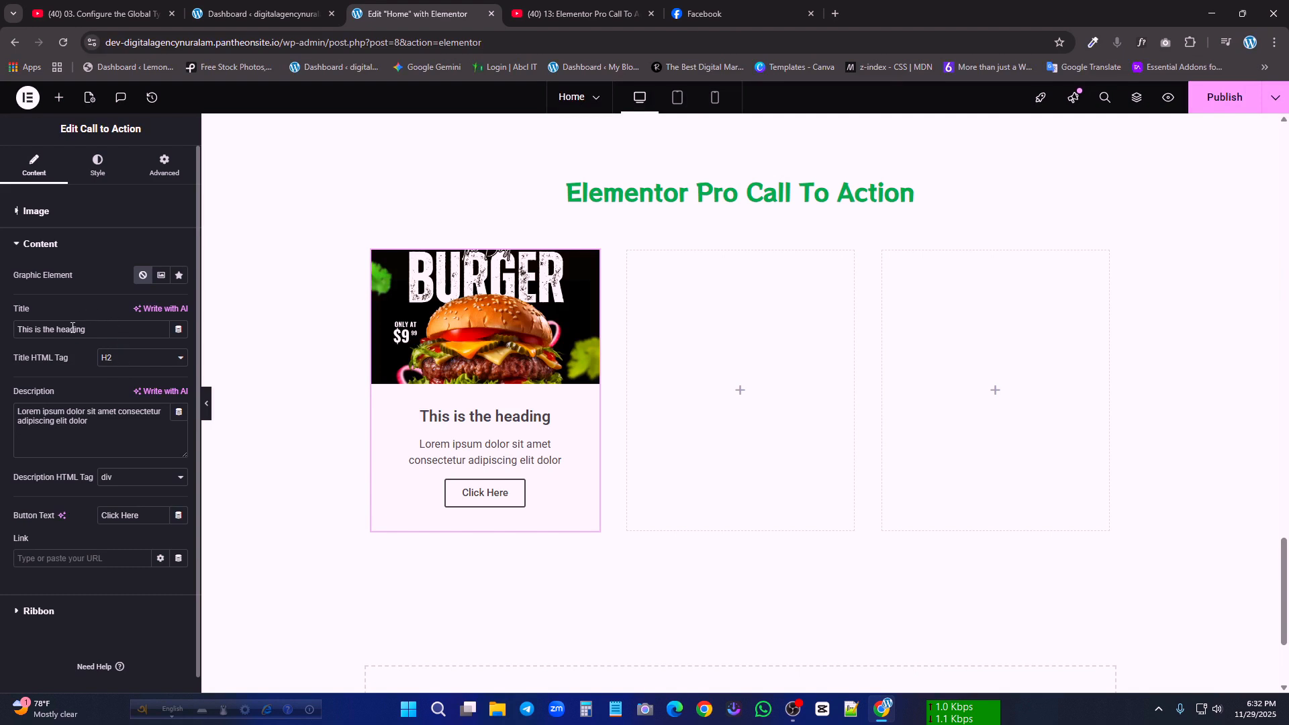
triple_click(80, 329)
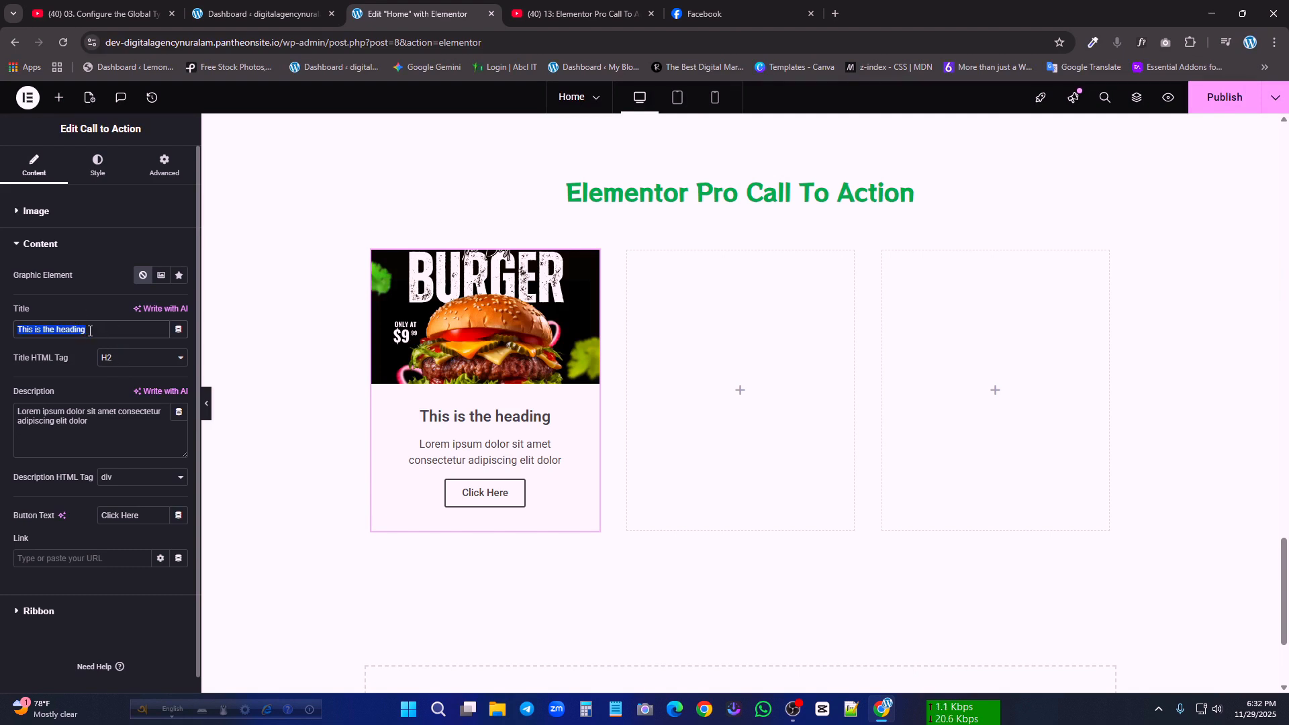
left_click(86, 332)
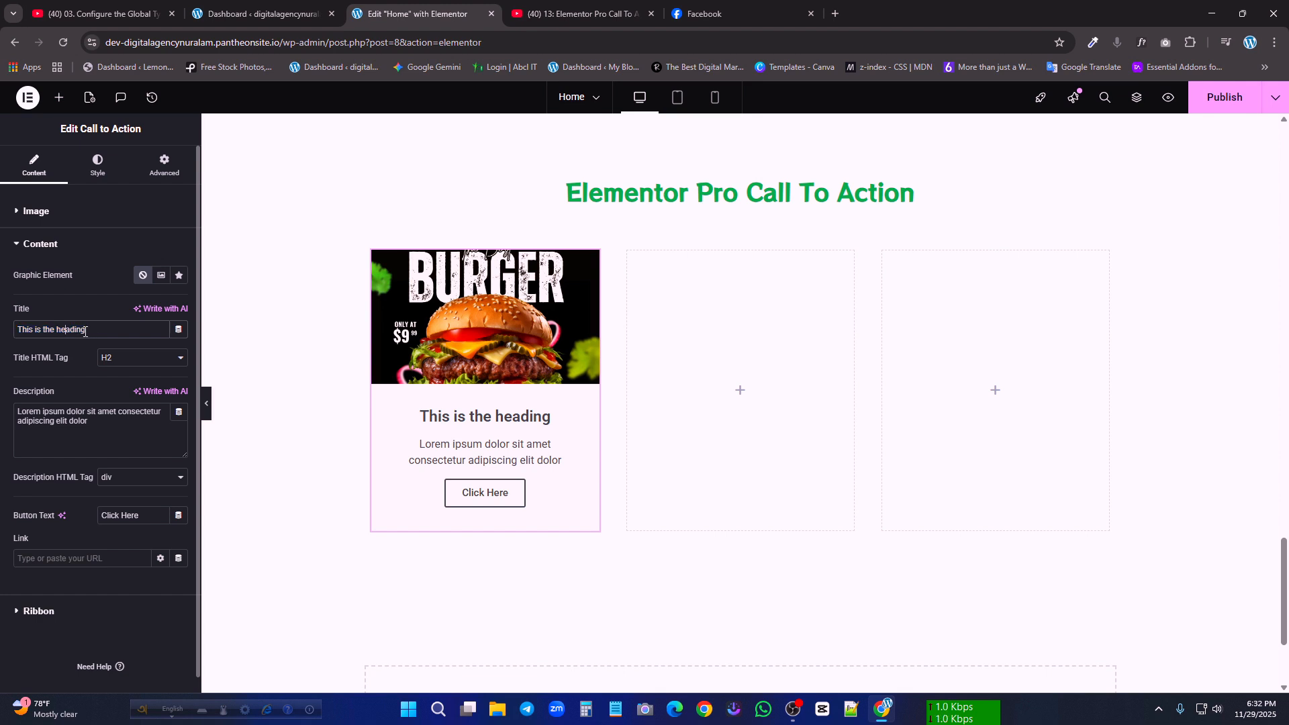
left_click_drag(96, 328, 2, 334)
key("BackSpace")
type("its")
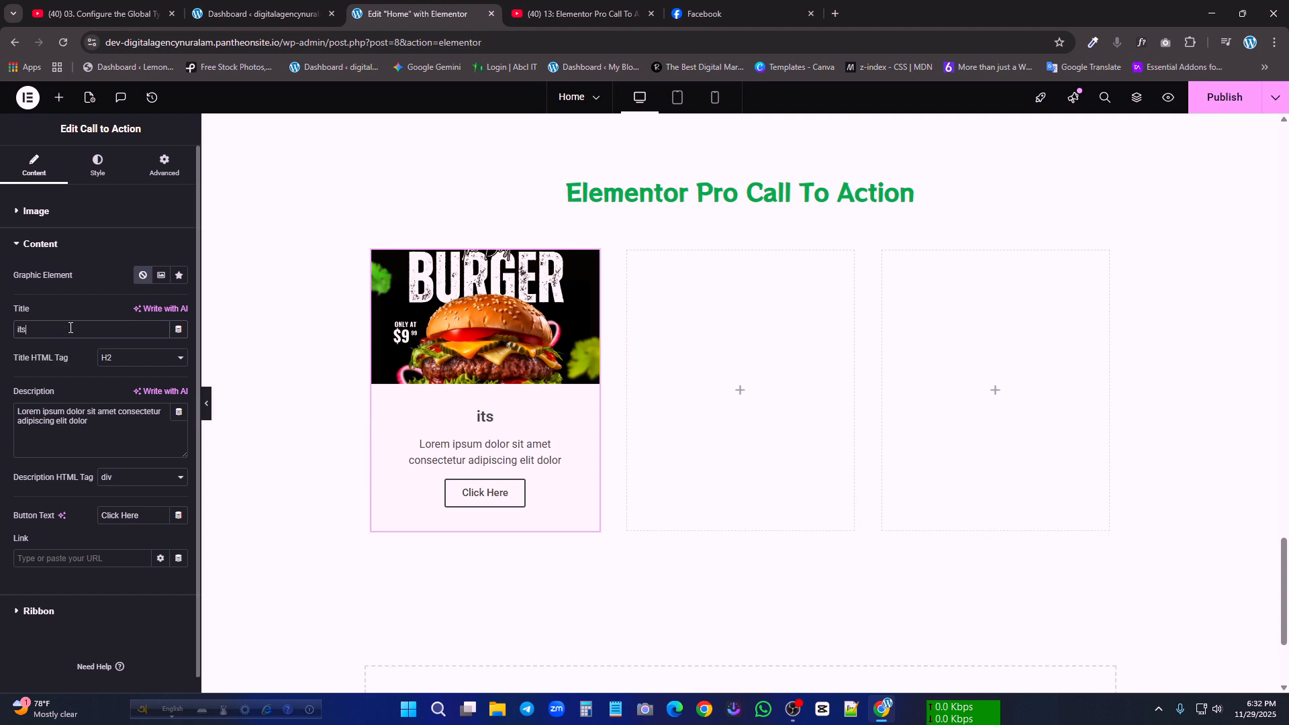
type(" burger")
left_click(20, 329)
key("BackSpace")
type("I")
- Try H3 as the card title's HTML tag and return it to H2
left_click(126, 364)
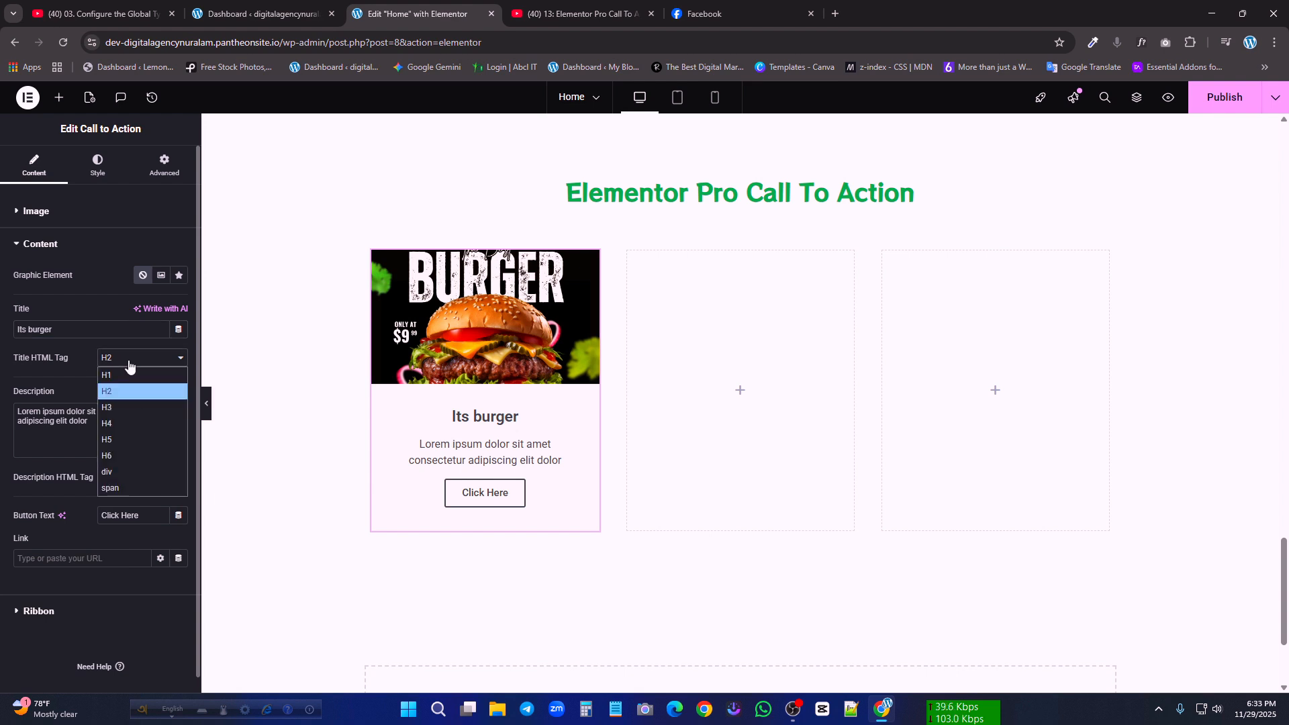
left_click(123, 409)
left_click(126, 349)
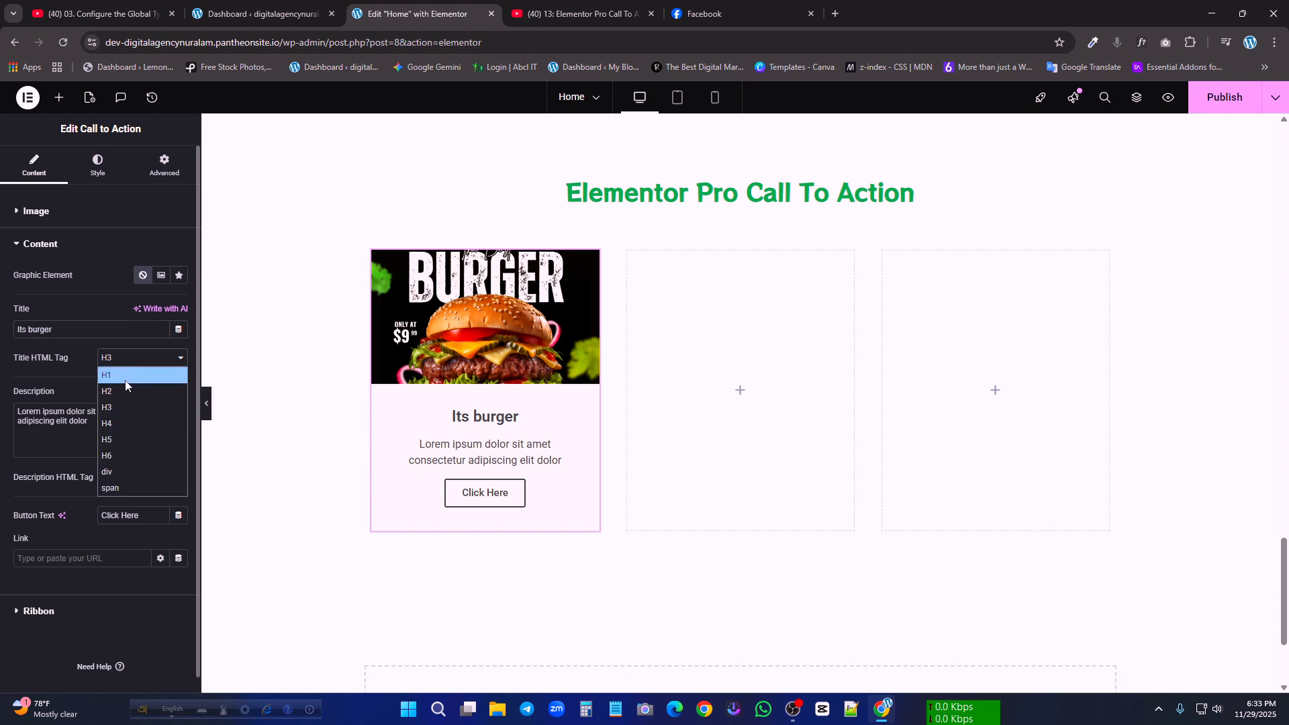
left_click(121, 386)
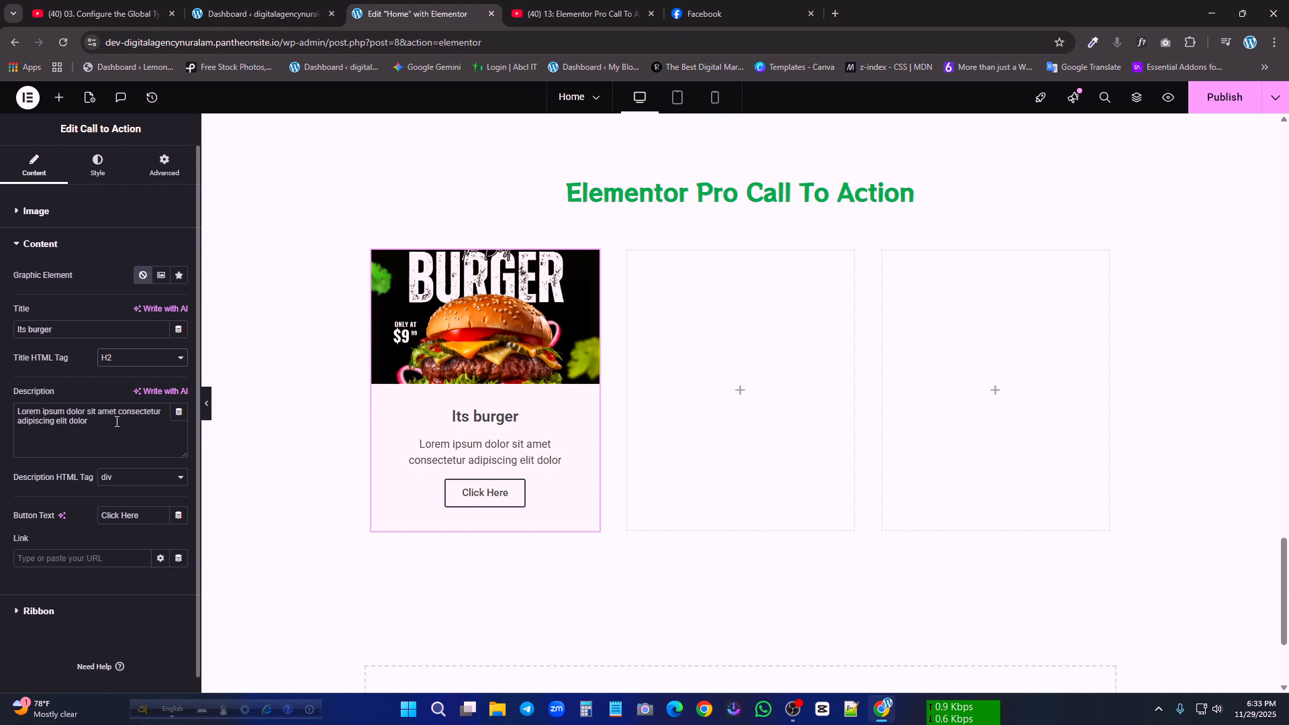
left_click_drag(117, 422, 2, 405)
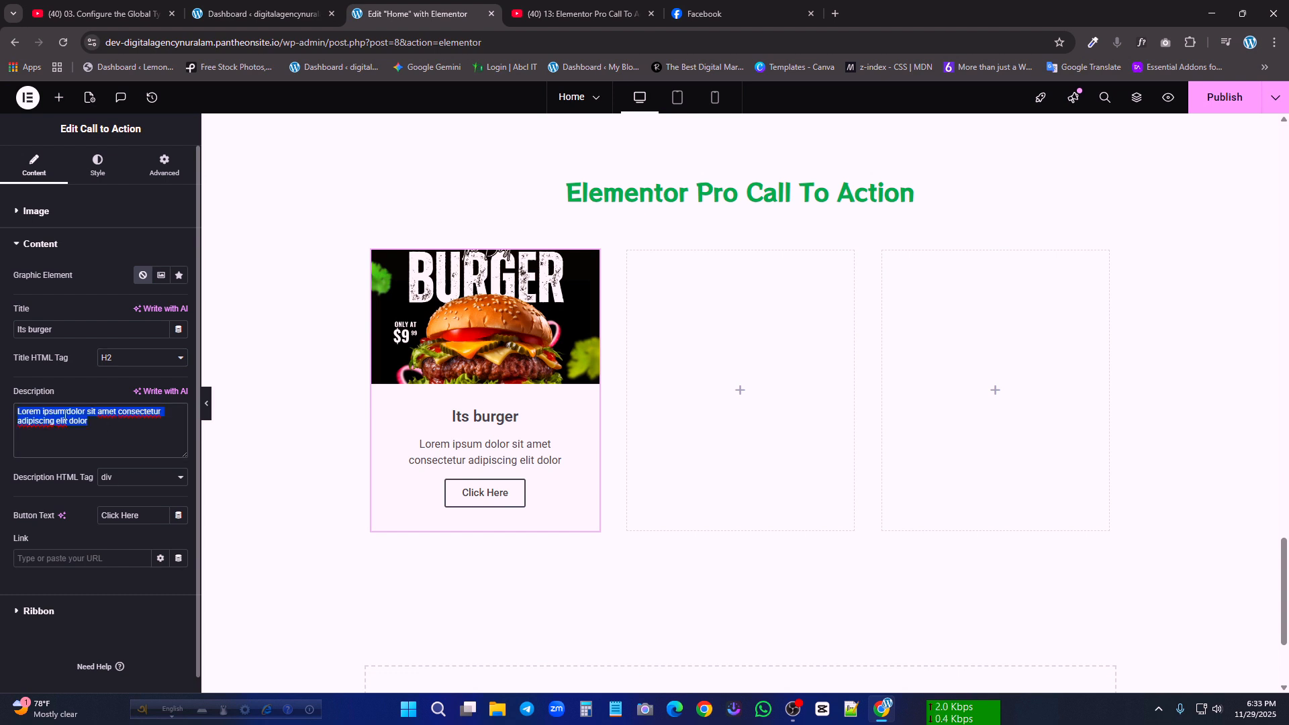
key("Right")
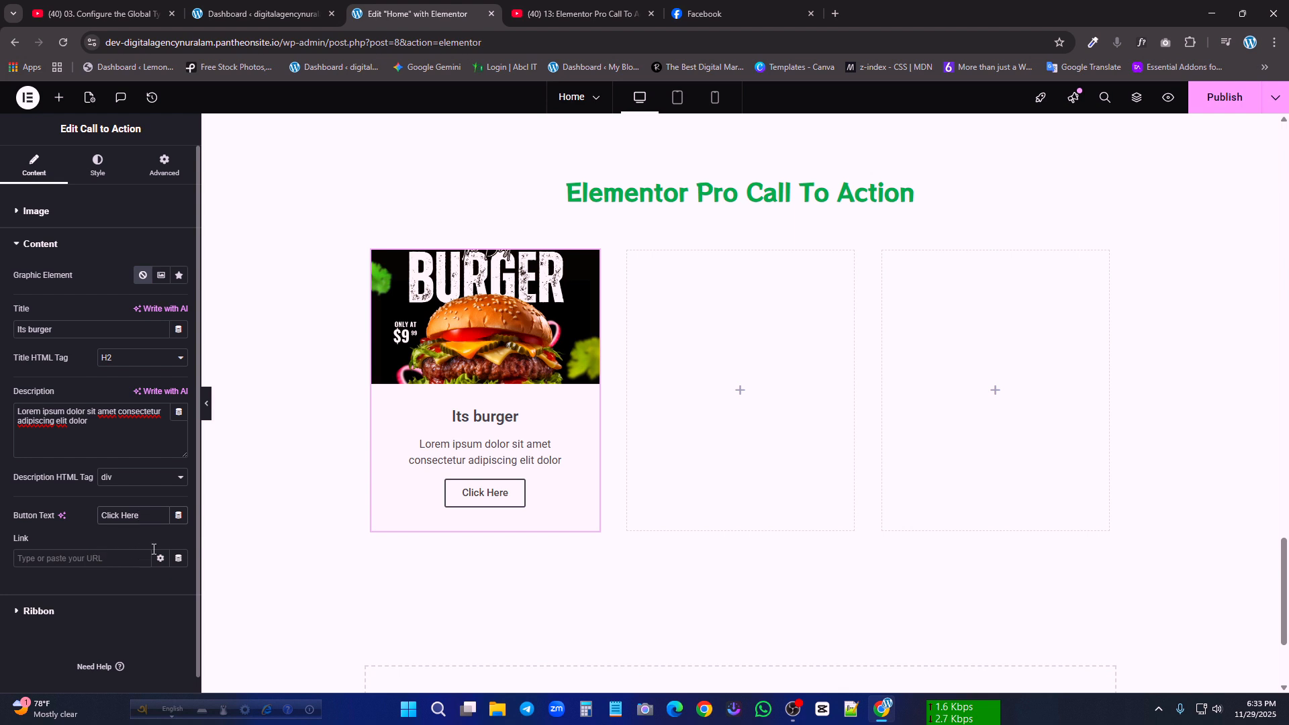
- Replace the card's button text with "Order Now"
left_click_drag(143, 515, 54, 516)
key("BackSpace")
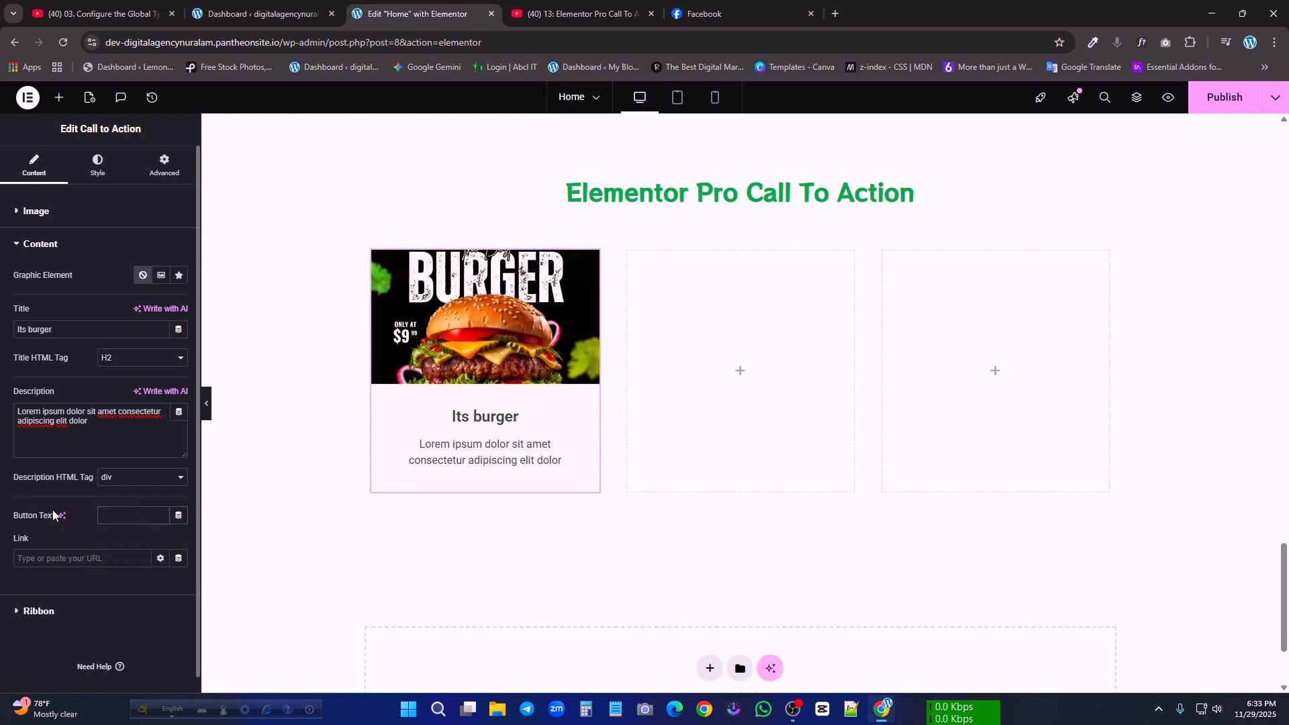
type("Order ")
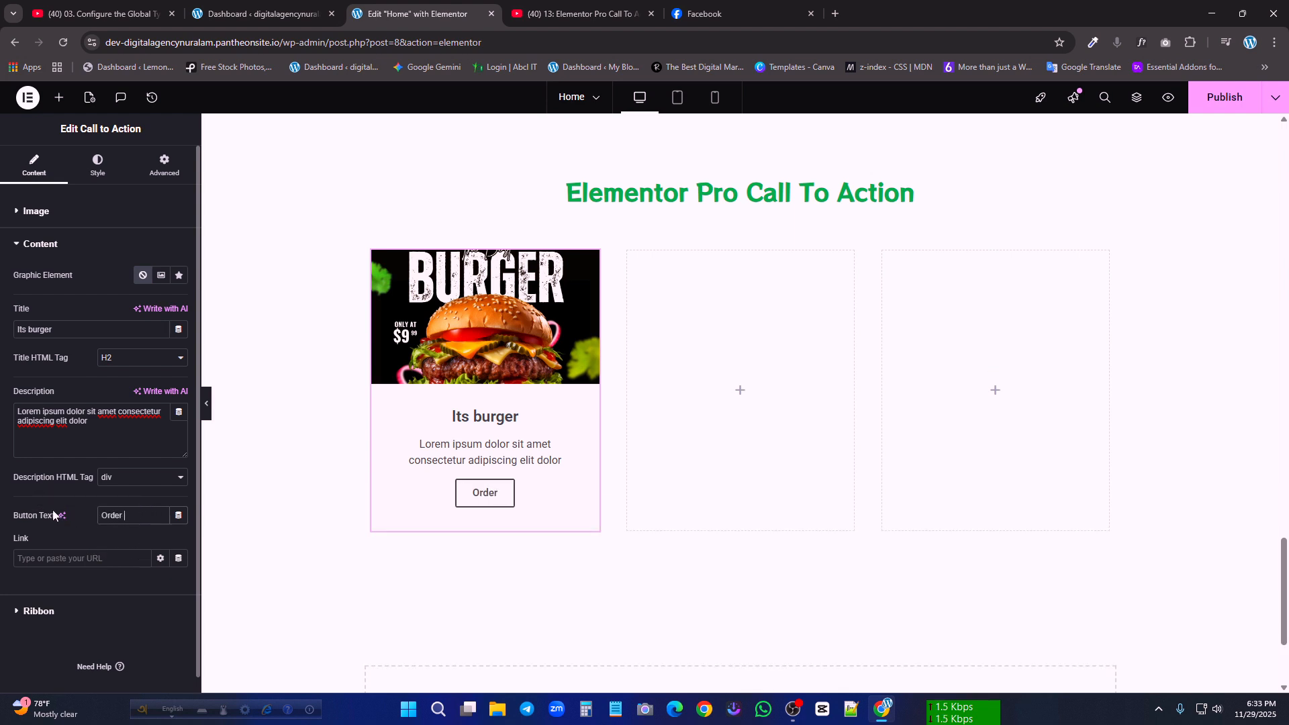
type("Now")
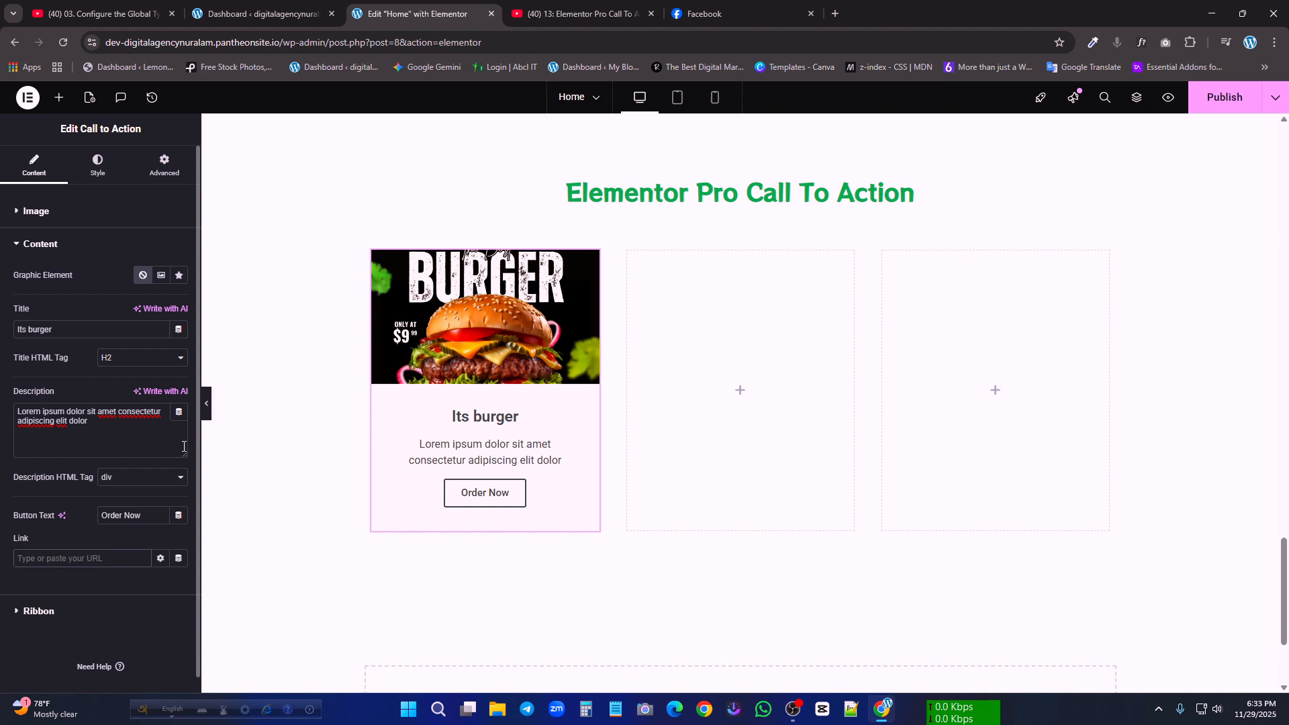
- Add a ribbon titled "50%" to the card, try it on the left and set its position to right
left_click(35, 611)
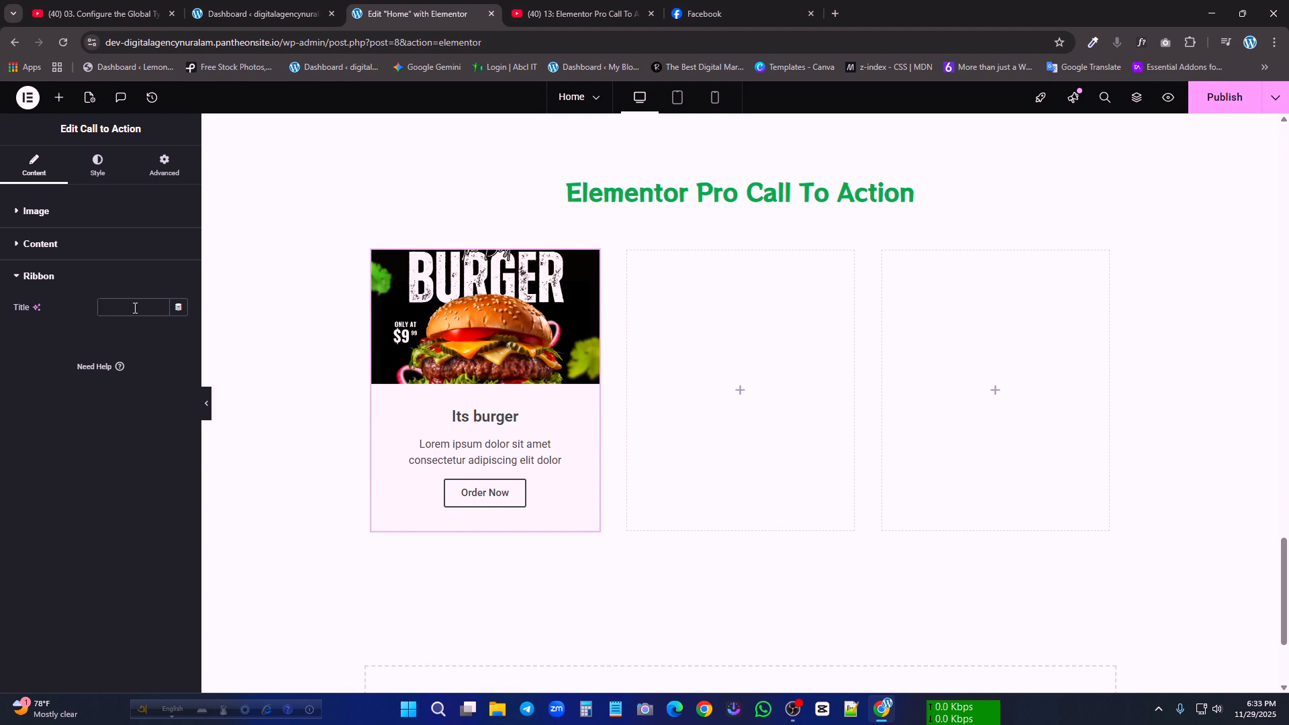
type("H")
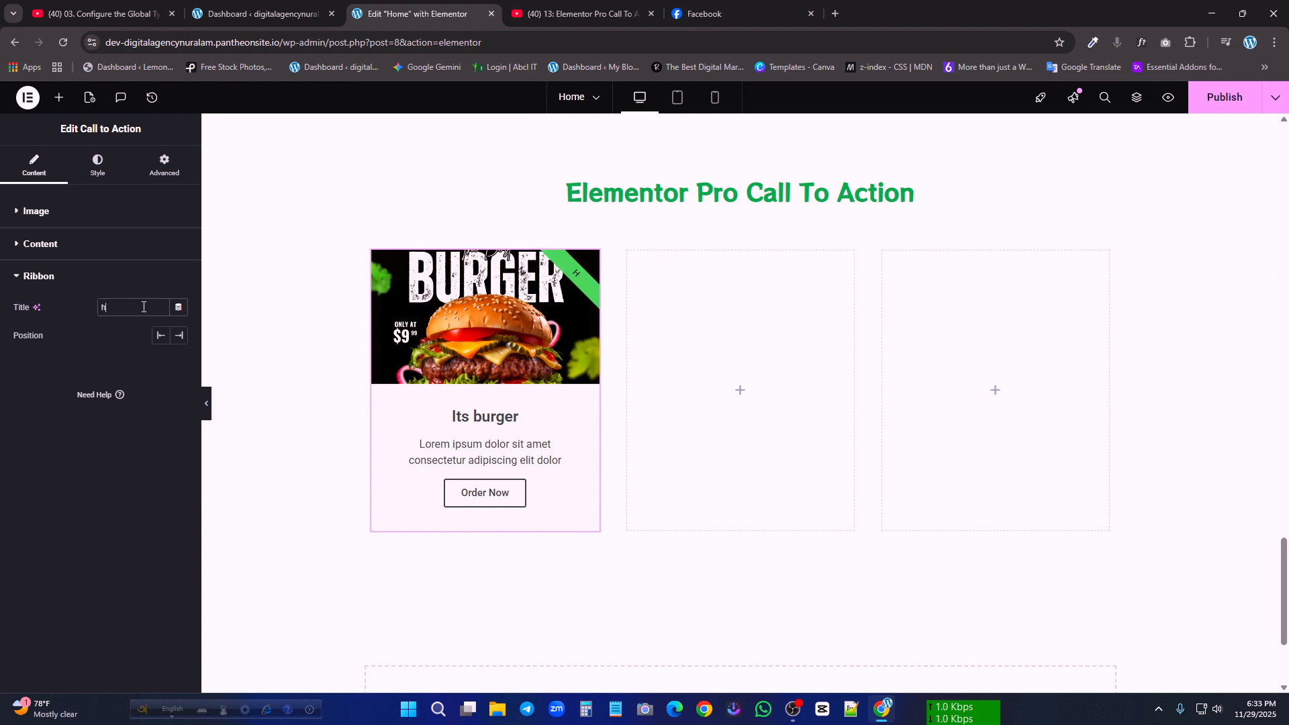
type("j")
key("BackSpace")
key("BackSpace")
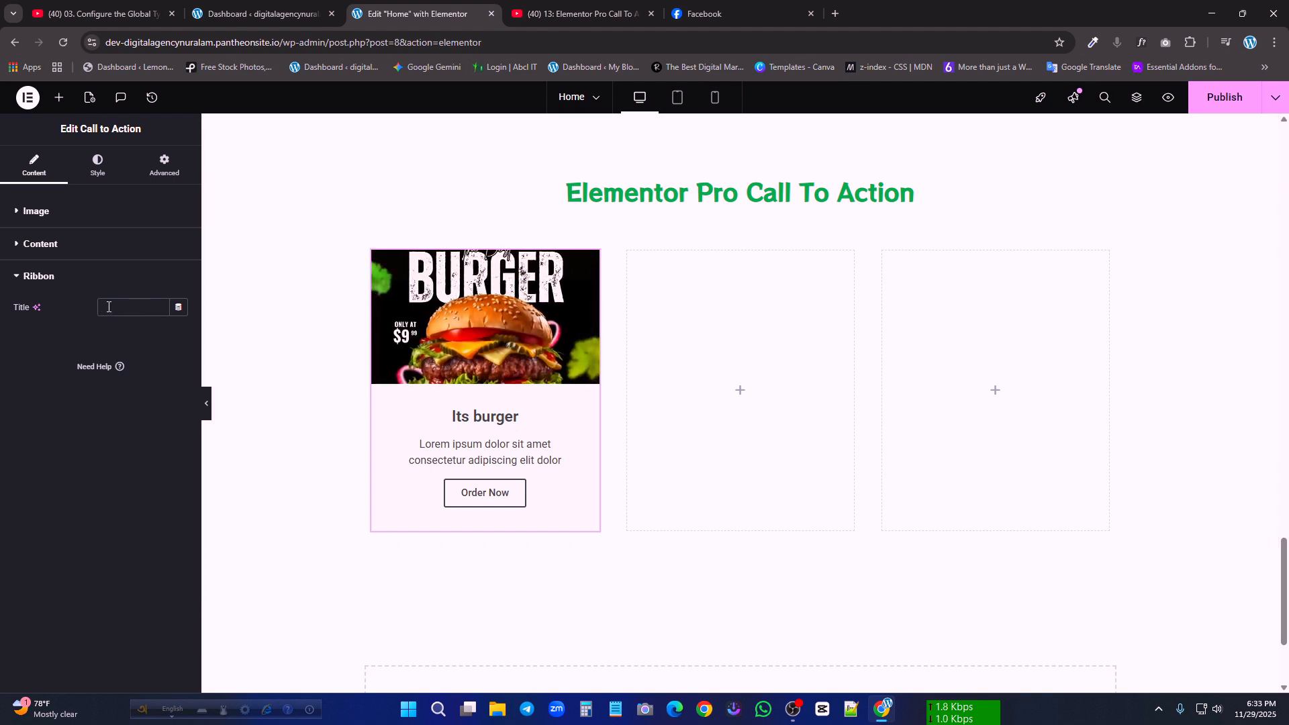
type("50")
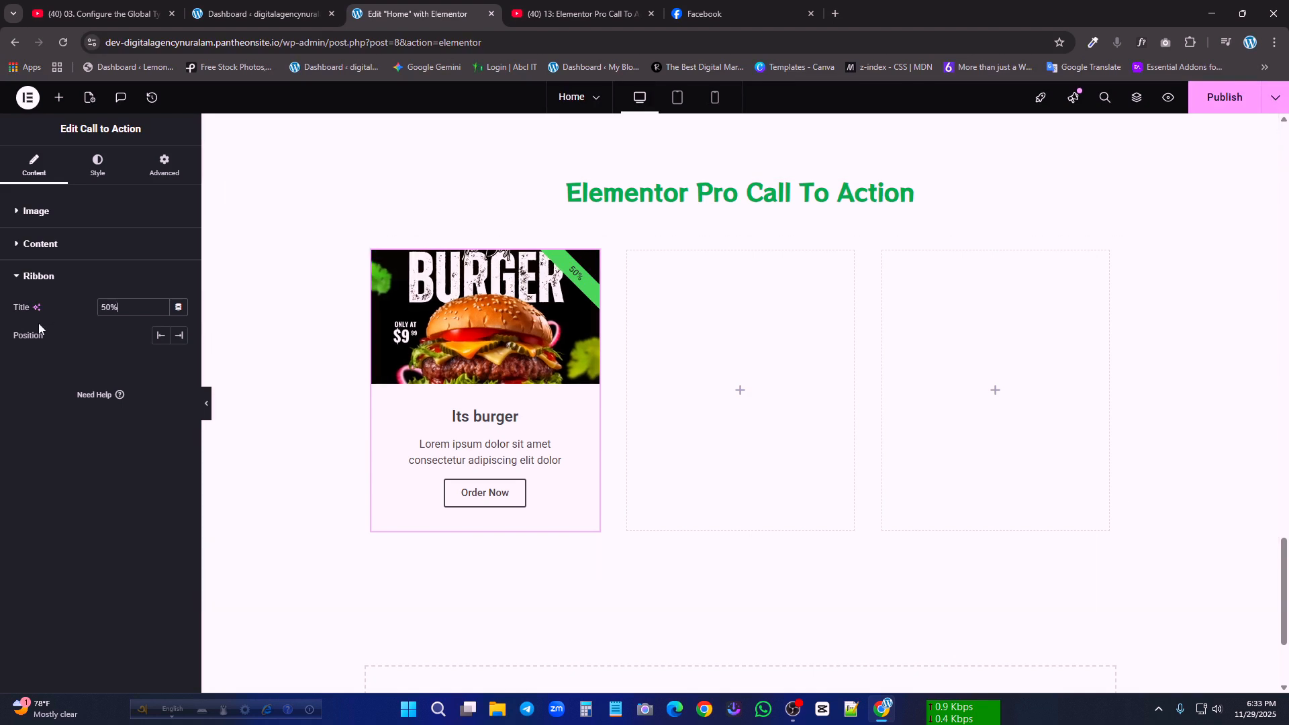
left_click(161, 336)
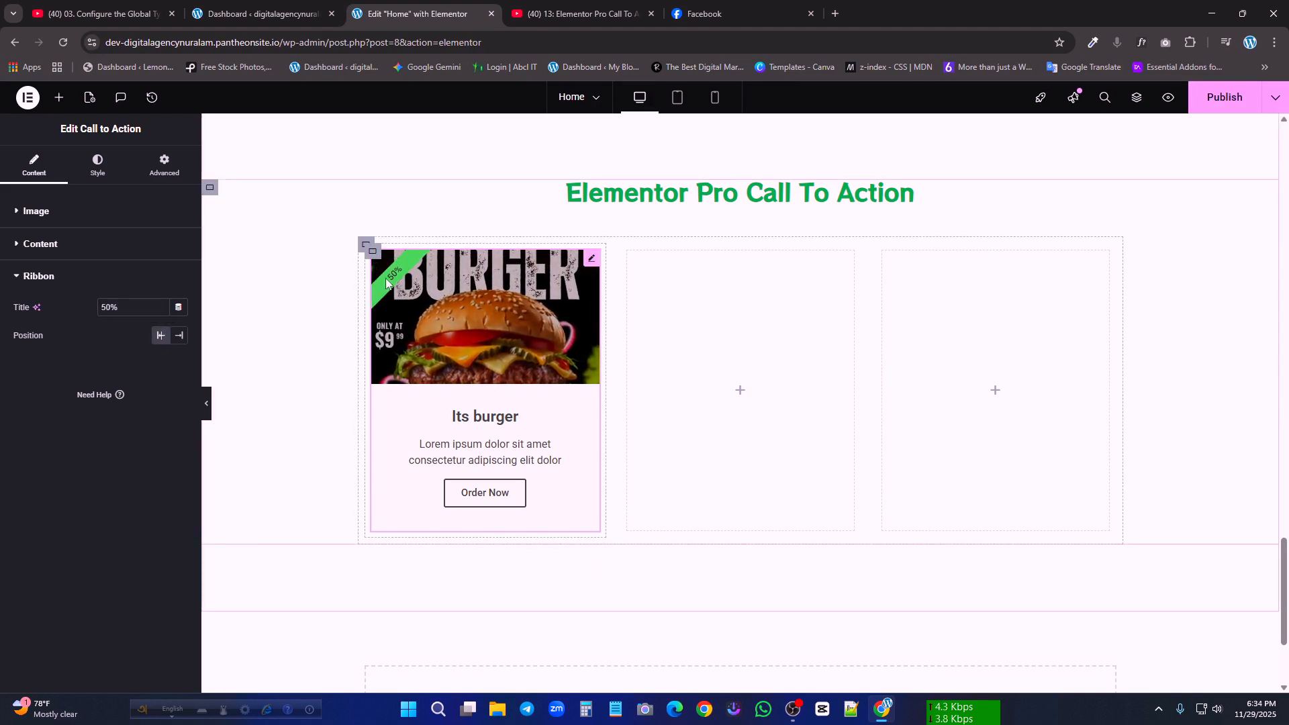
left_click(177, 336)
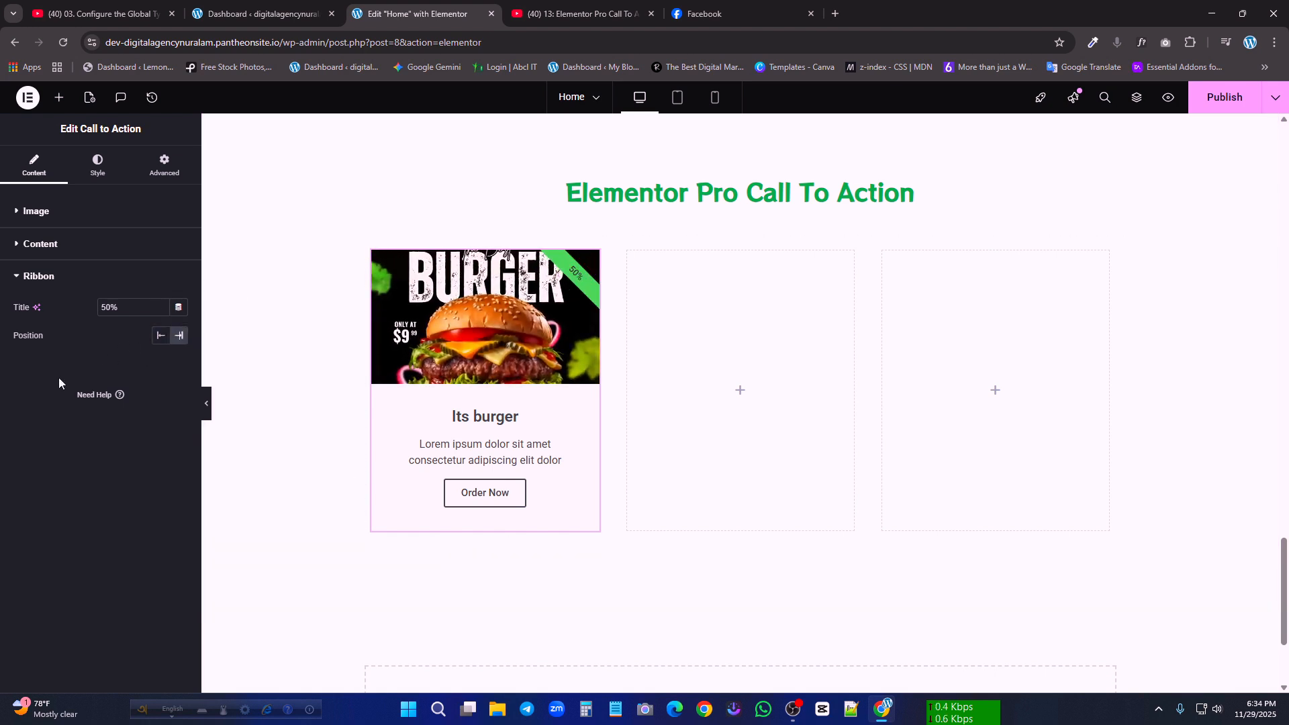
- Try left alignment for the card's box content and return it to center
left_click(92, 173)
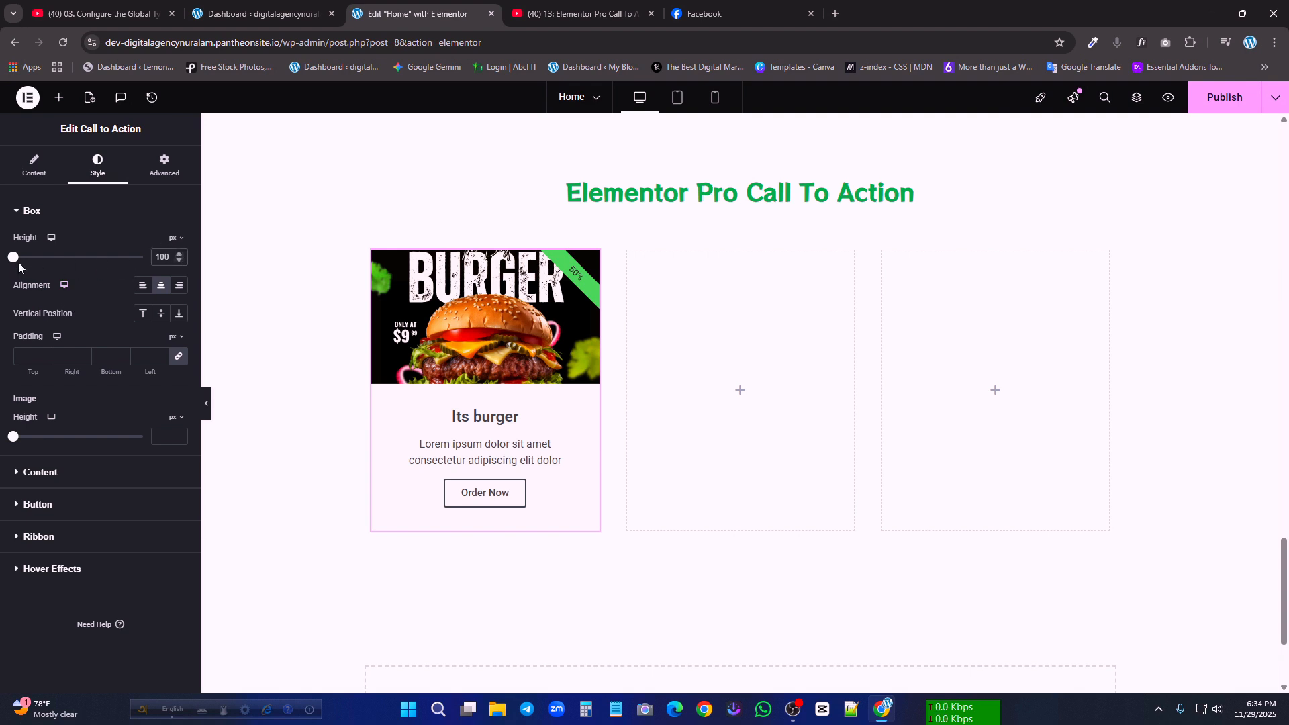
mouse_move(13, 257)
left_mouse_down()
mouse_move(63, 261)
mouse_move(2, 264)
left_mouse_up()
left_click(142, 285)
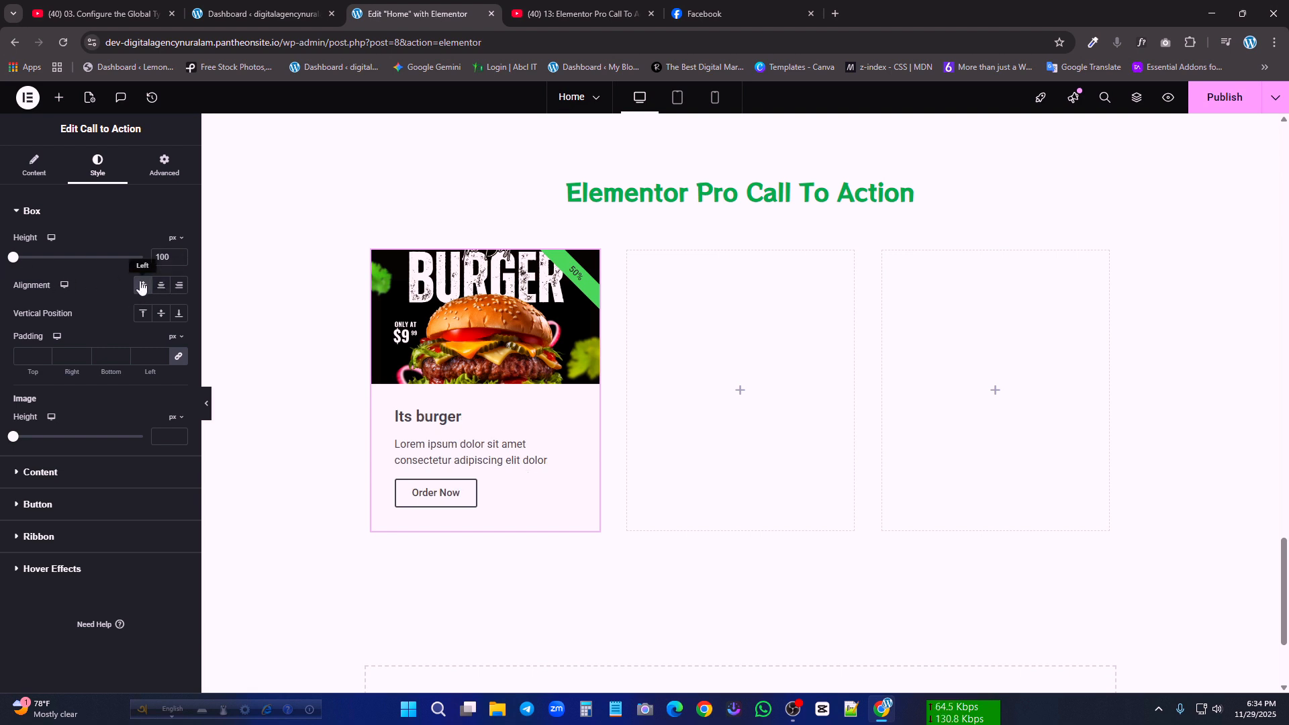
left_click(161, 285)
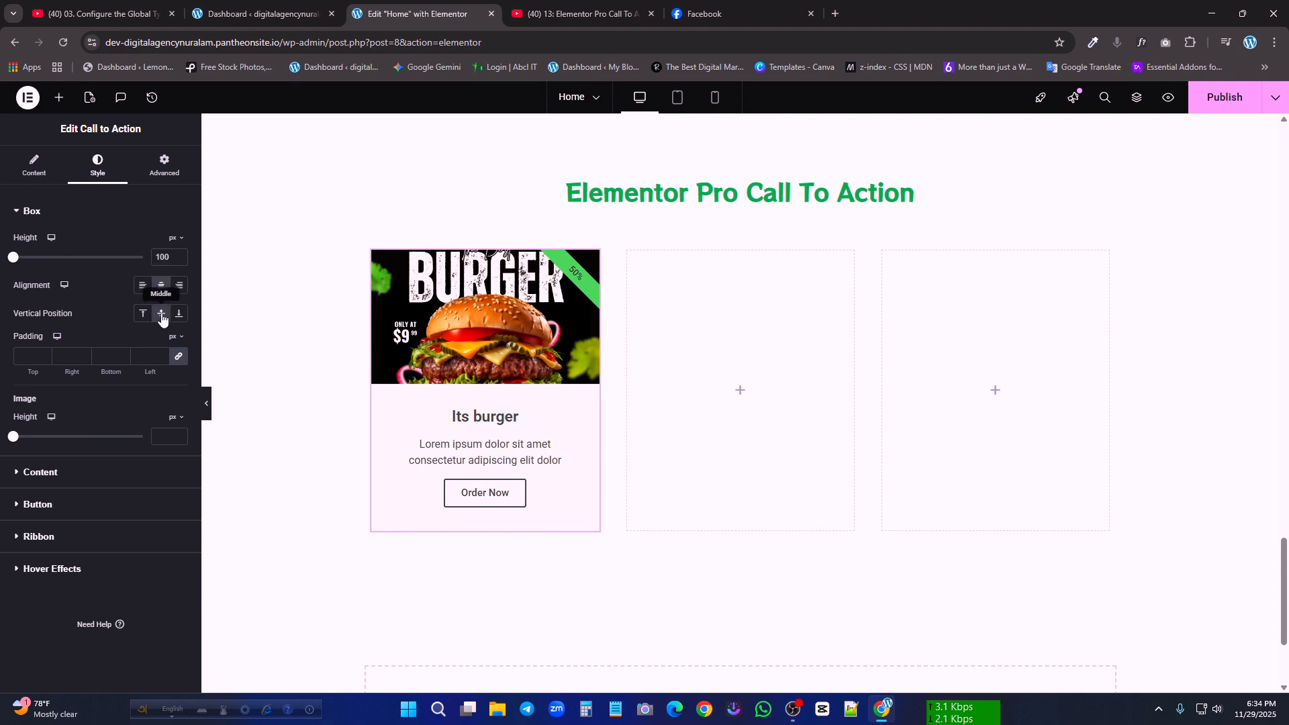
- Unlink the card box's padding sides, try several top padding values, and set the top padding to 10 px
left_click(178, 361)
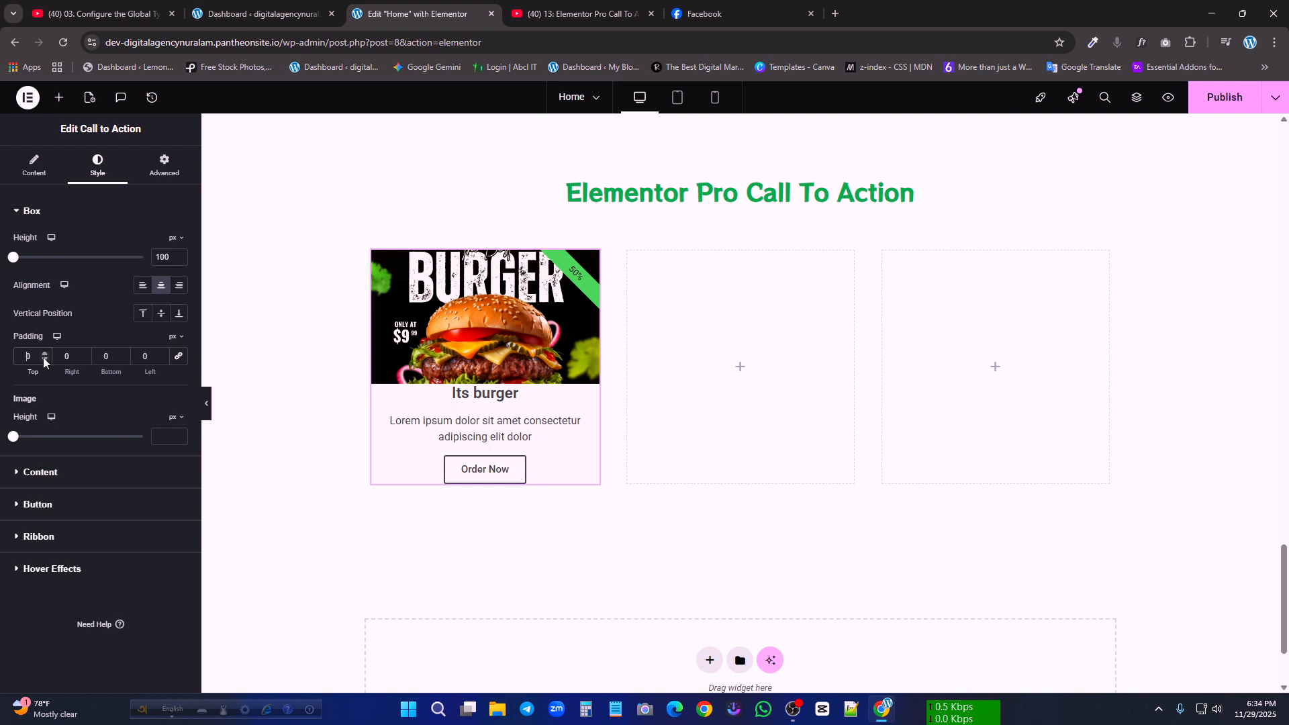
left_click_drag(46, 357, 167, 357)
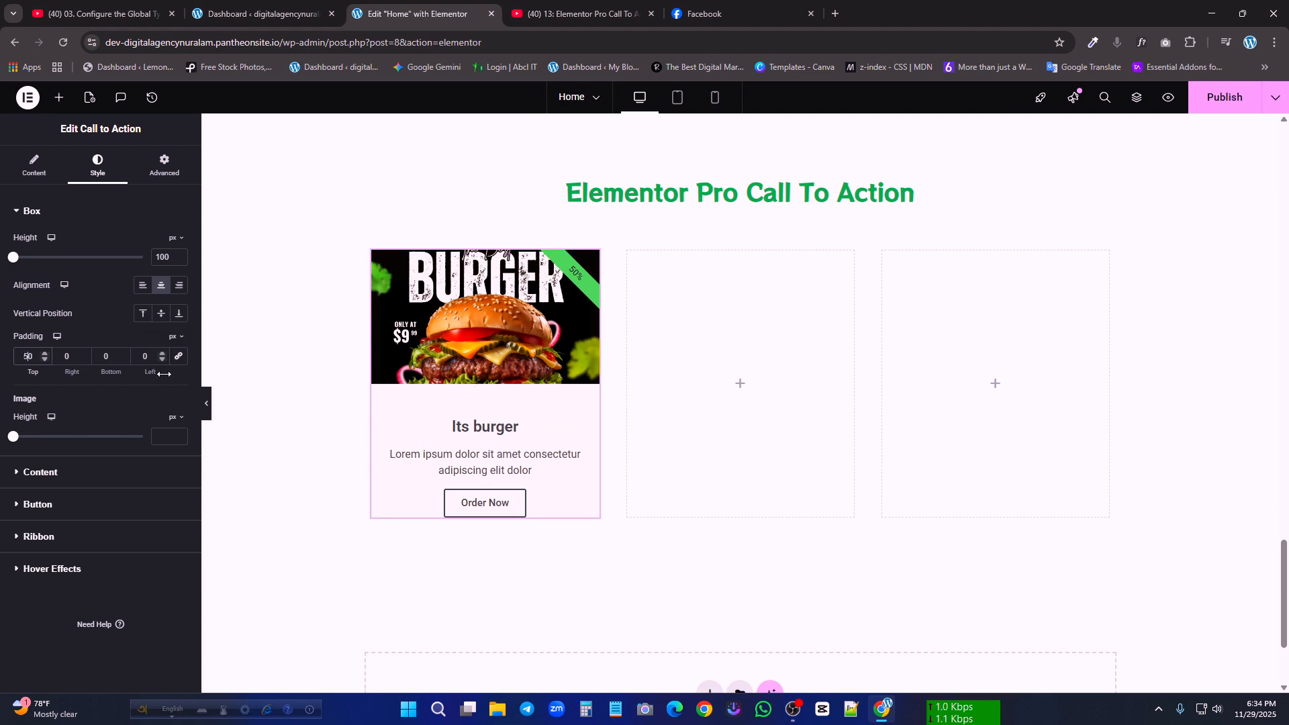
double_click(37, 354)
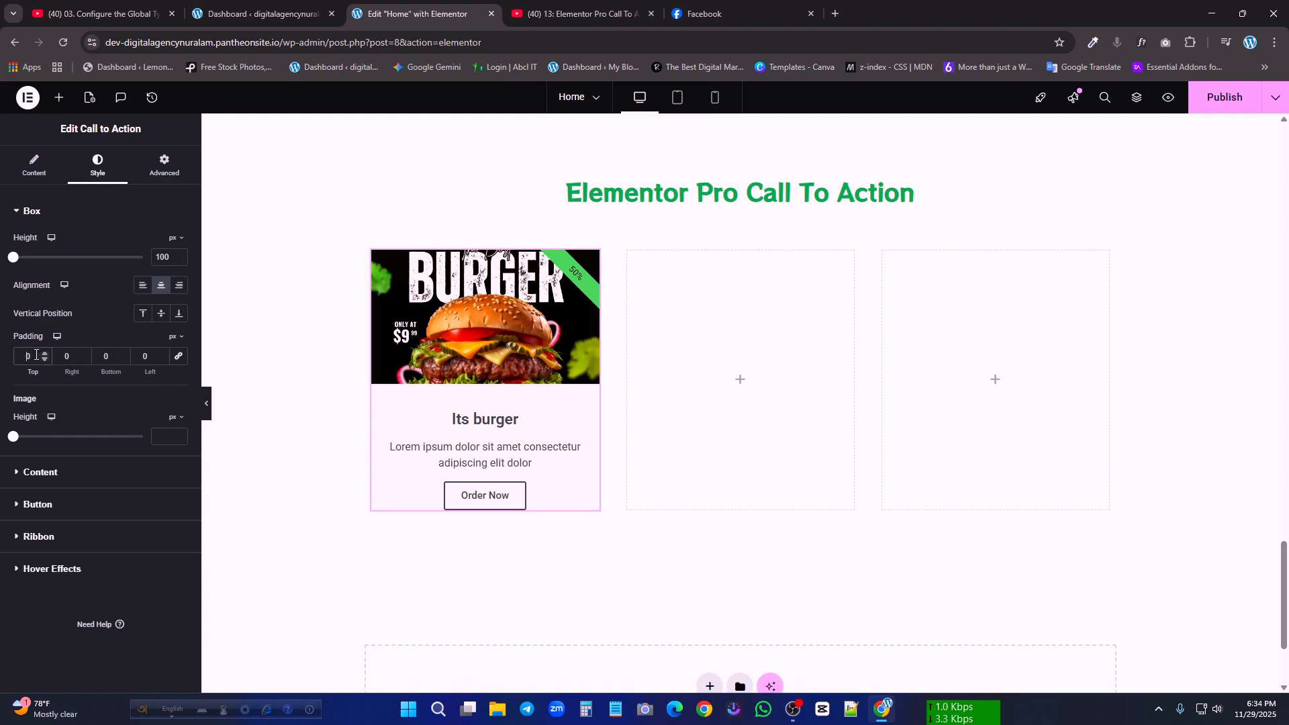
type("05")
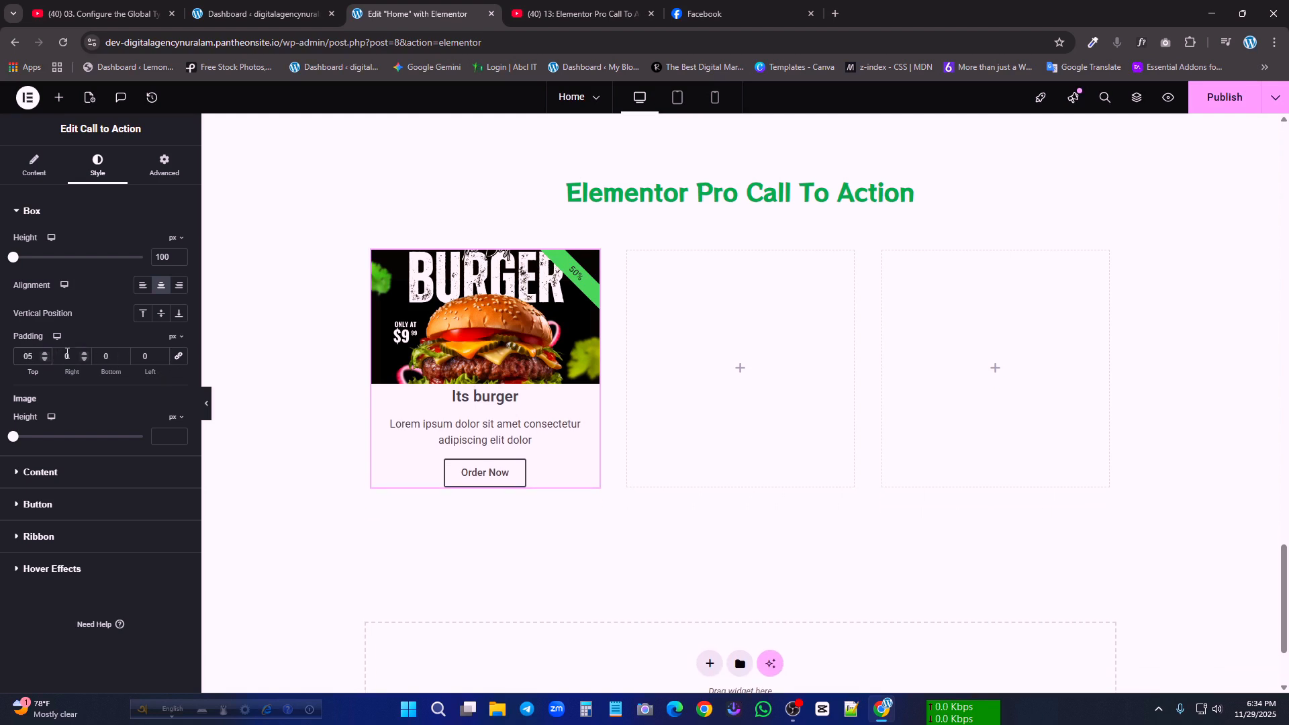
left_click(33, 359)
key("BackSpace")
type("10")
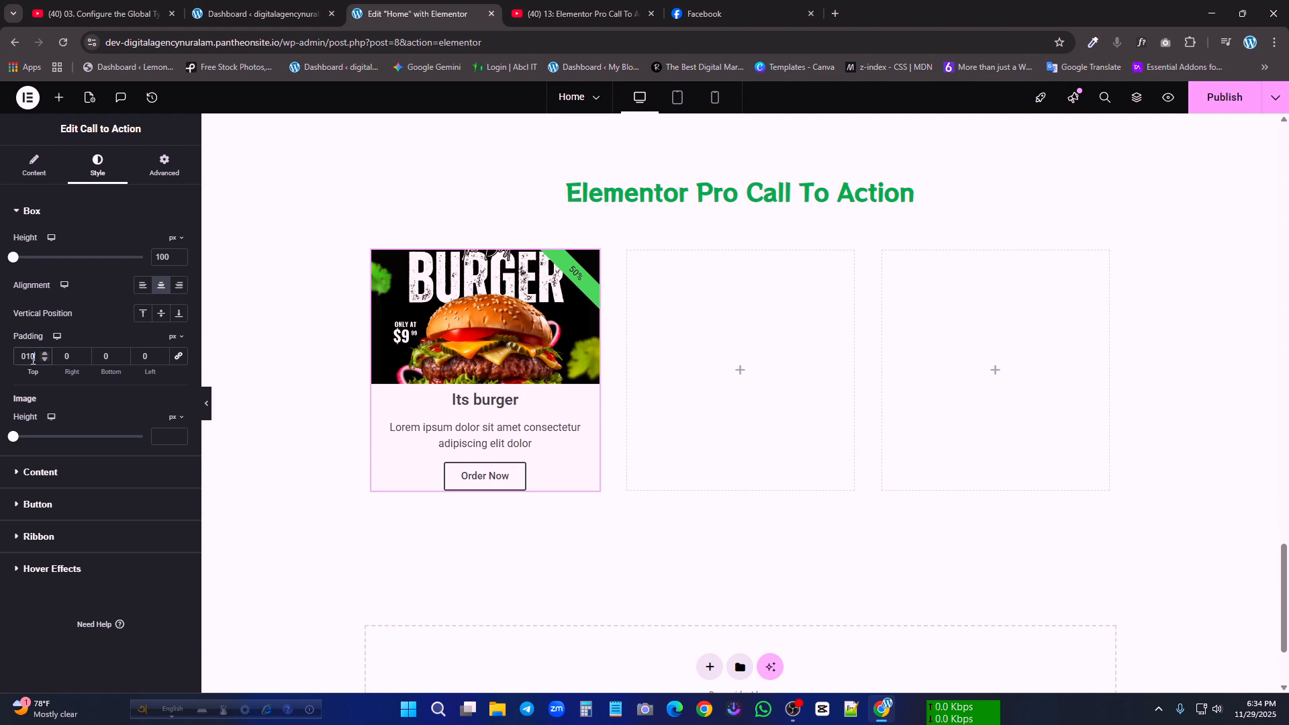
- Try 200 px as the card box's bottom padding and reduce it to 20 px
left_click(145, 356)
left_click(113, 356)
type("1")
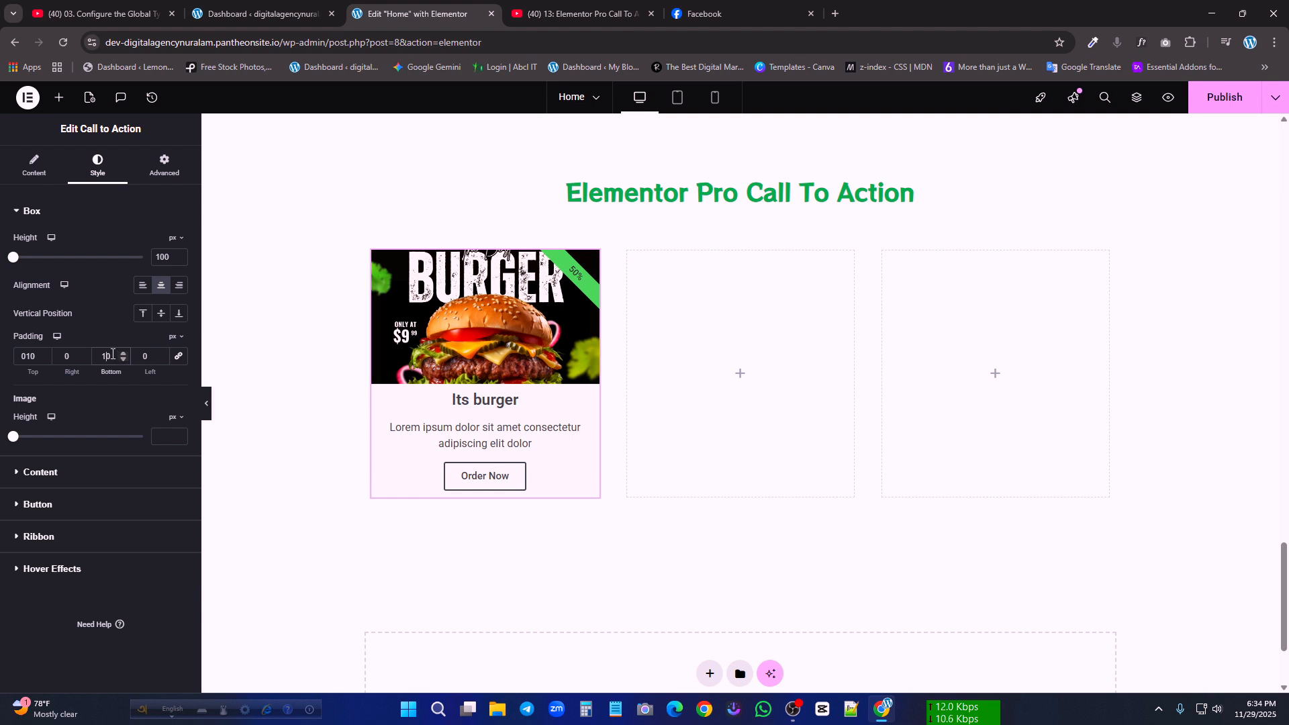
key("BackSpace")
type("200")
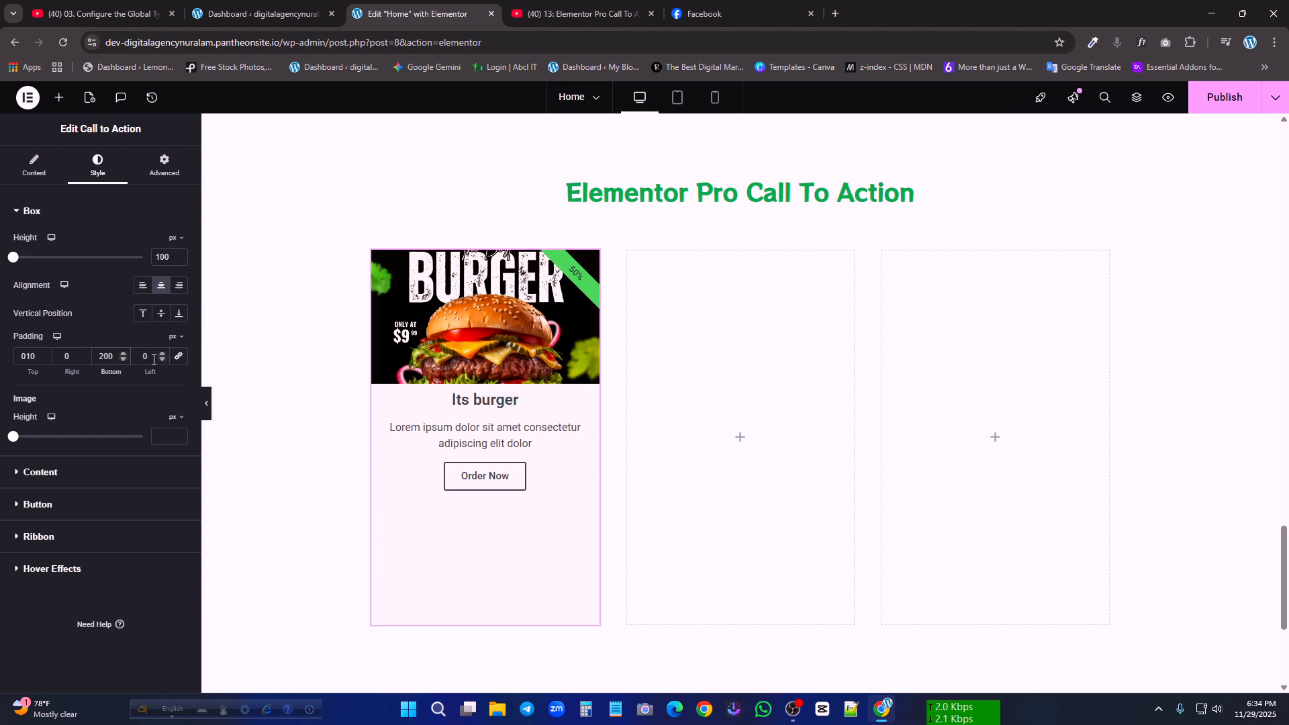
key("Delete")
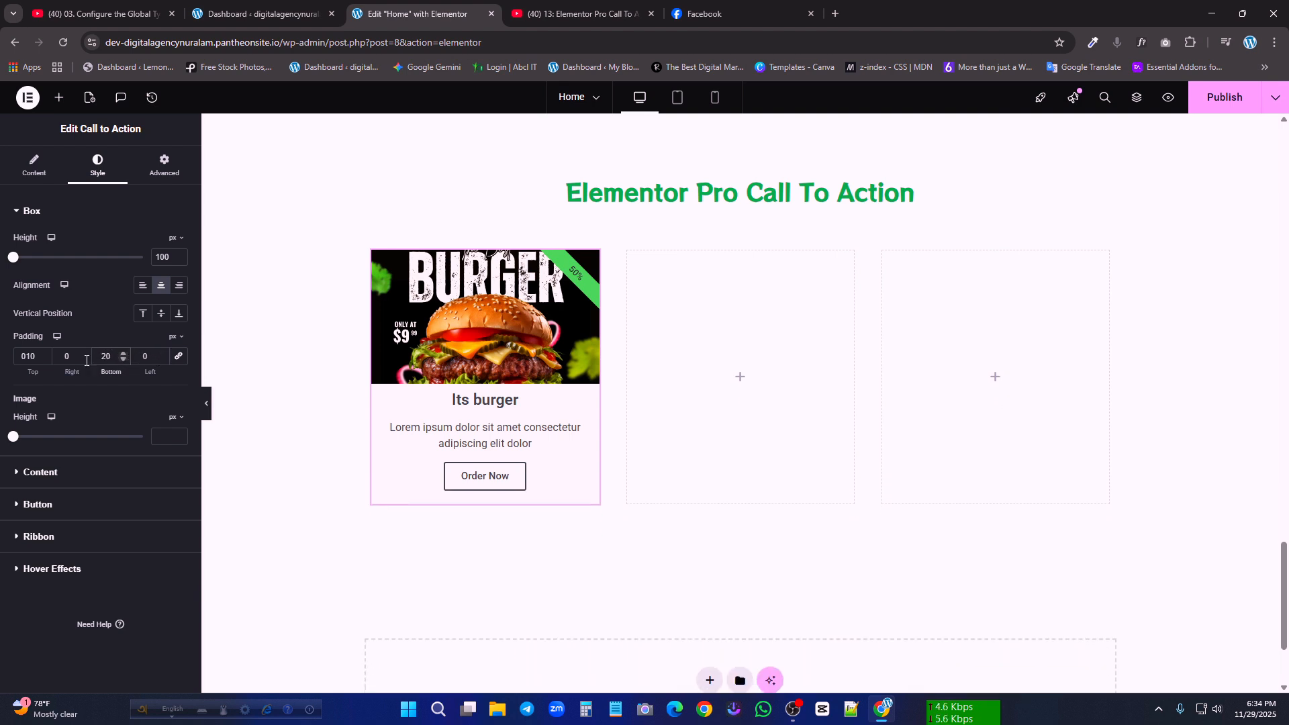
- Set the card box's top padding to 20 px
left_click(34, 354)
key("BackSpace")
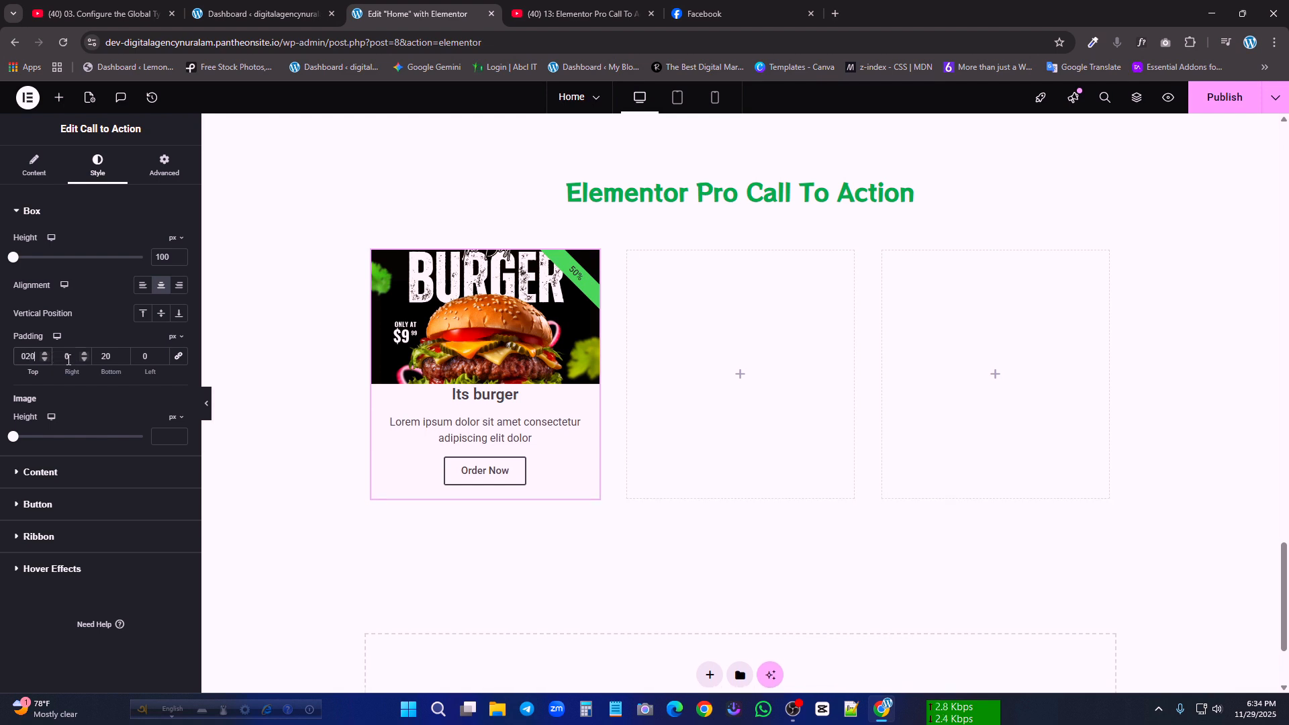
type("2")
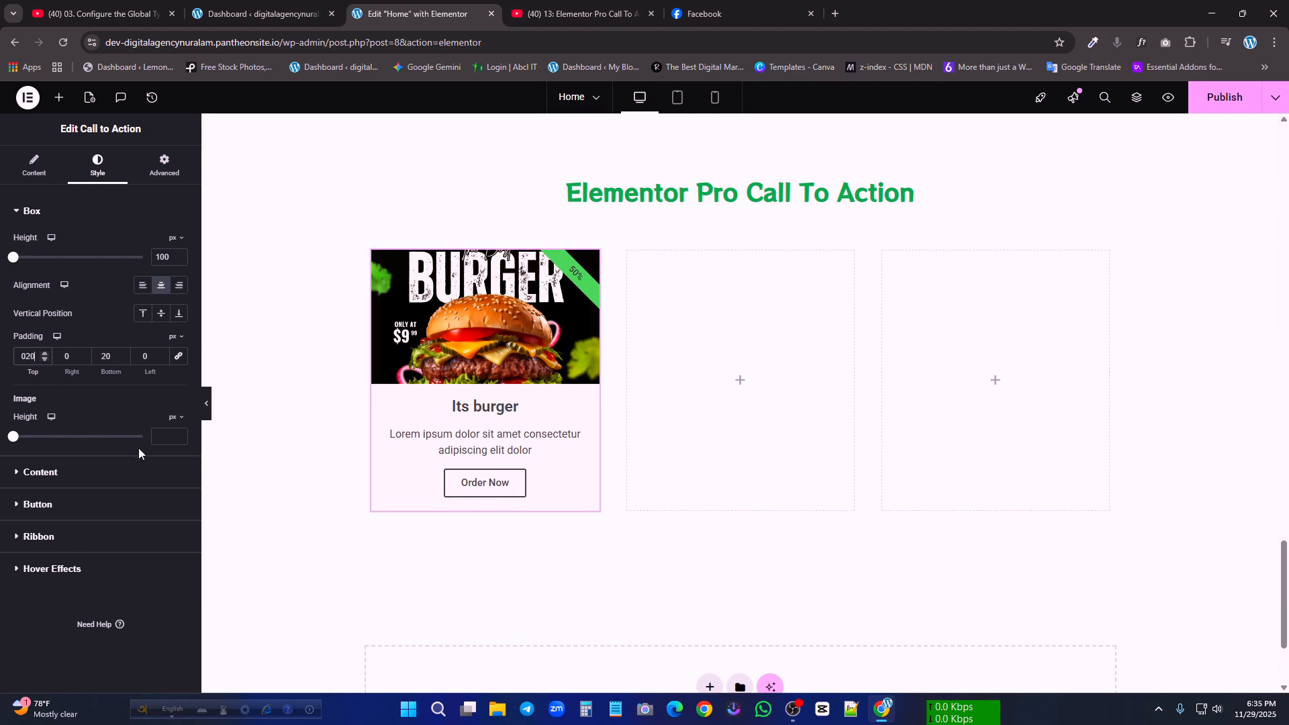
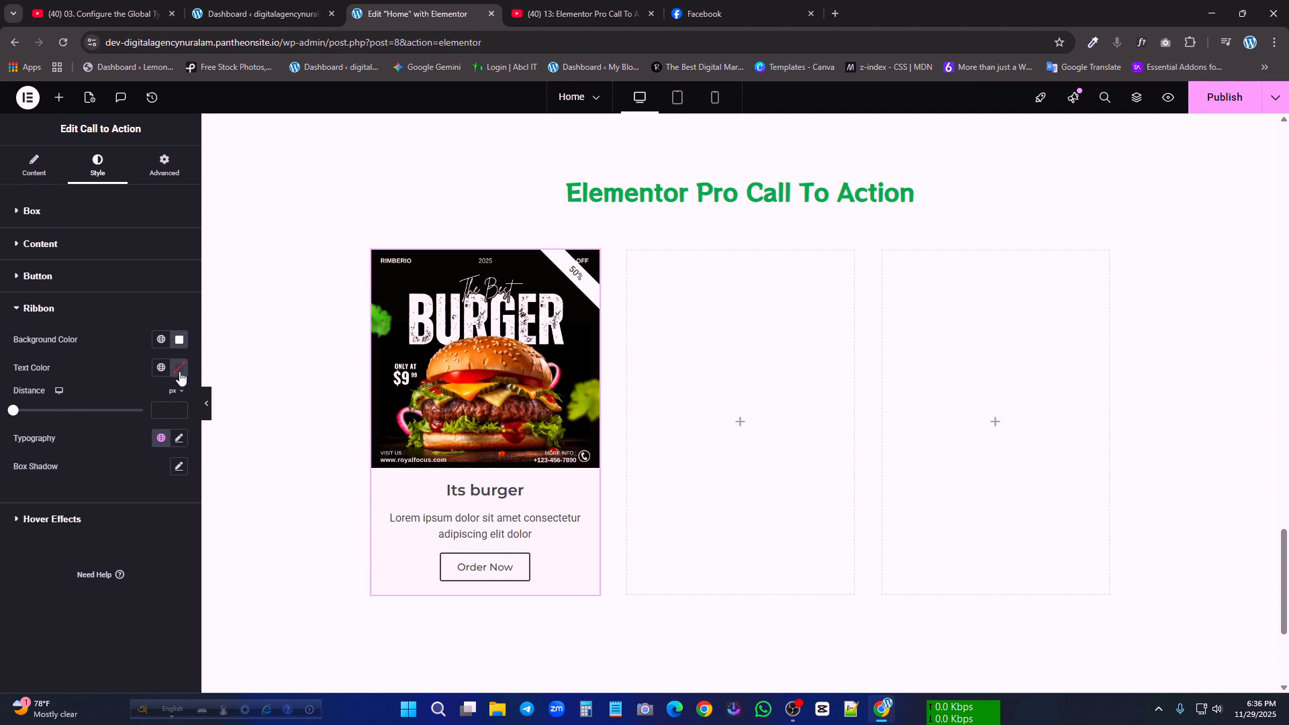
- Set the ribbon's text color to black
left_click(180, 375)
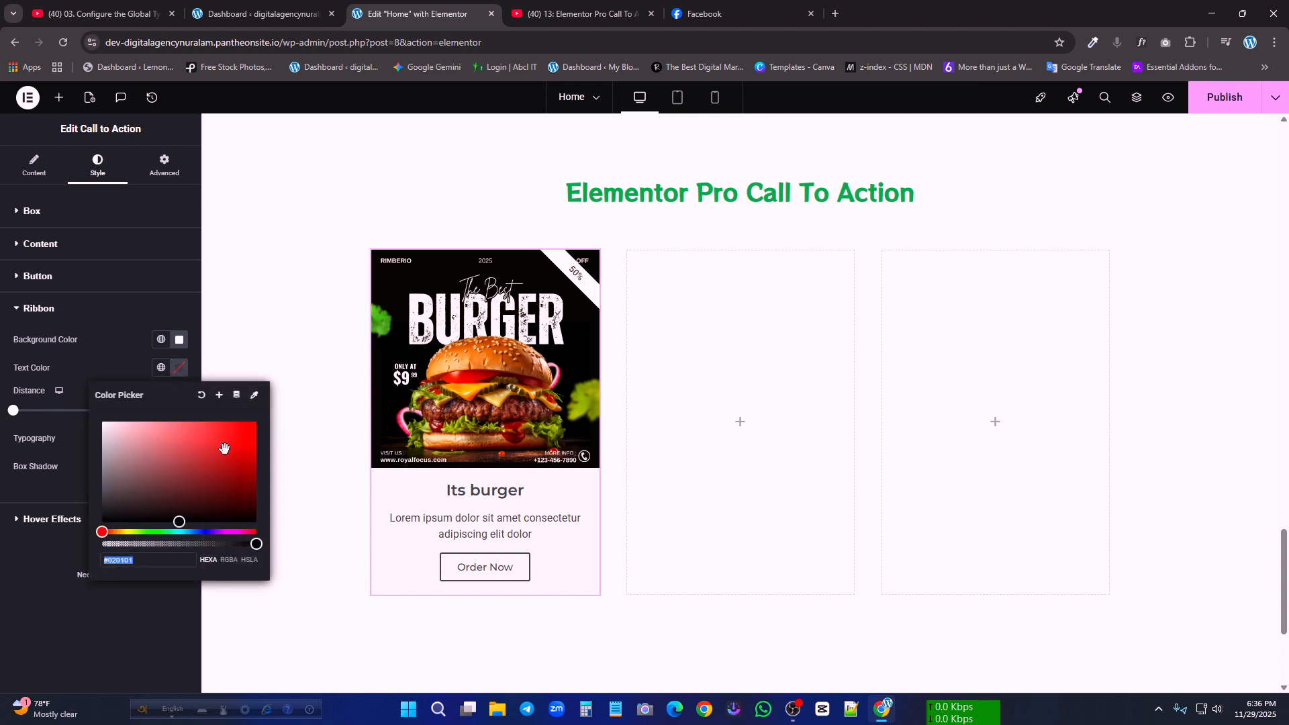
left_click(200, 517)
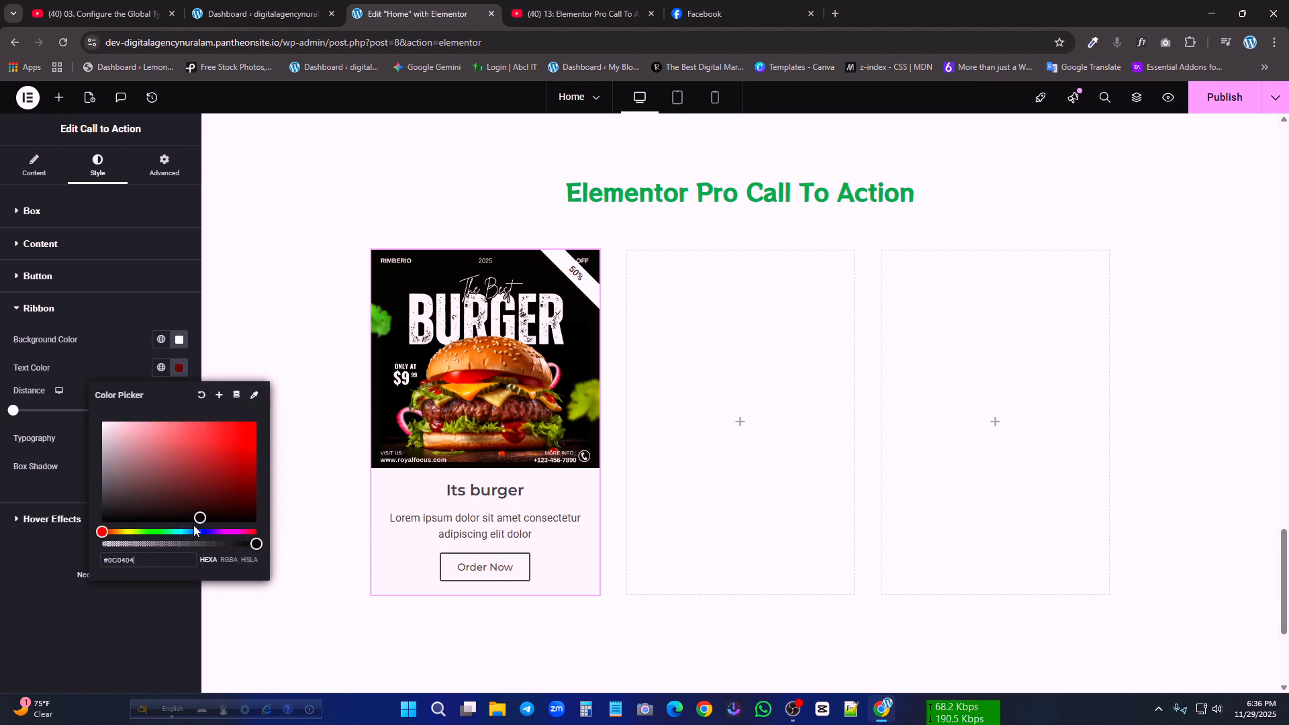
left_click(192, 525)
left_click_drag(109, 488, 82, 550)
left_click(118, 358)
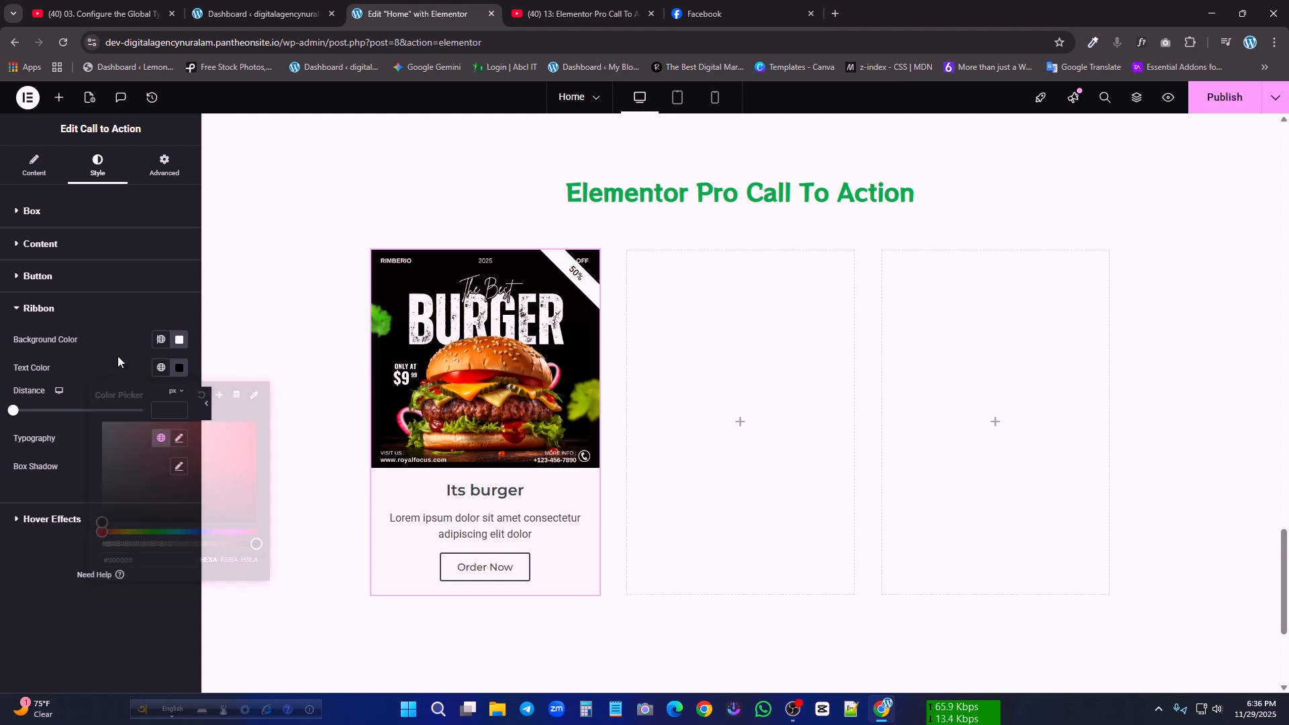
- Set the ribbon's font family to Montserrat and look through its remaining typography options
left_click(180, 440)
left_click(124, 502)
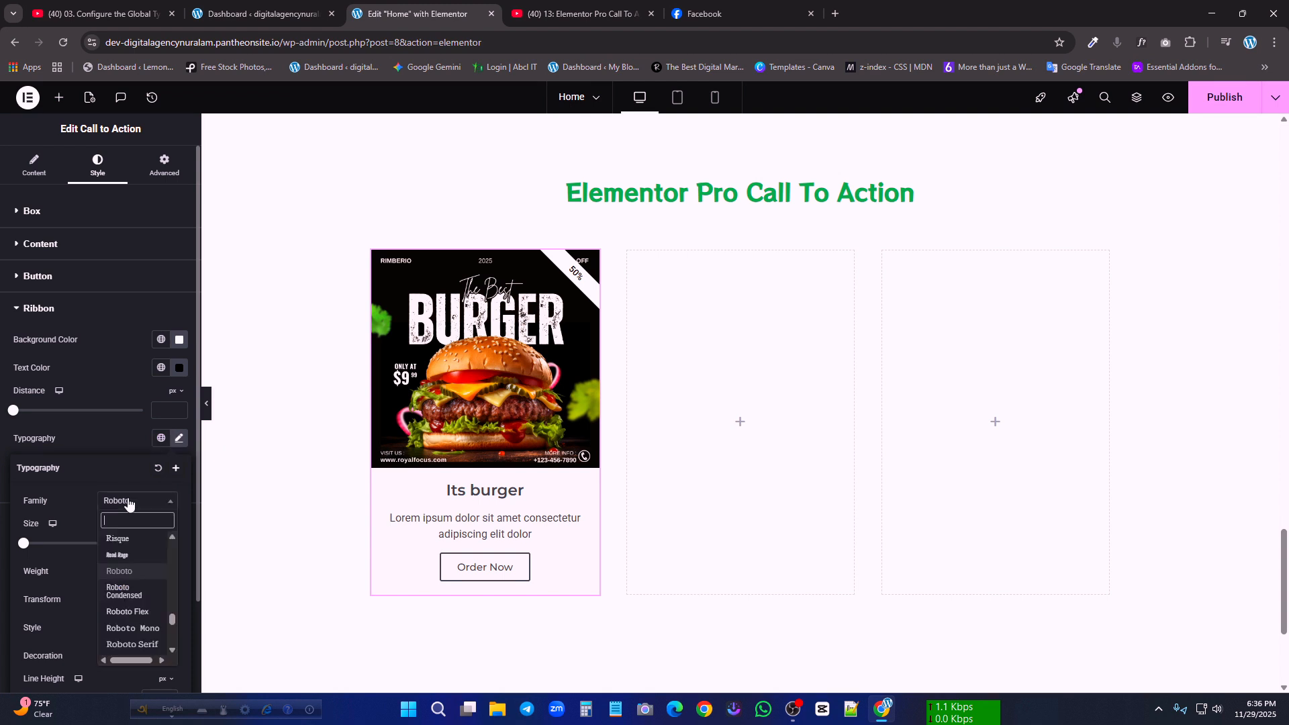
type("monts")
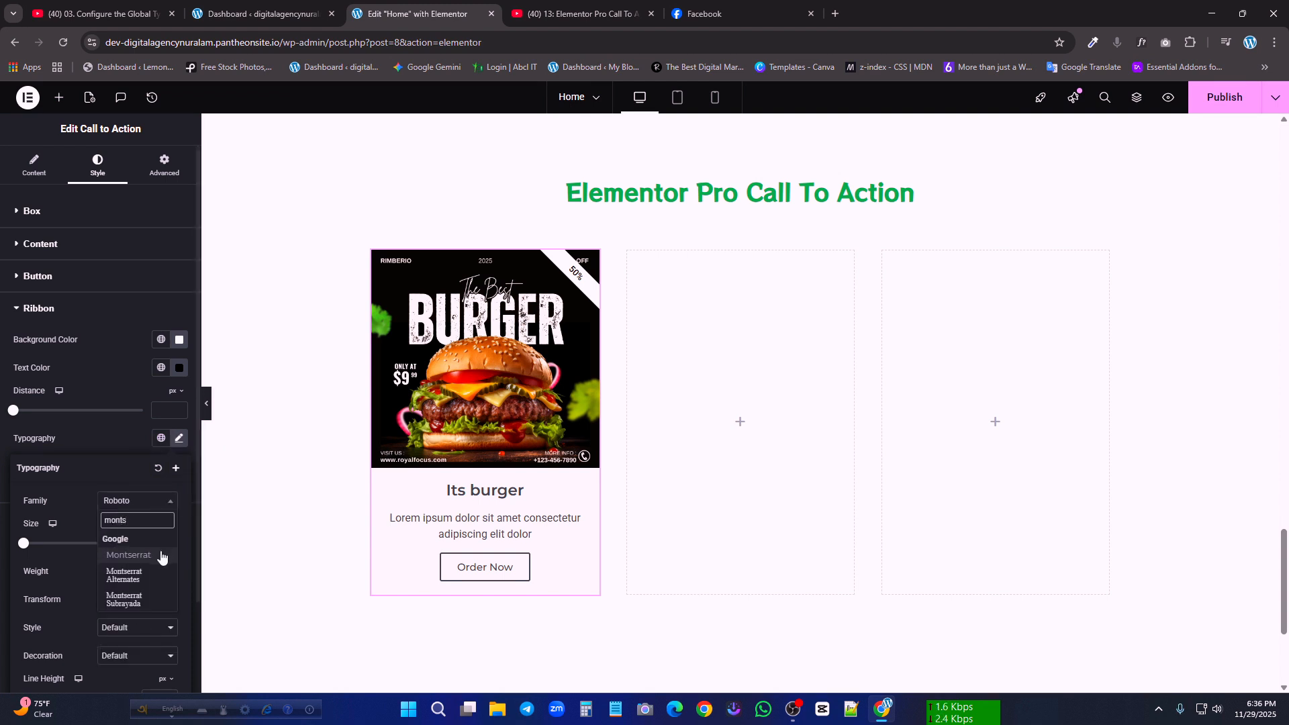
left_click(127, 555)
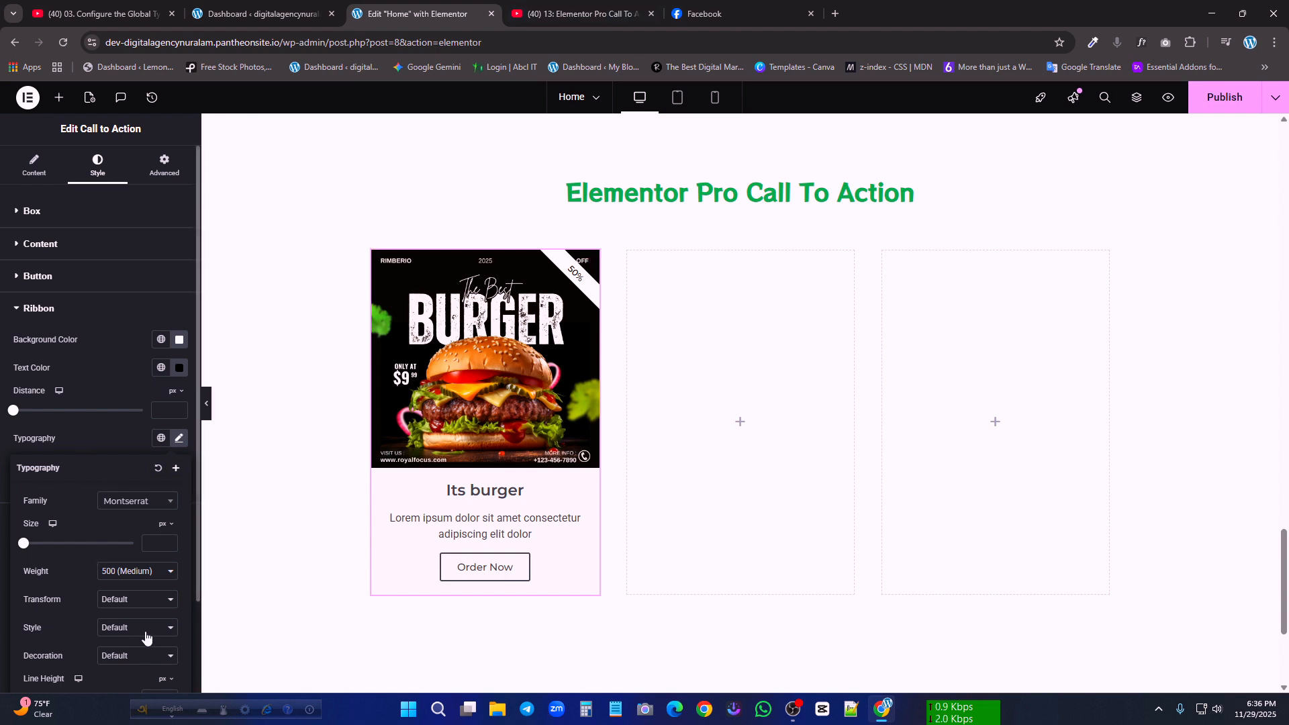
scroll(147, 622, "down", 1)
scroll(147, 626, "down", 1)
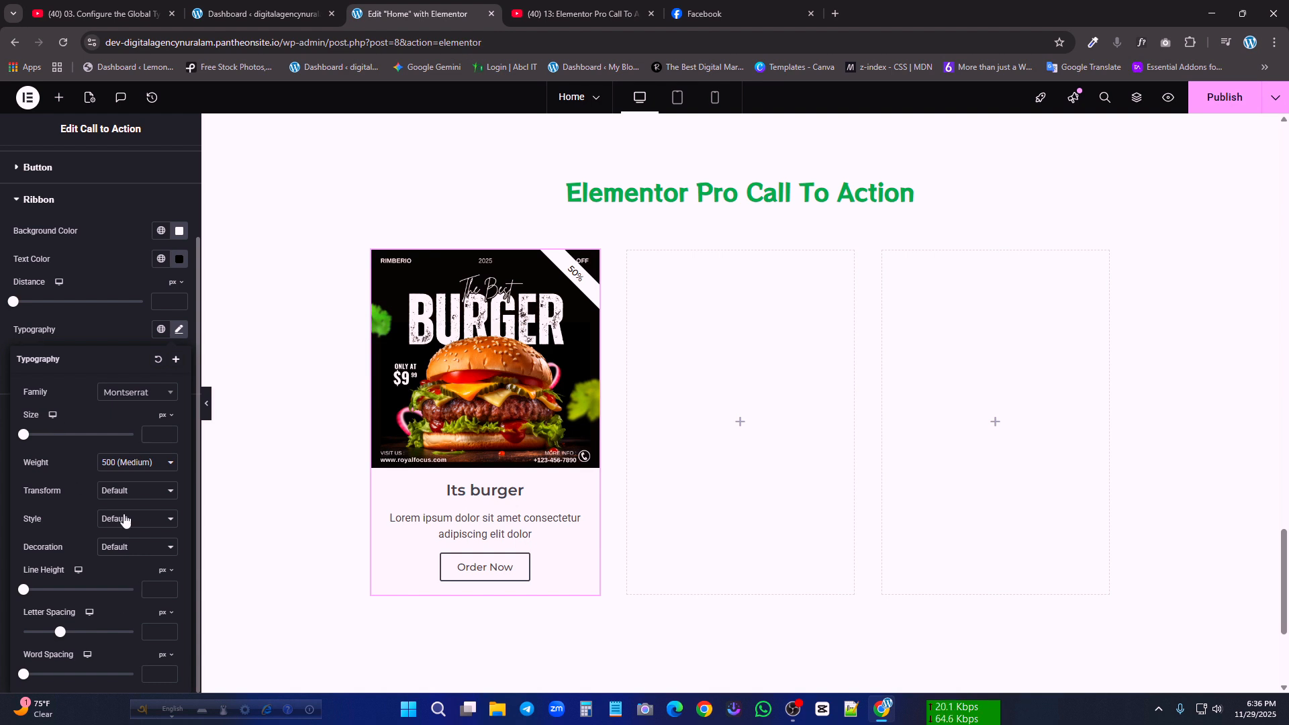
scroll(127, 516, "up", 2)
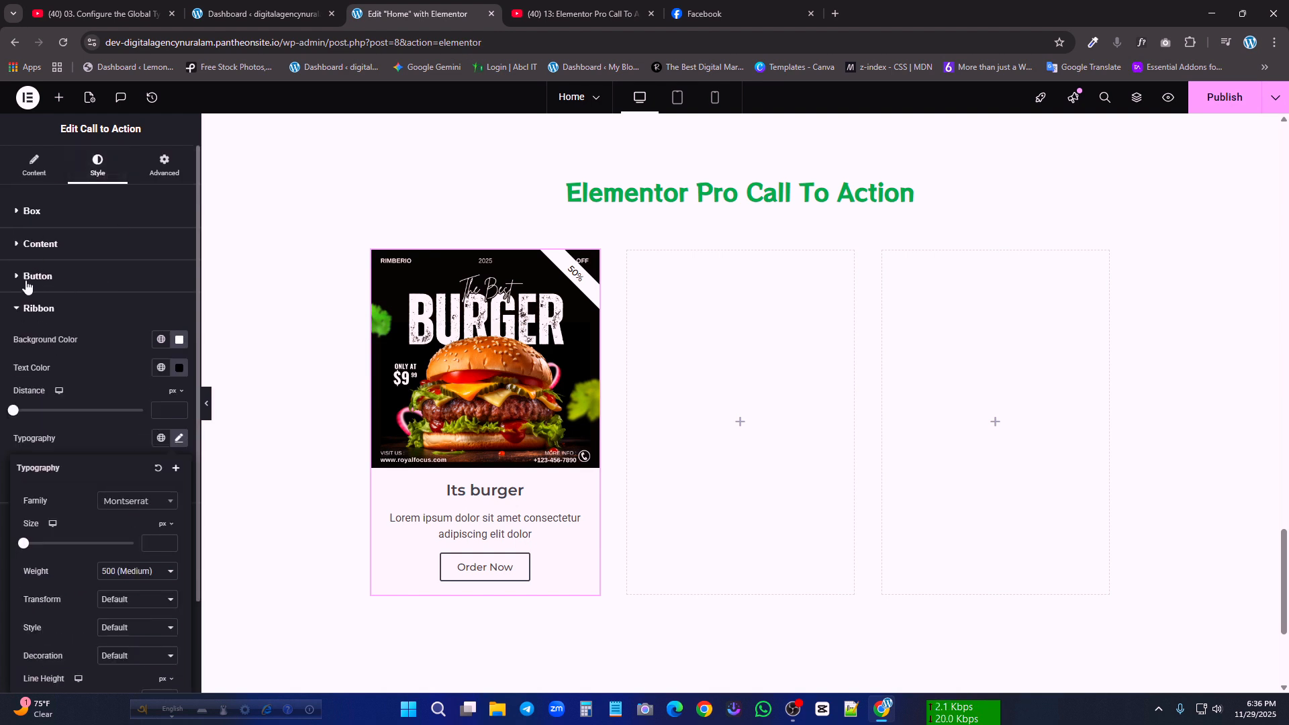
- Turn on Scrolling Effects in the Call to Action widget's advanced Motion Effects settings
left_click(164, 171)
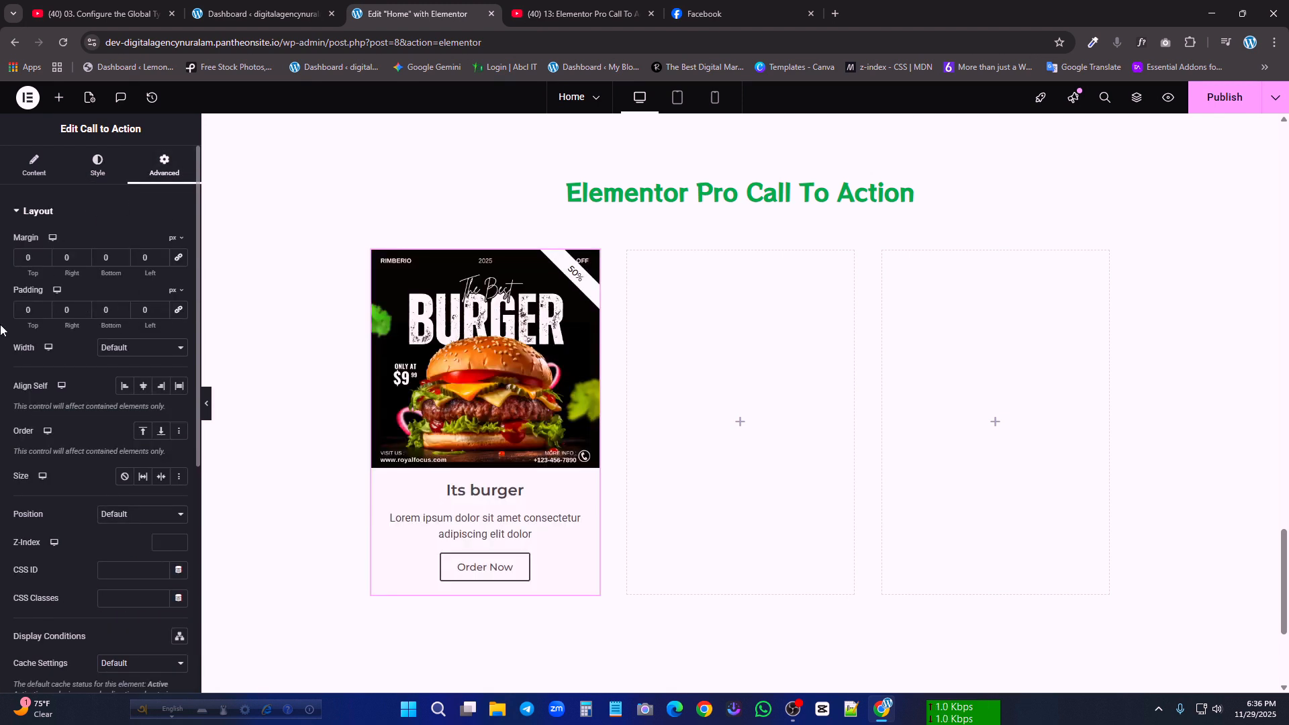
scroll(154, 481, "down", 6)
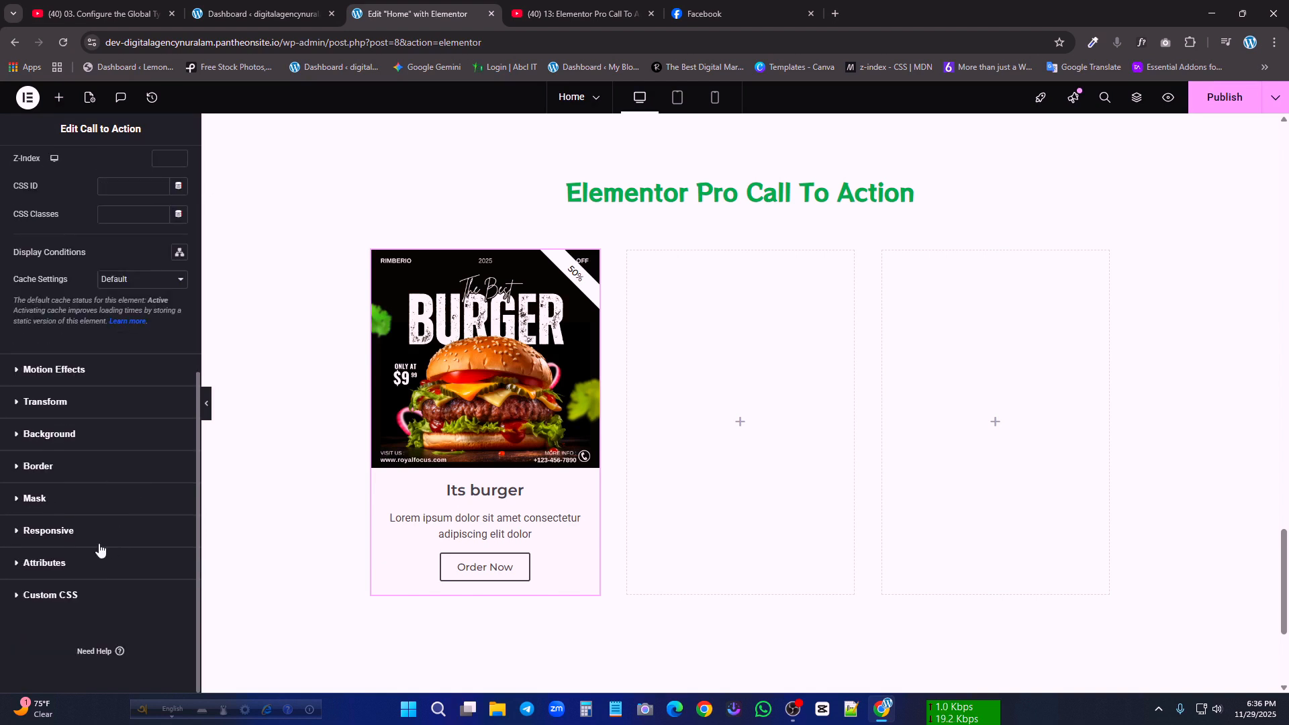
left_click(55, 370)
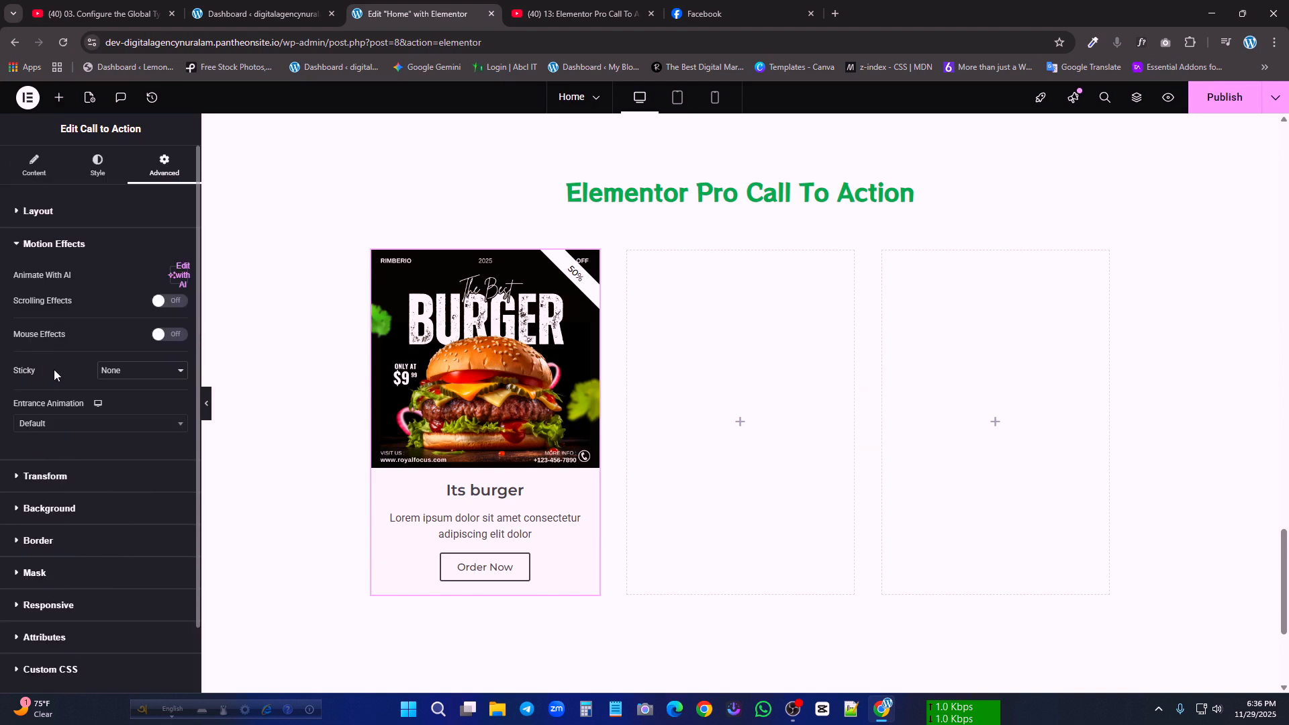
left_click(169, 301)
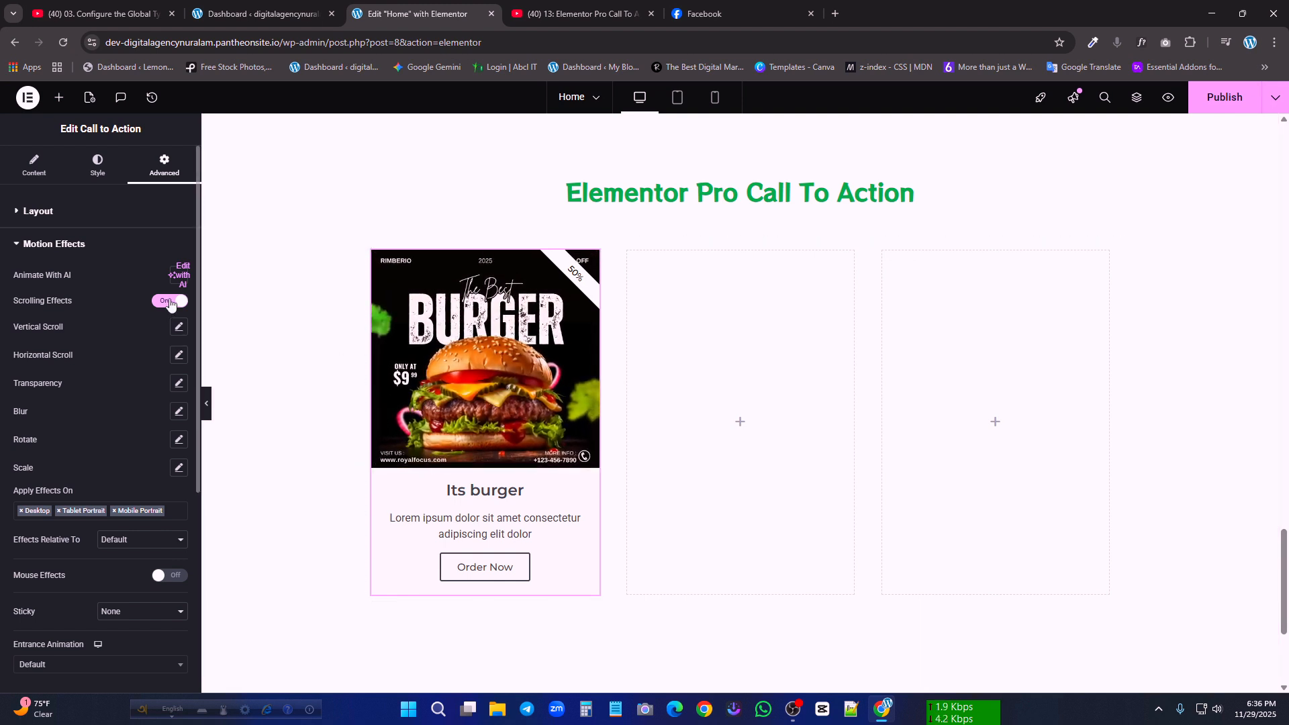
- Turn off Scrolling Effects and turn on Mouse Effects for the burger card, and check its Sticky options
left_click(169, 300)
left_click(172, 335)
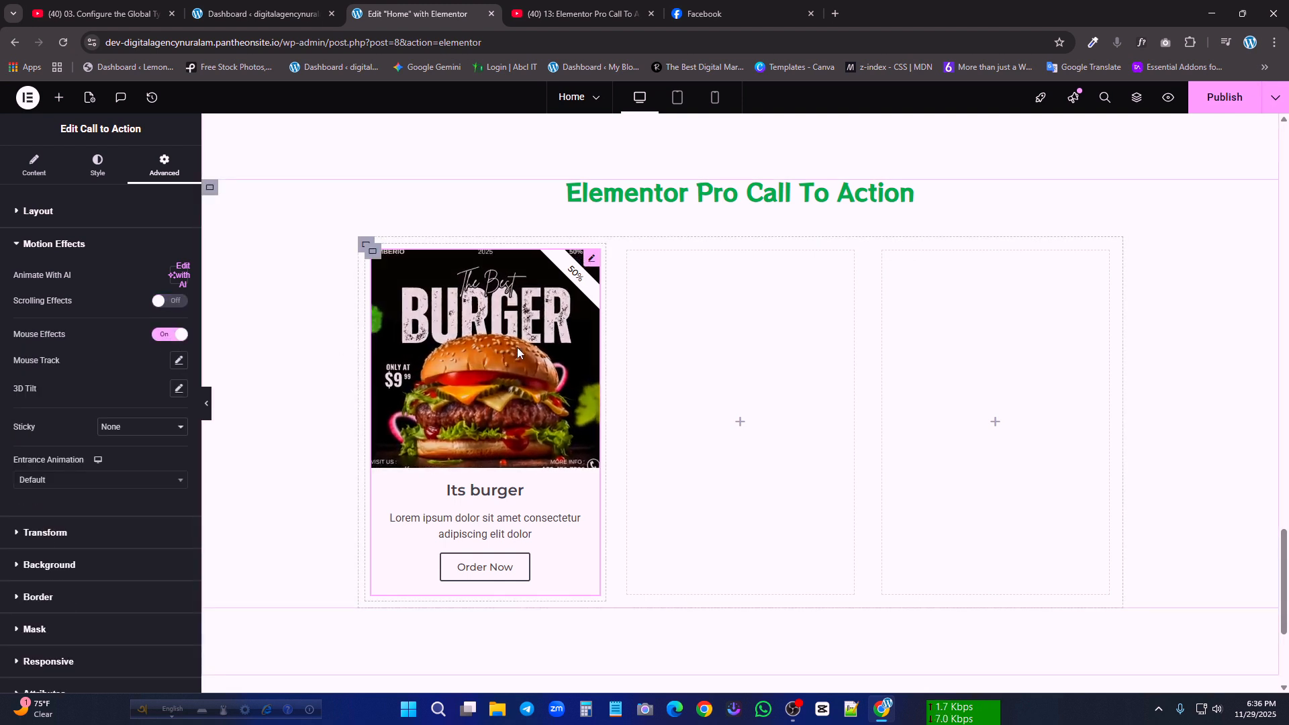
left_click(171, 334)
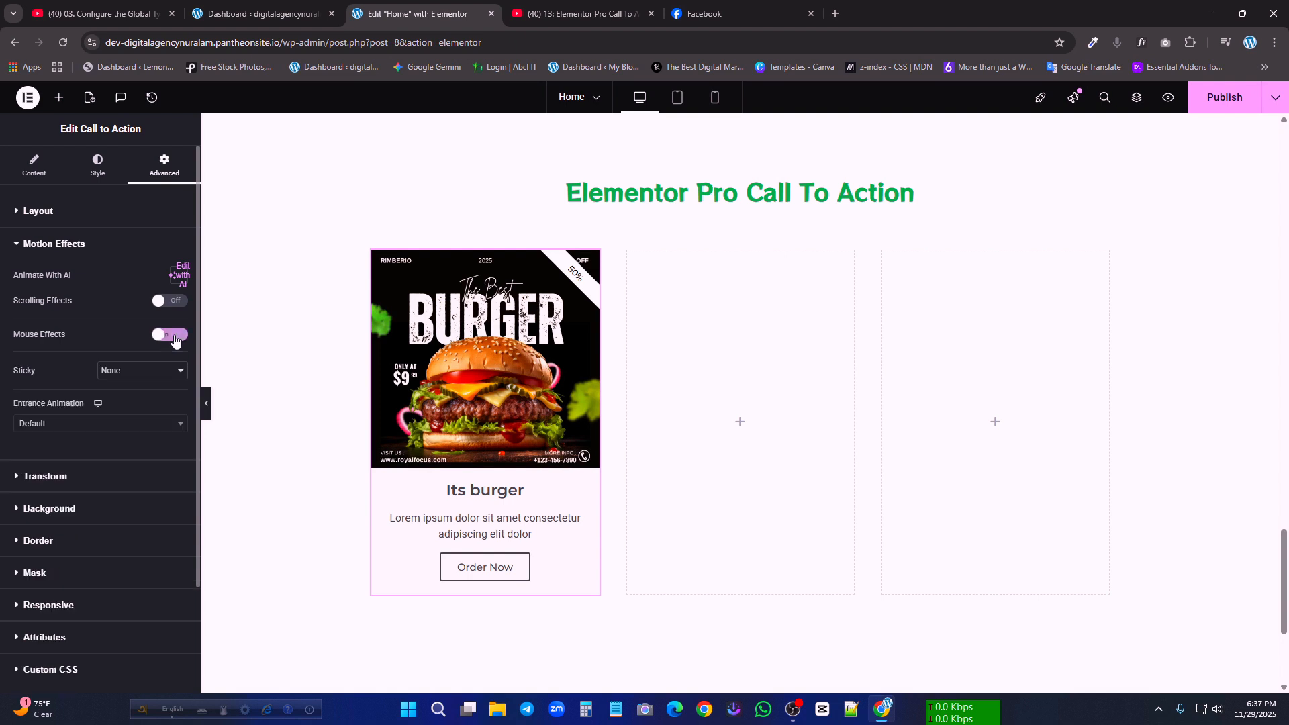
left_click(171, 334)
left_click(147, 428)
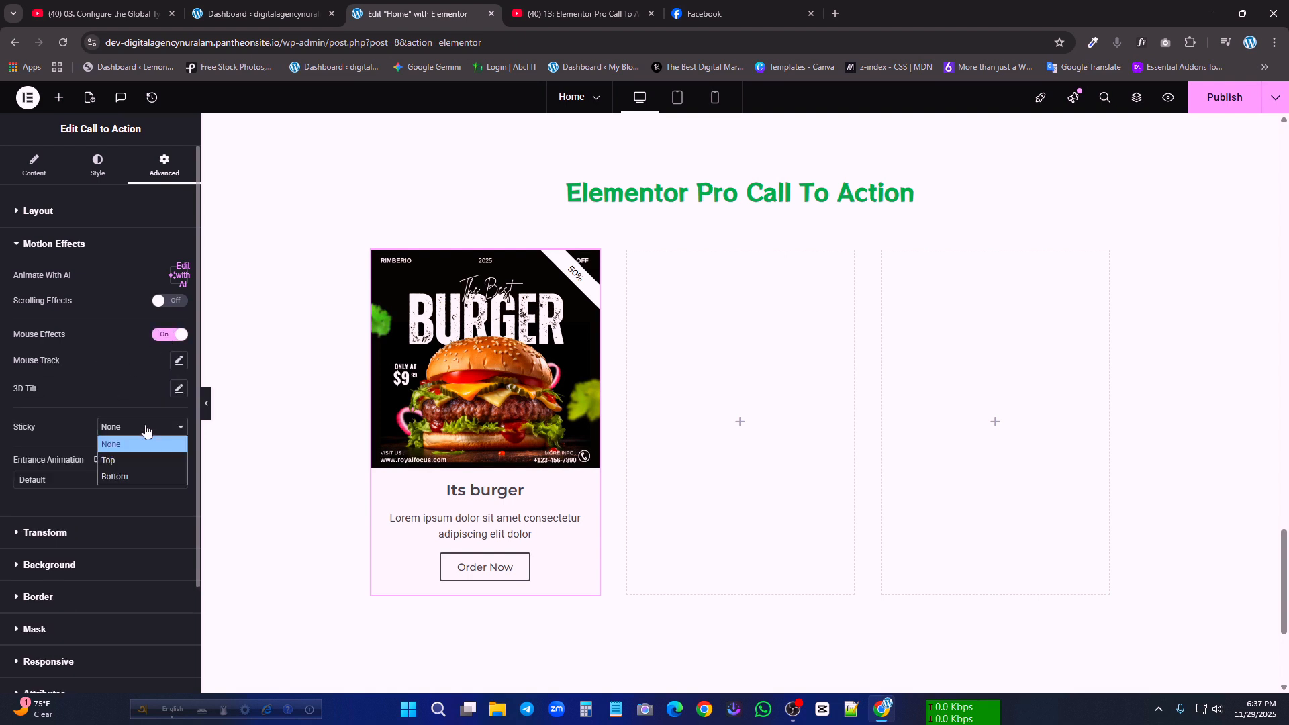
left_click(146, 430)
- Set the card's advanced border radius to 10 px on all four corners
scroll(110, 482, "down", 1)
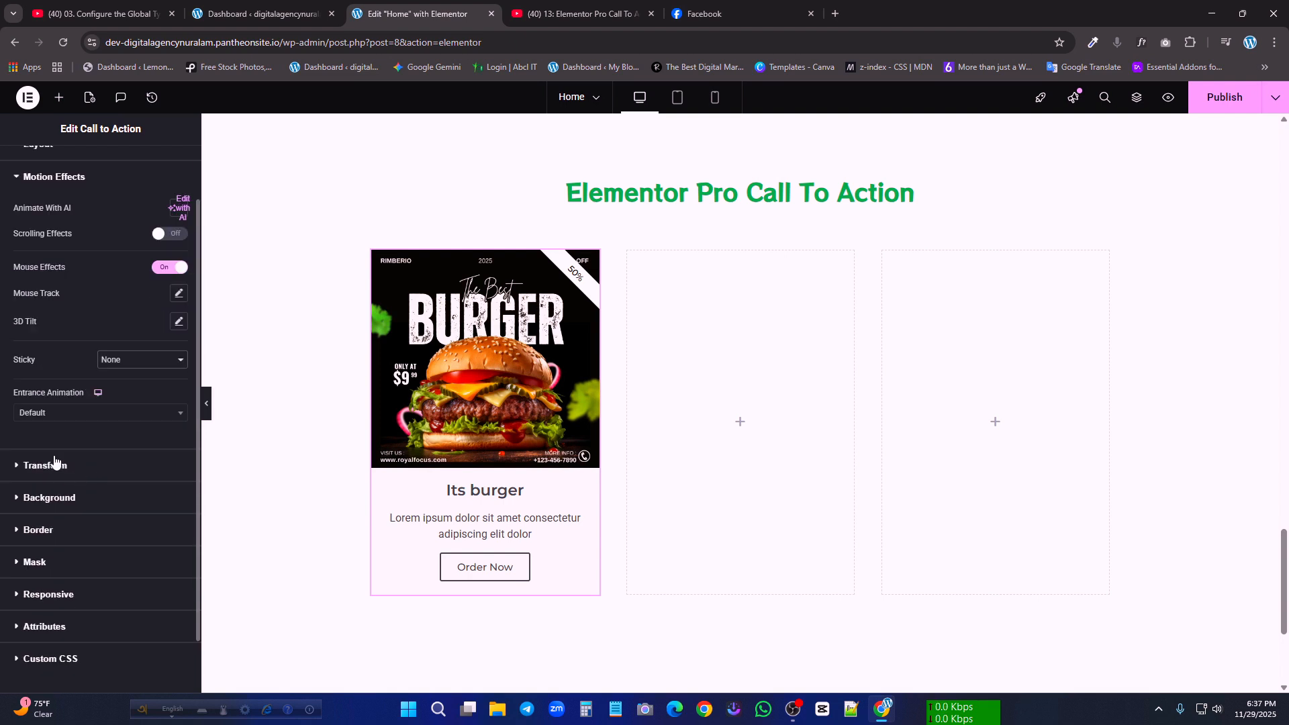
left_click(70, 466)
scroll(163, 418, "down", 2)
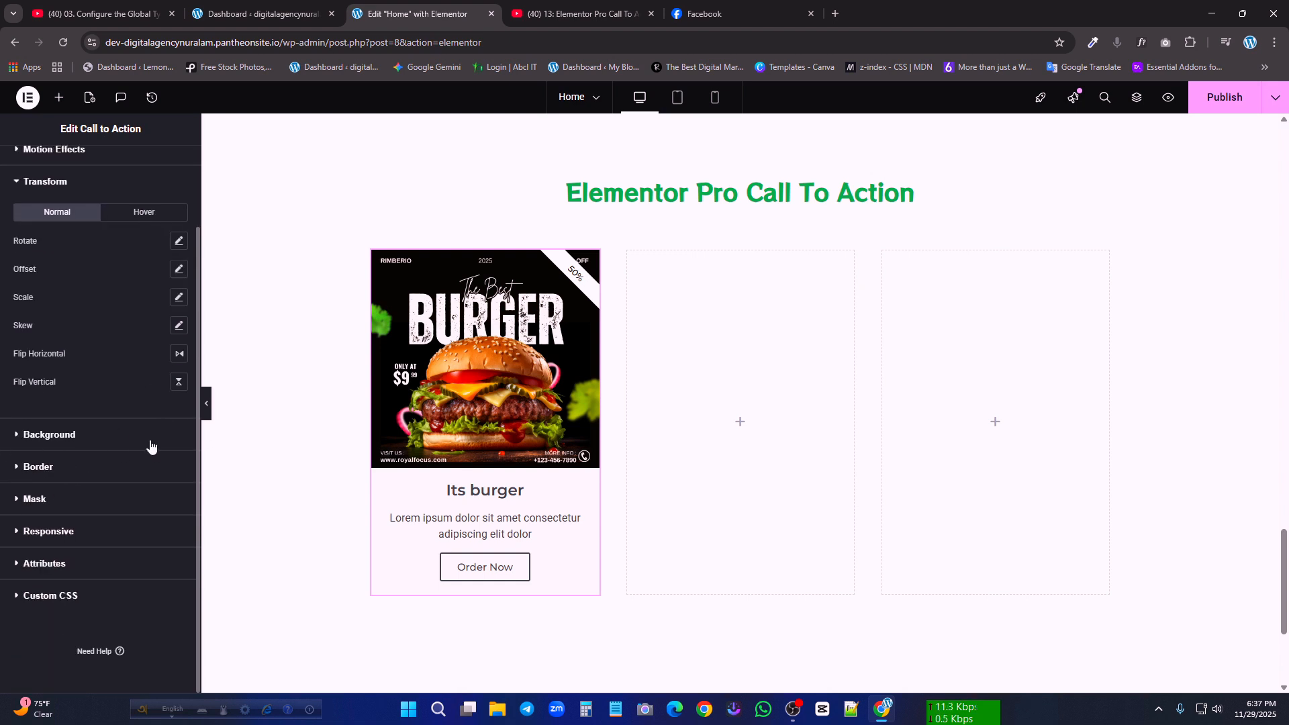
left_click(93, 435)
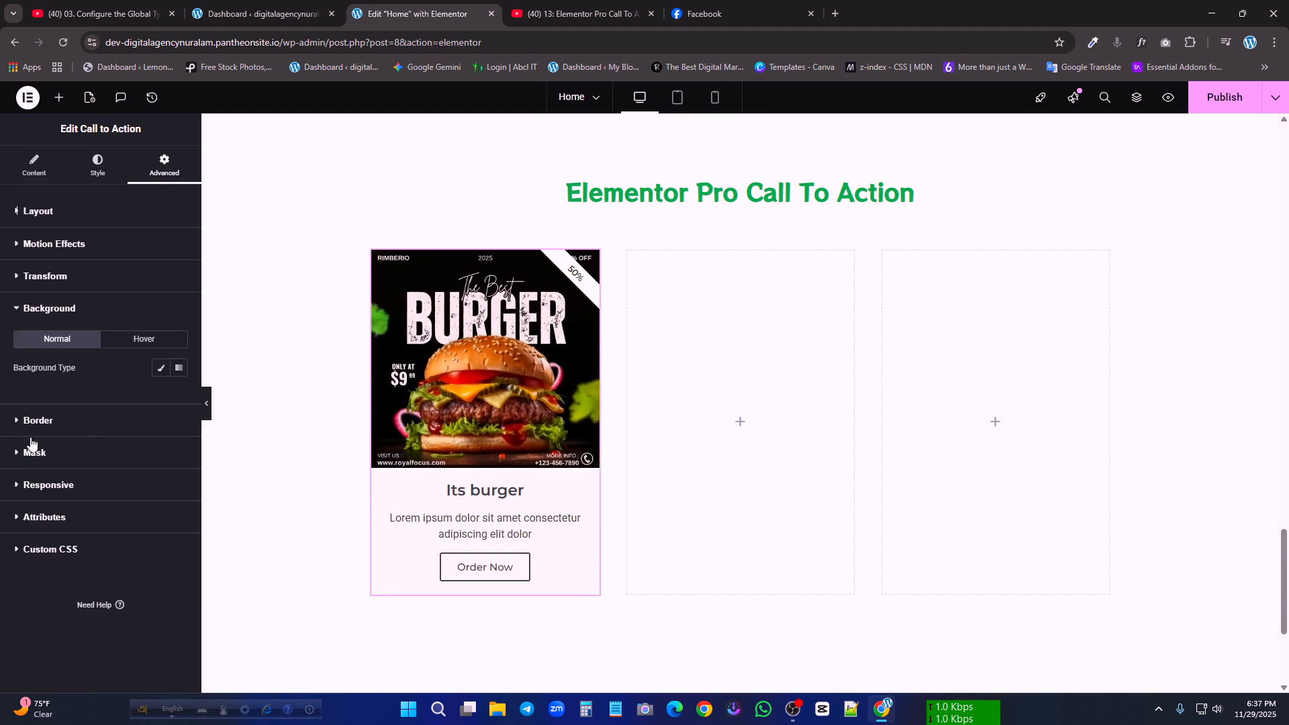
left_click(35, 420)
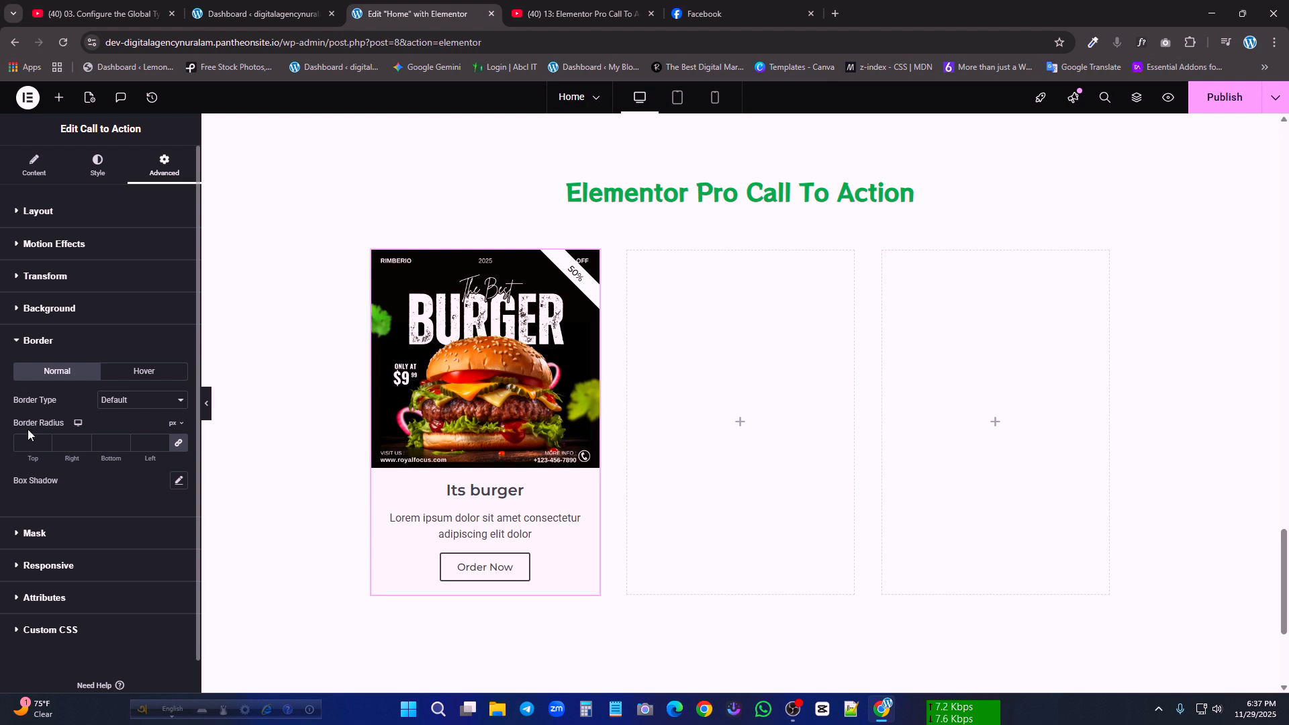
left_click(179, 445)
left_click(162, 440)
left_click(163, 440)
scroll(121, 513, "down", 1)
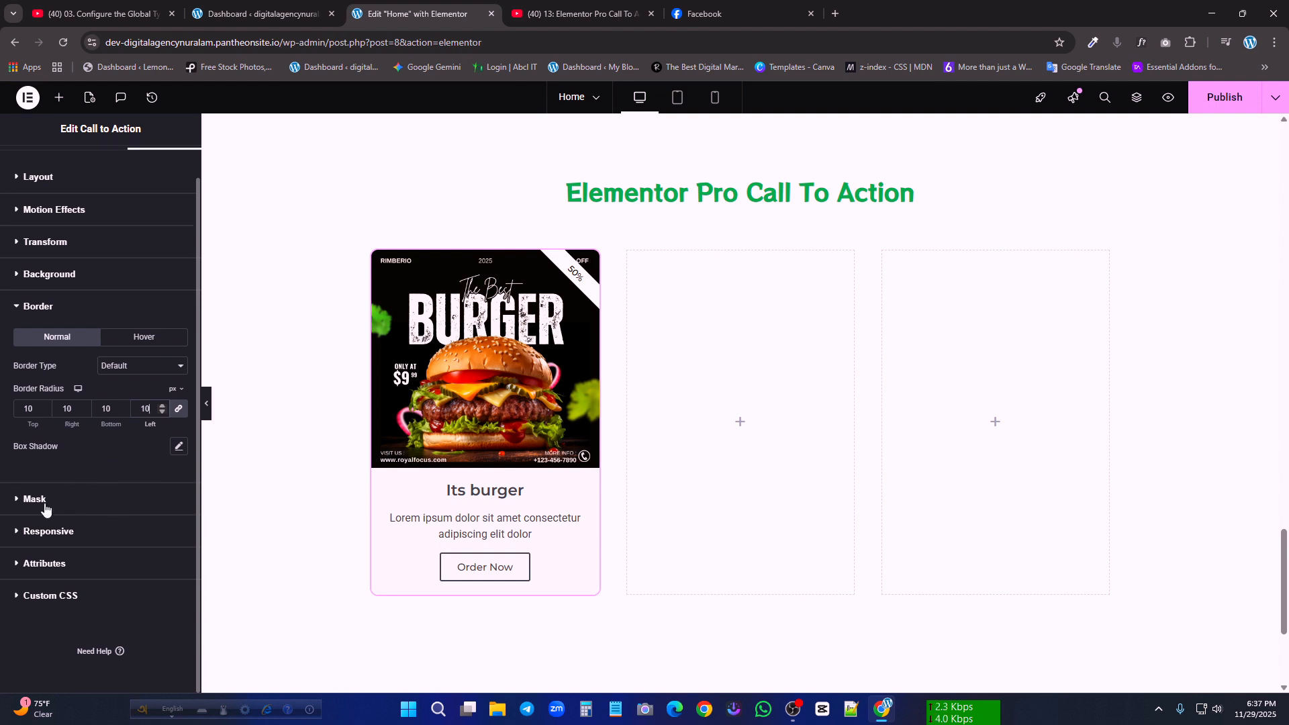
- Look through the Call to Action widget's Layout, Content and Button style settings and open its Hover Effects settings
scroll(88, 553, "up", 1)
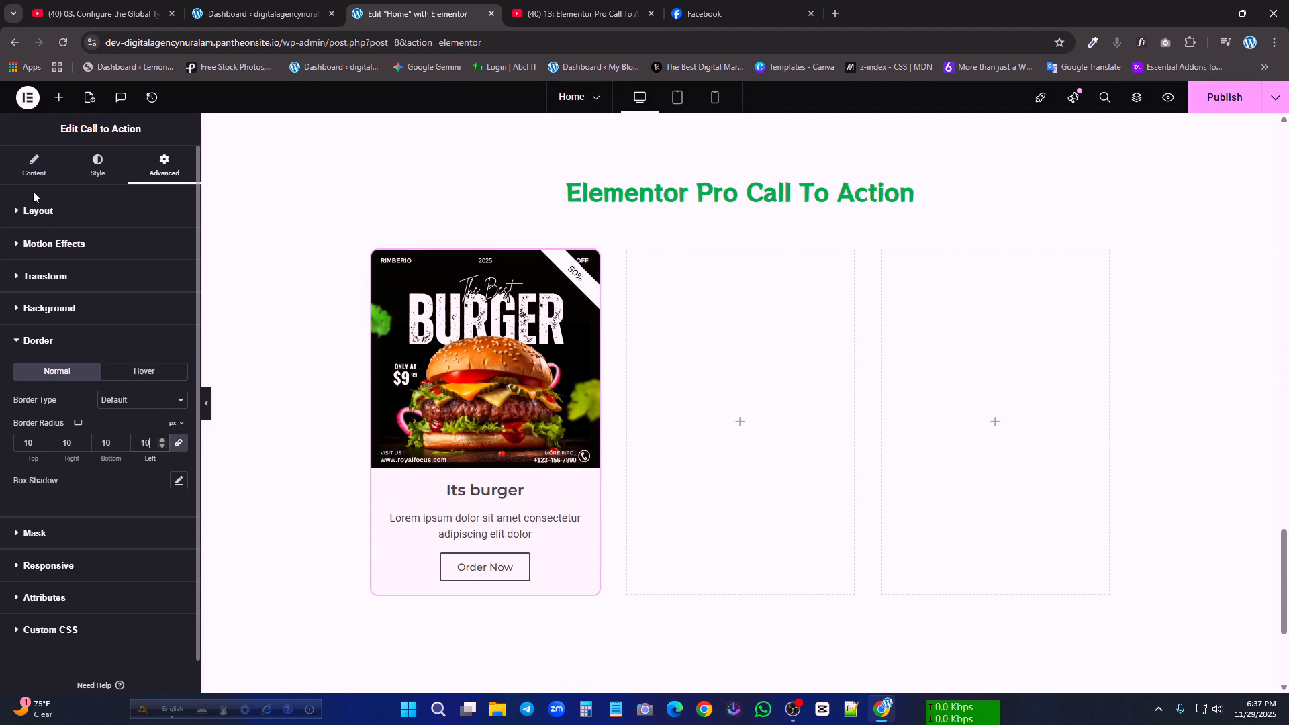
left_click(33, 212)
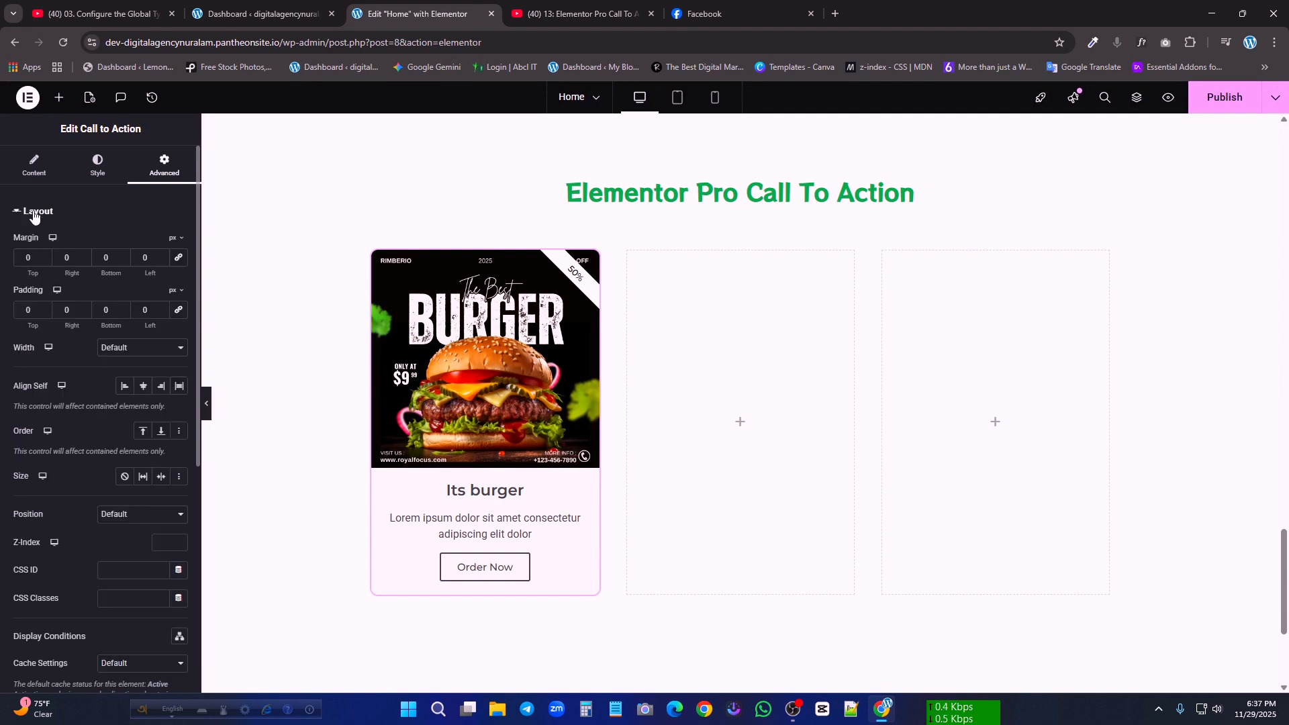
left_click(35, 169)
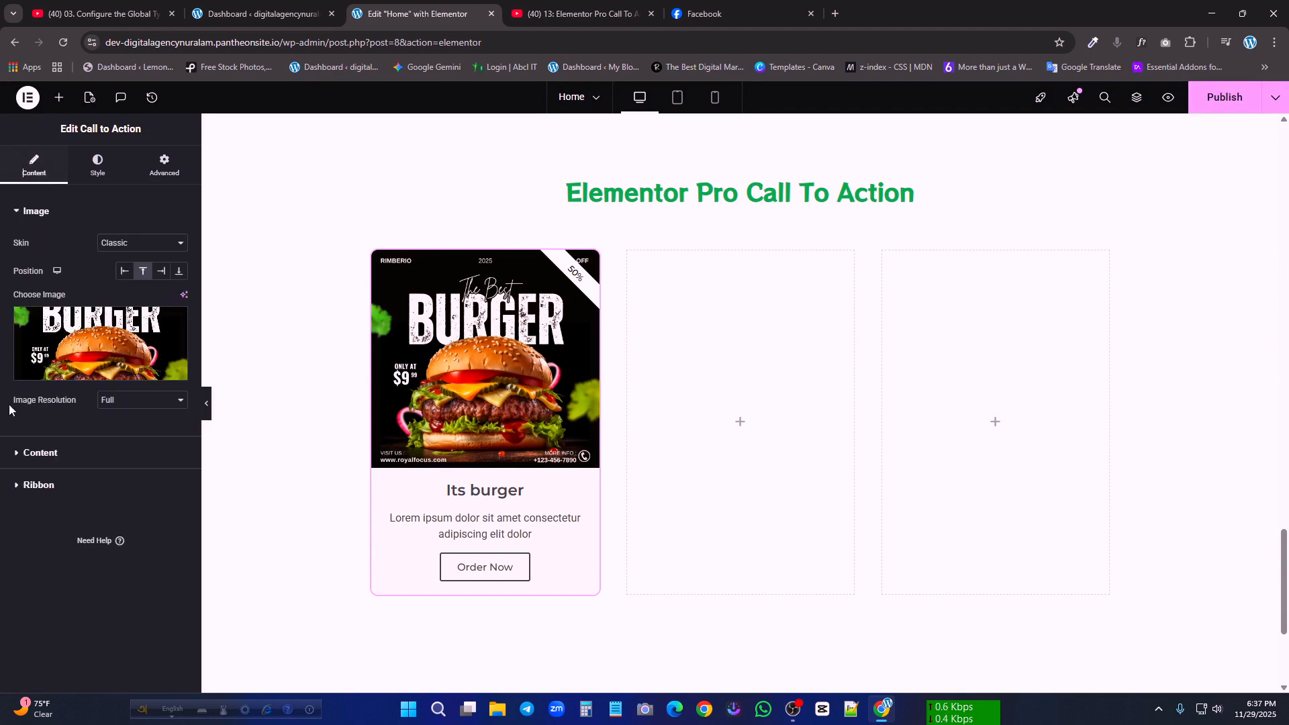
left_click(97, 166)
left_click(51, 506)
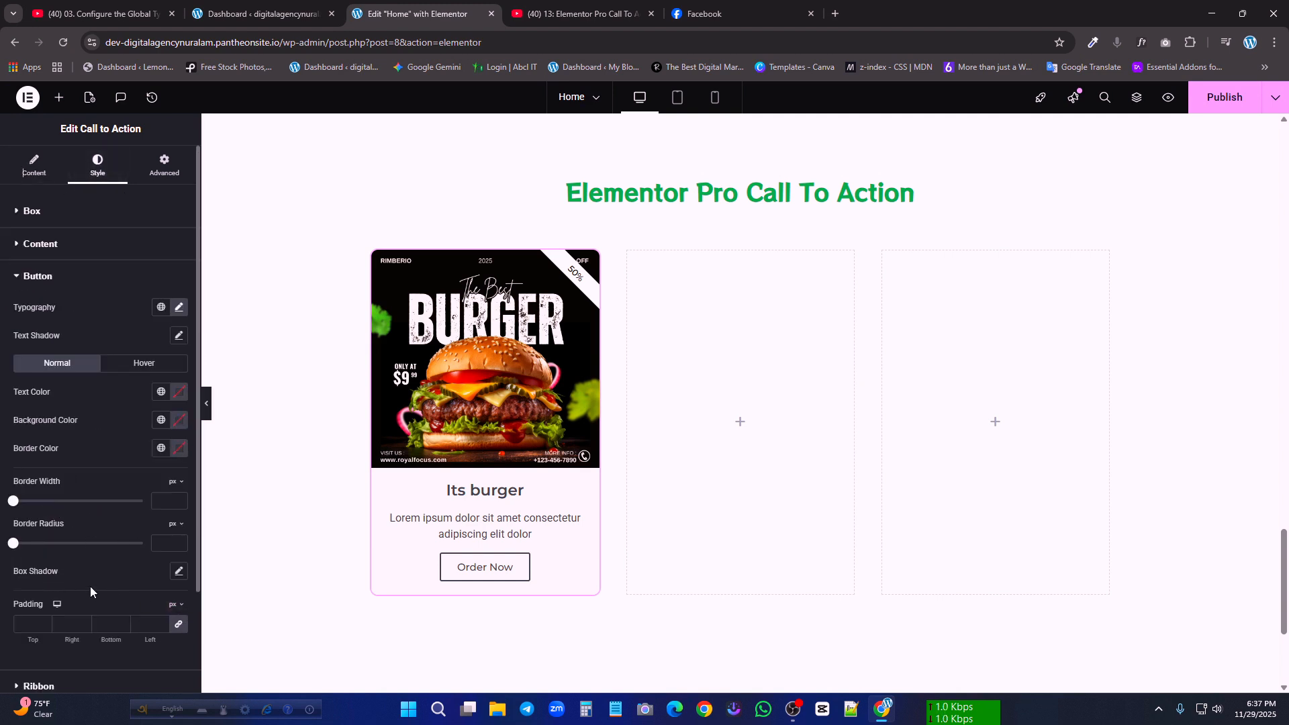
scroll(90, 586, "down", 2)
scroll(90, 586, "up", 1)
scroll(91, 590, "down", 1)
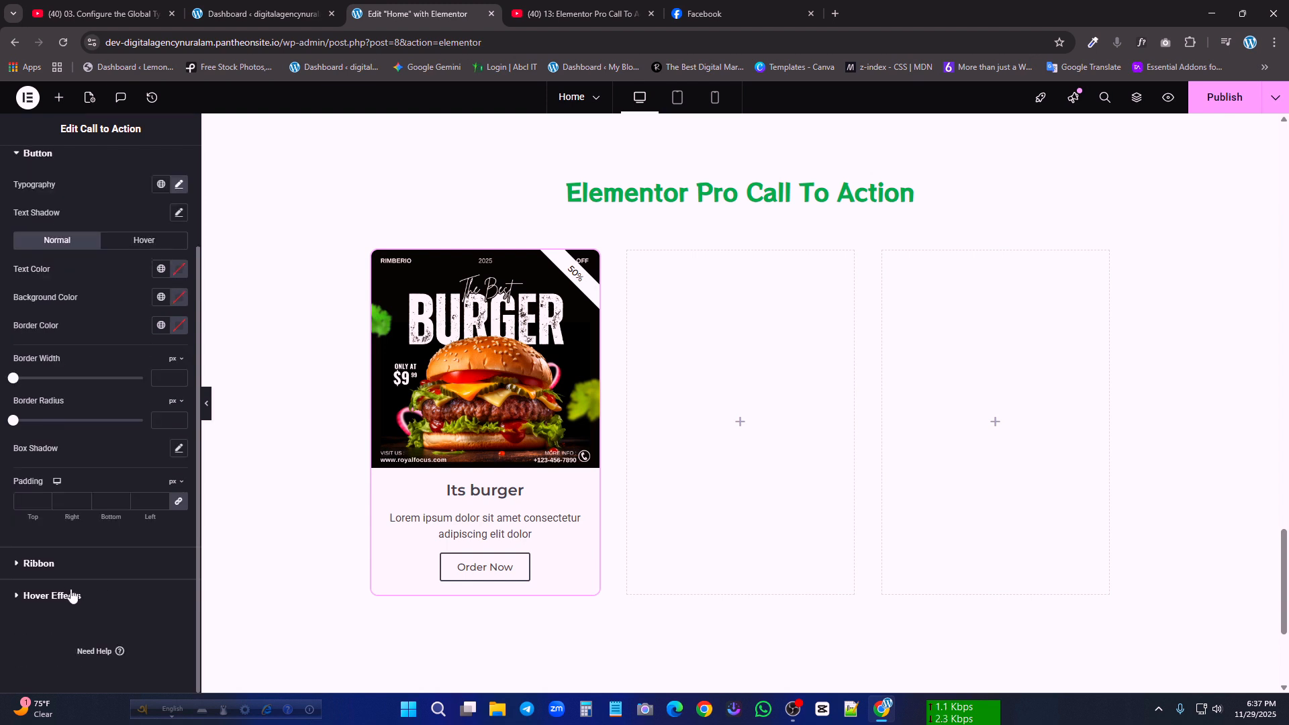
left_click(72, 596)
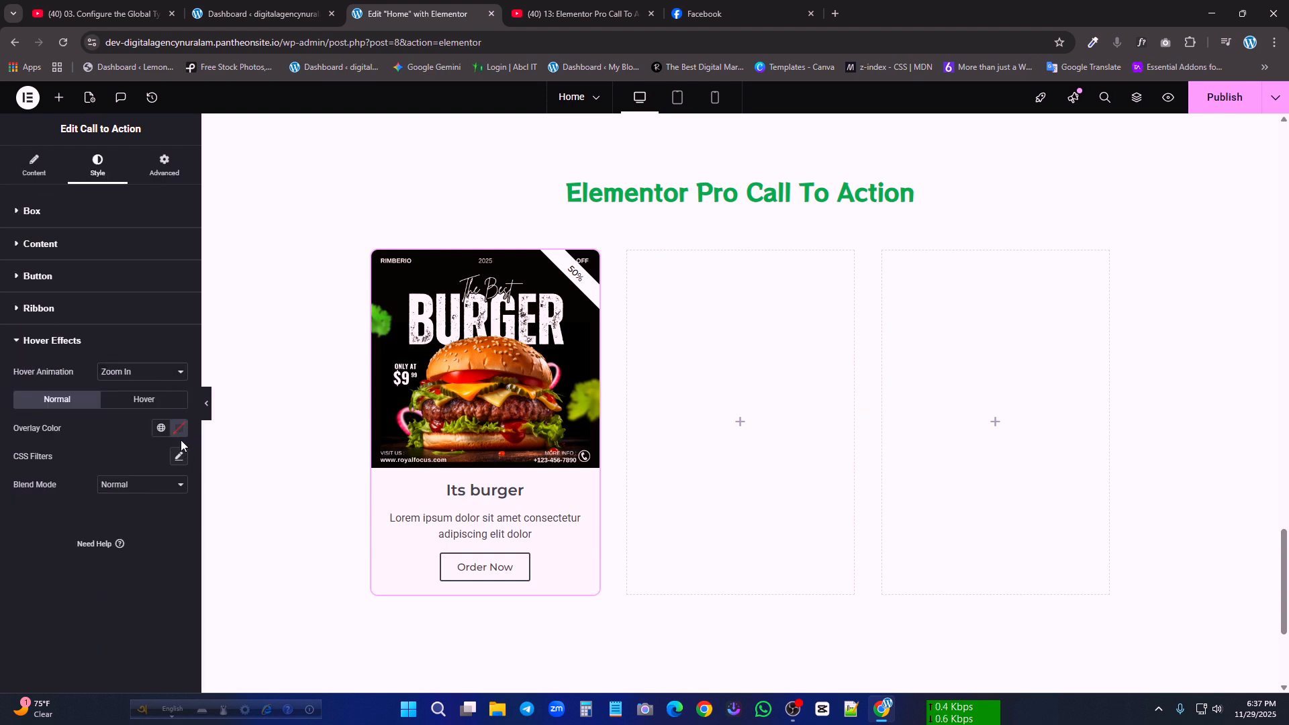
- Try the Zoom Out, Move Left, Move Right and Move Down hover animations on the card
left_click(151, 372)
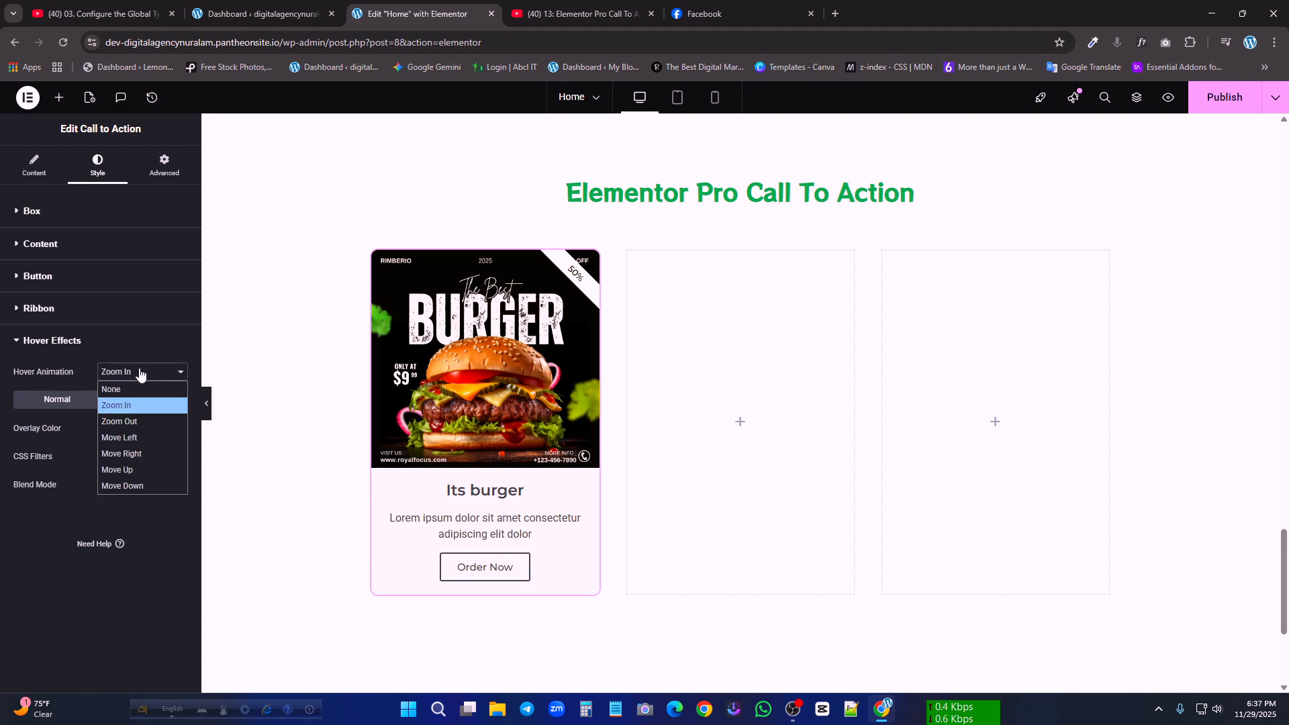
left_click(139, 421)
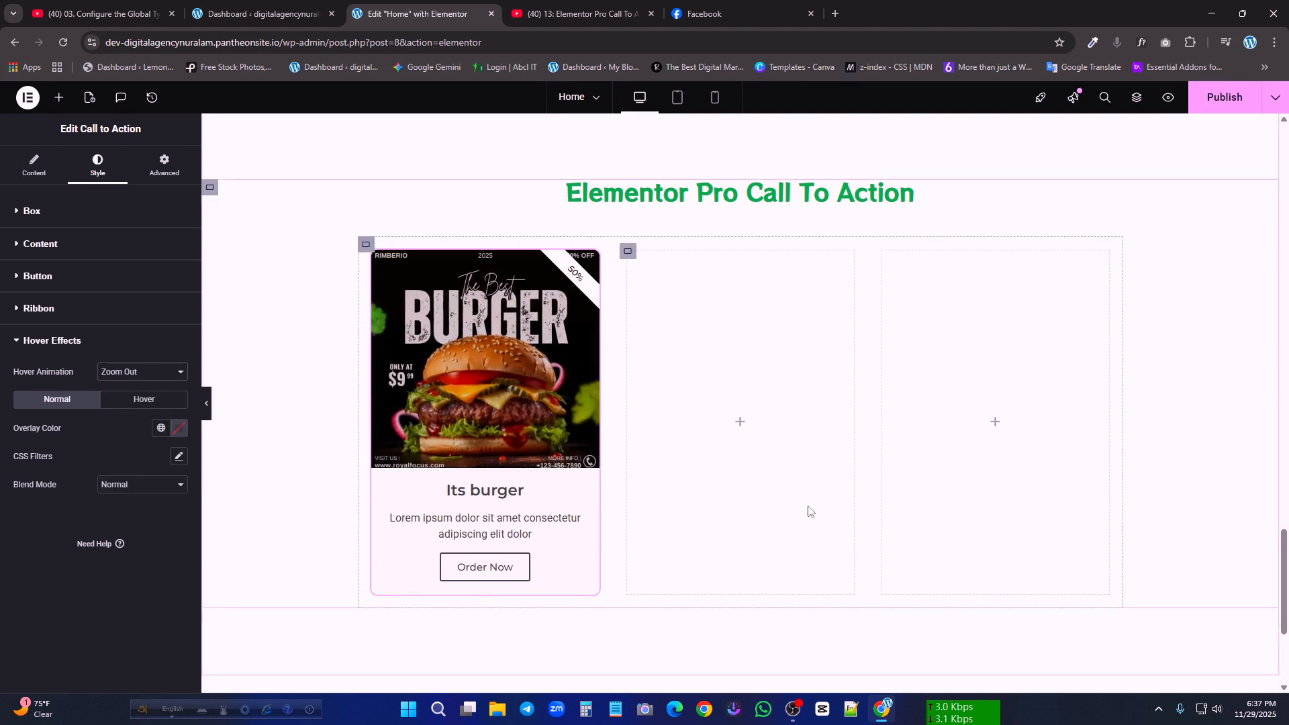
left_click(134, 374)
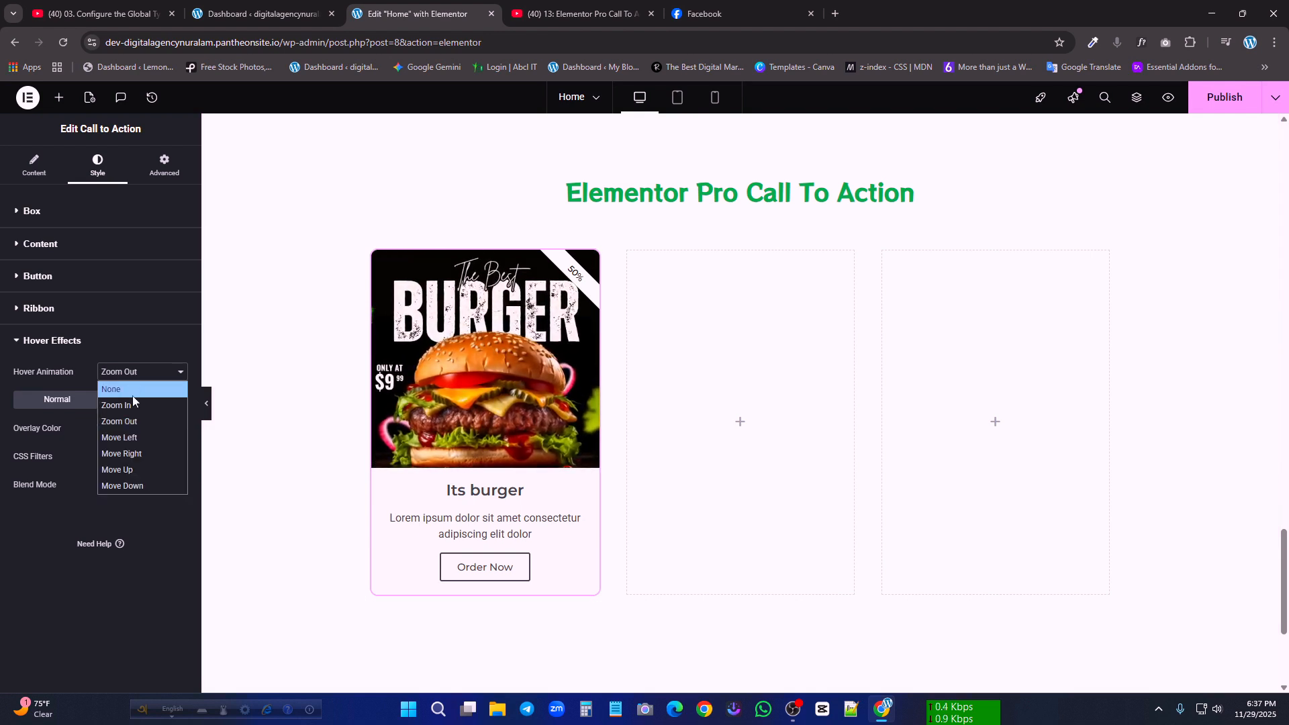
left_click(119, 437)
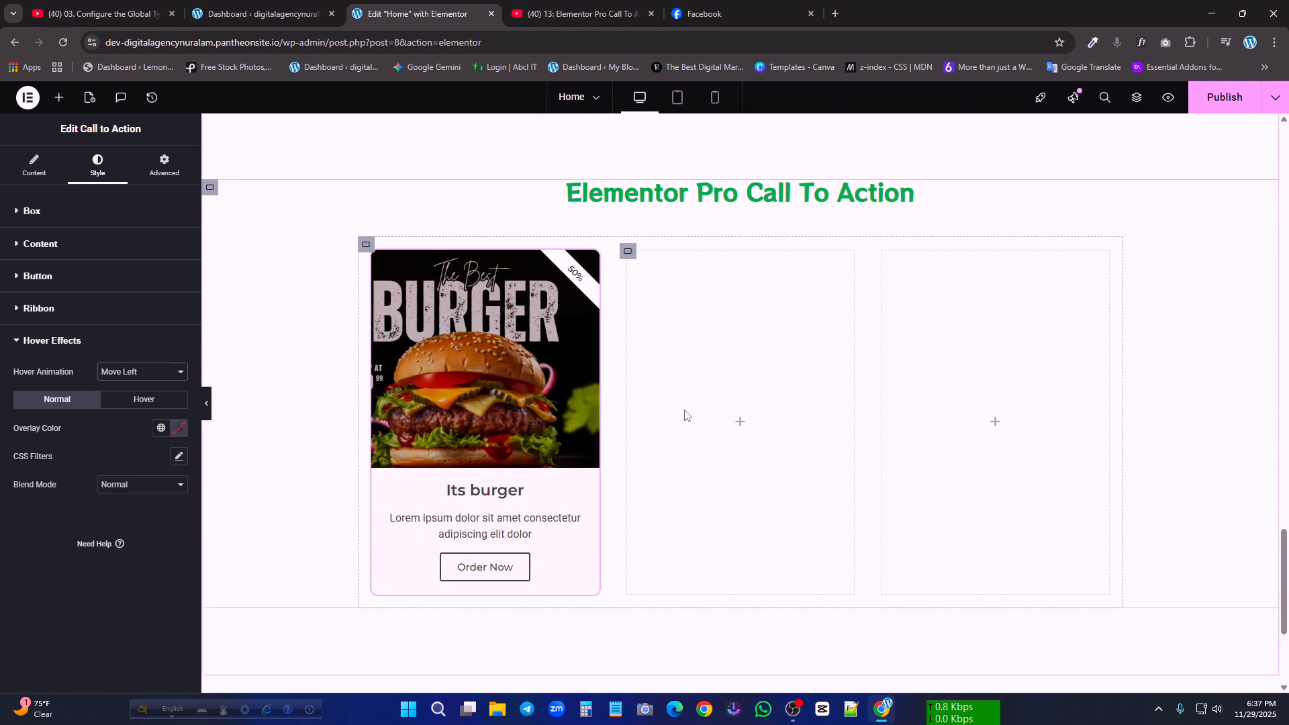
left_click(134, 372)
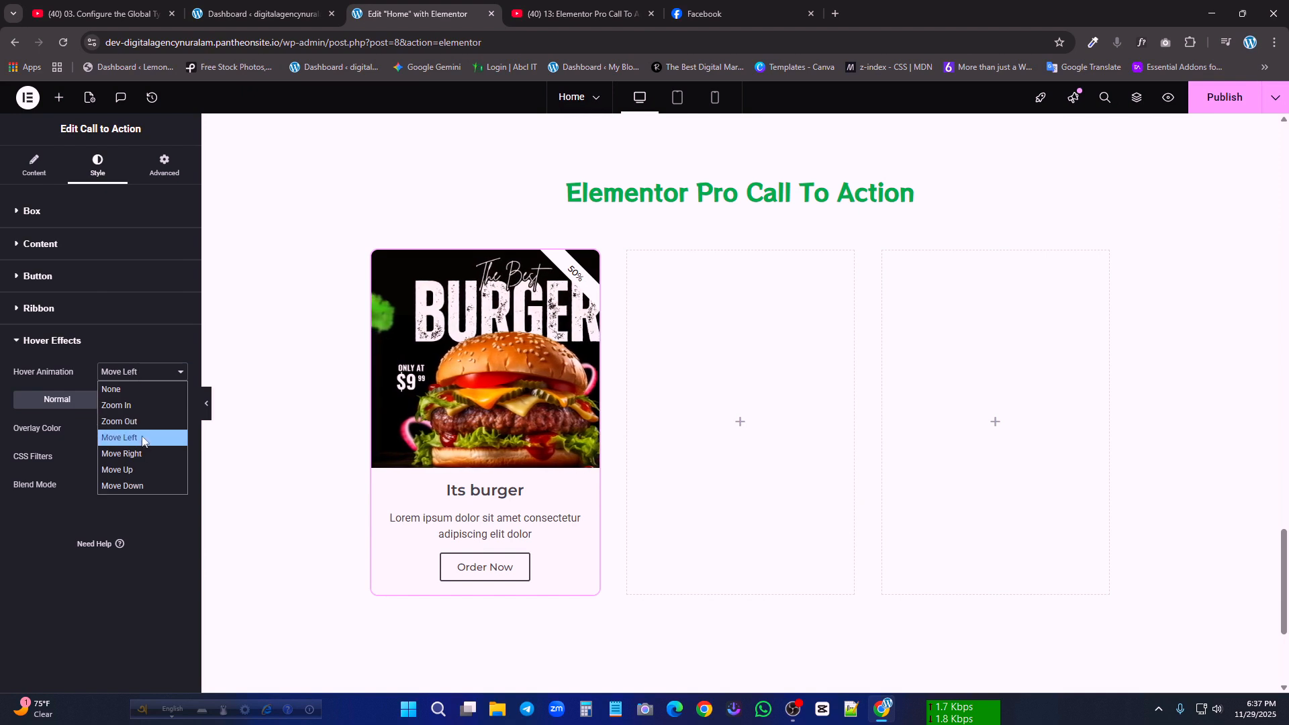
left_click(143, 437)
left_click(125, 373)
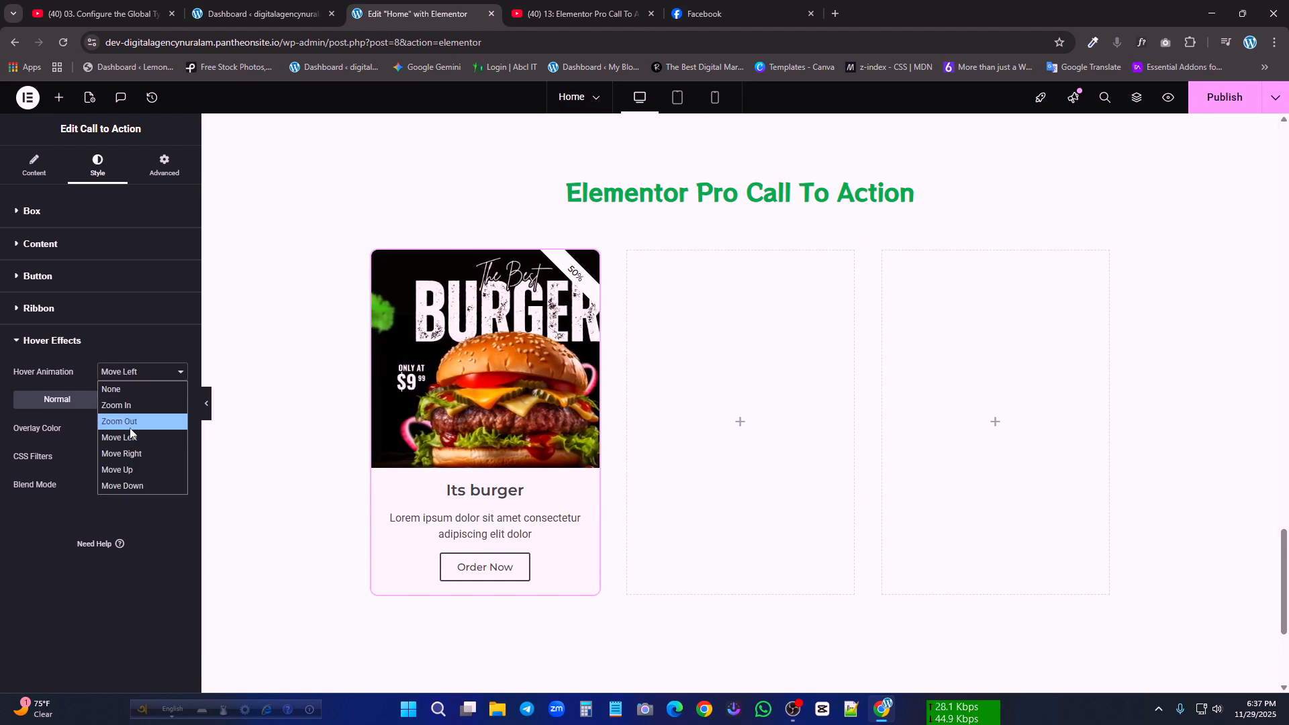
left_click(121, 454)
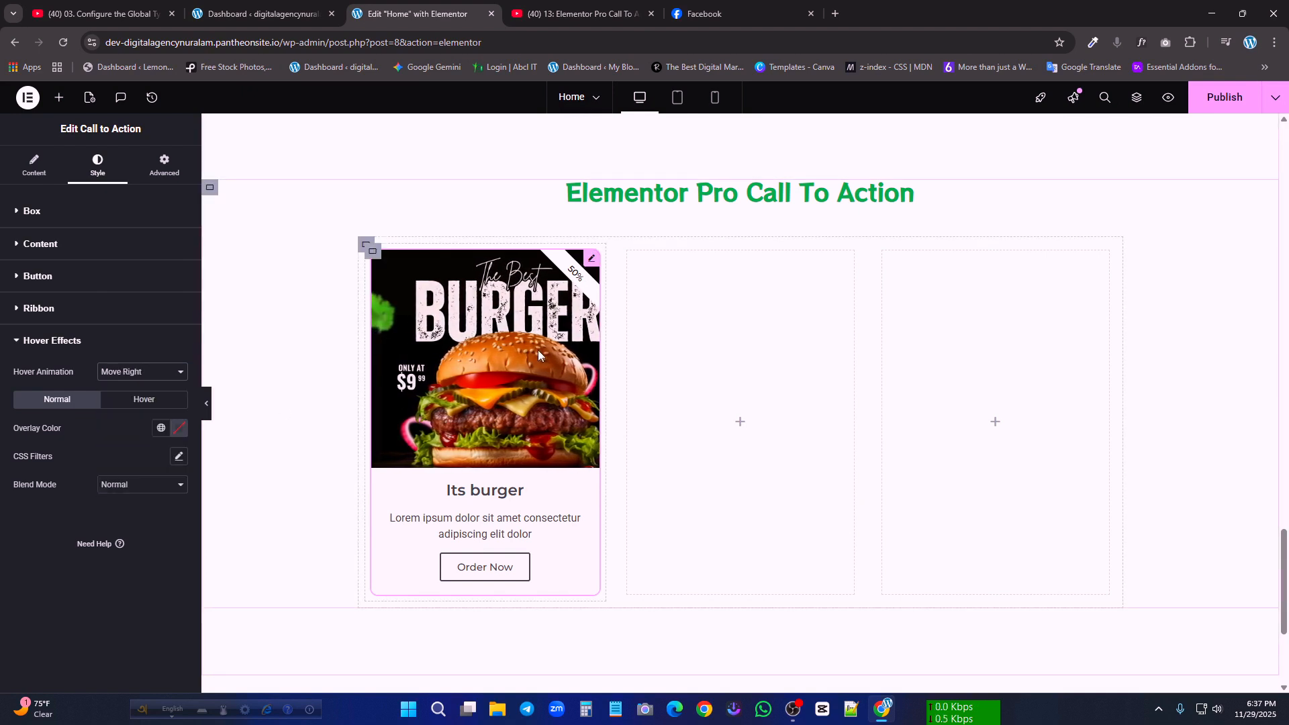
left_click(138, 373)
left_click(140, 488)
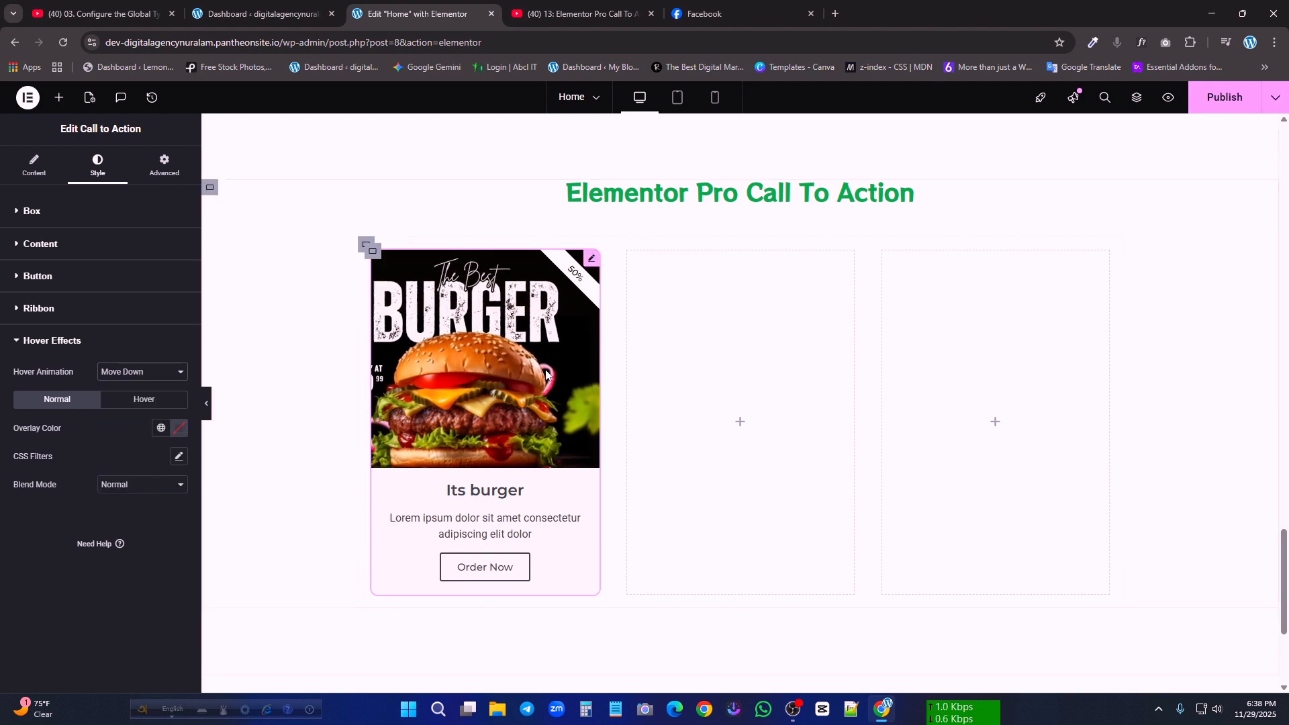
- Set the card's hover animation to Move Right and view its hover-state and Box style settings
left_click(131, 374)
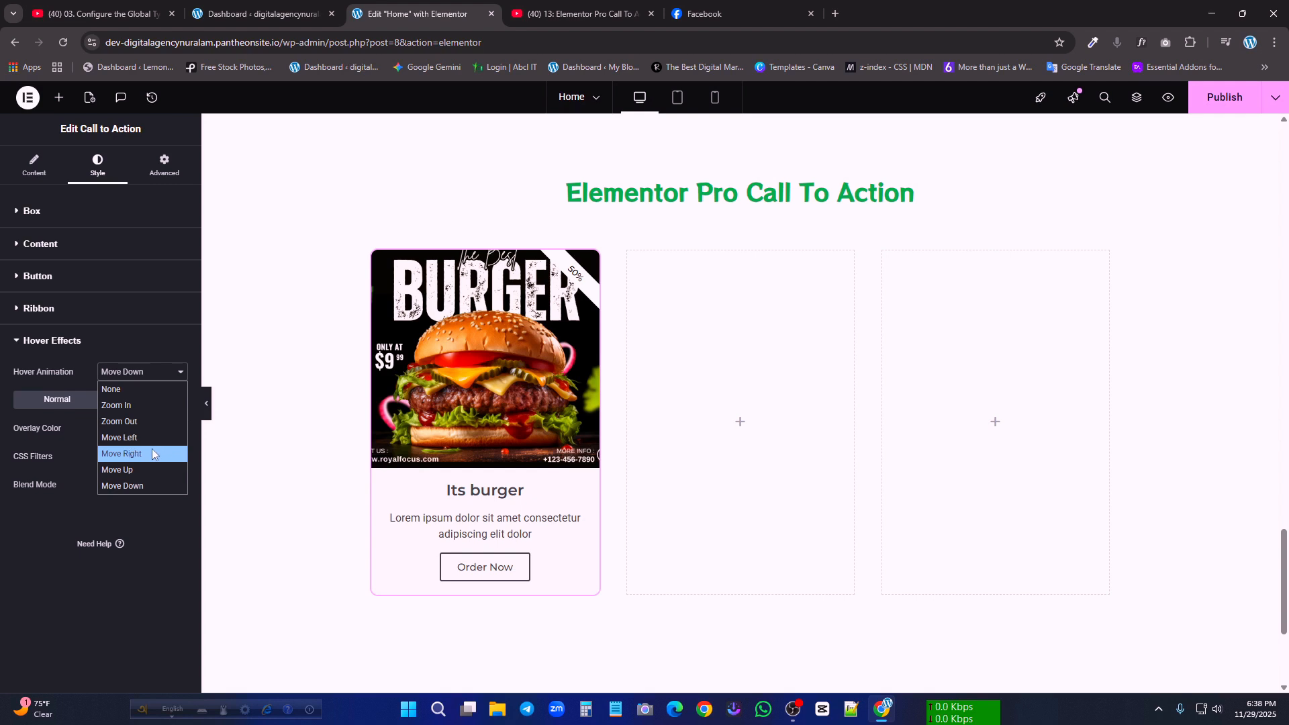
left_click(151, 454)
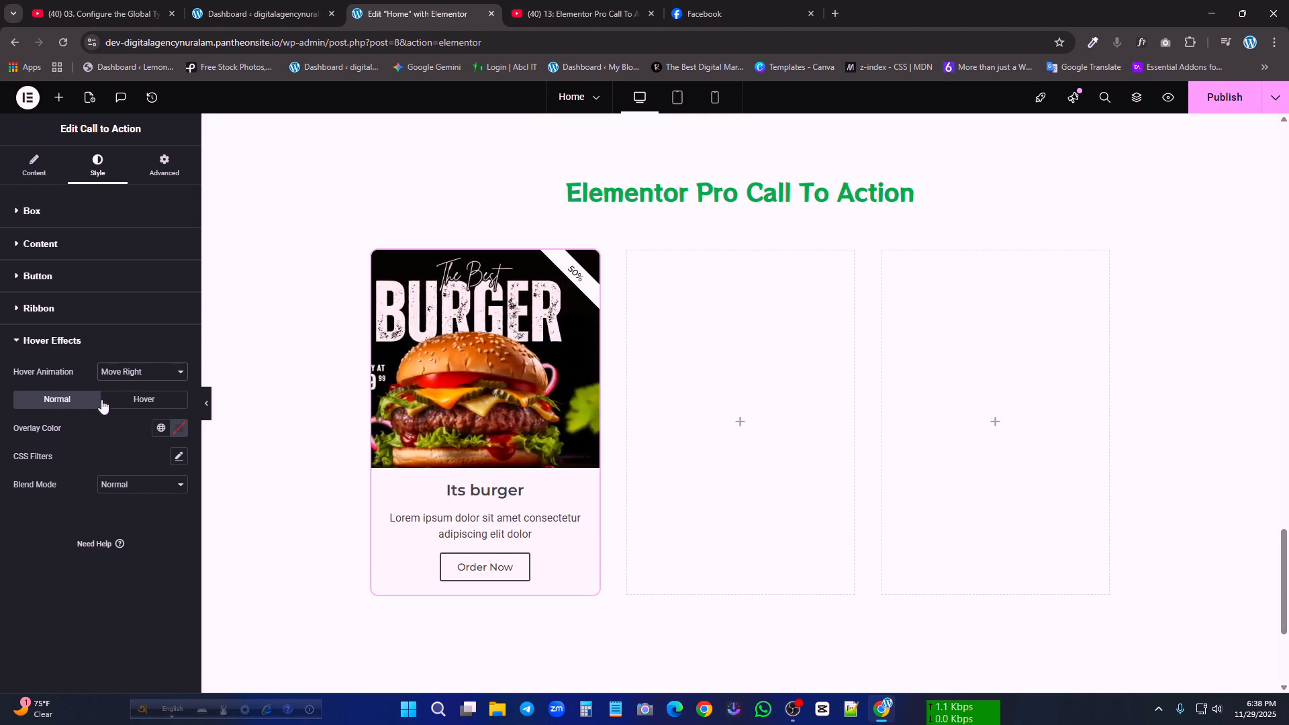
left_click(138, 401)
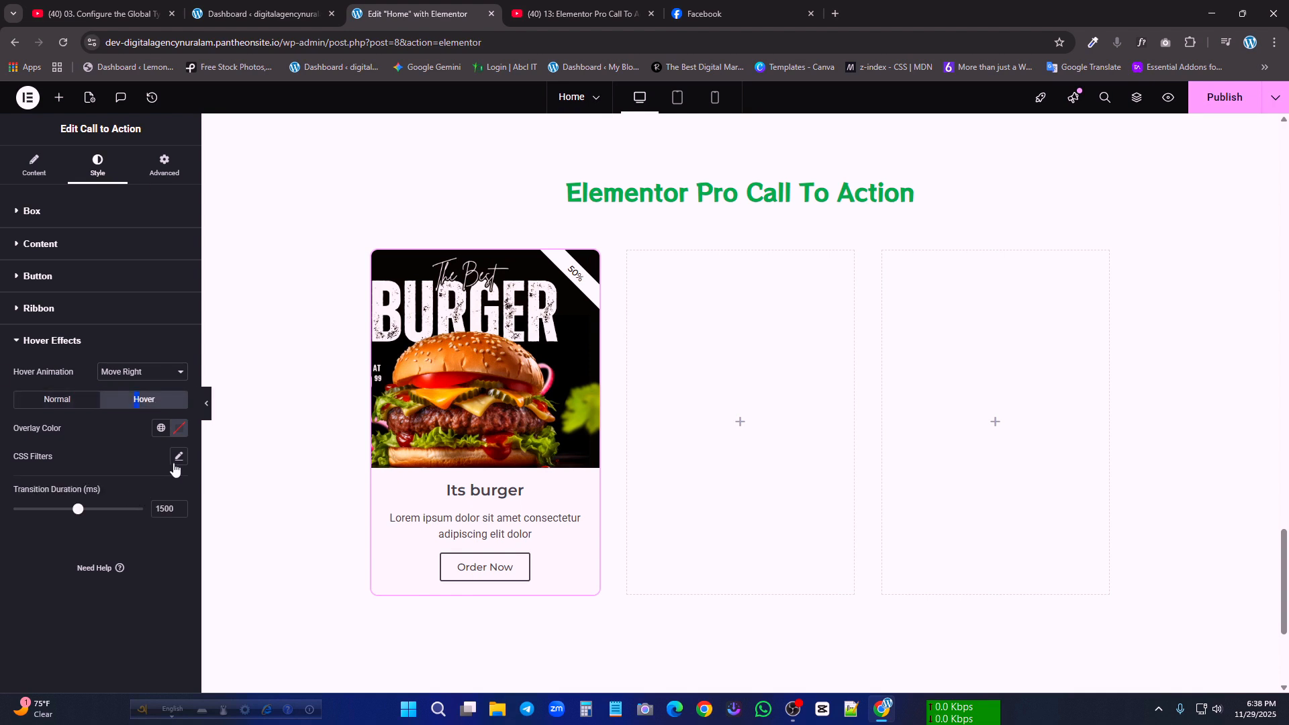
left_click(64, 401)
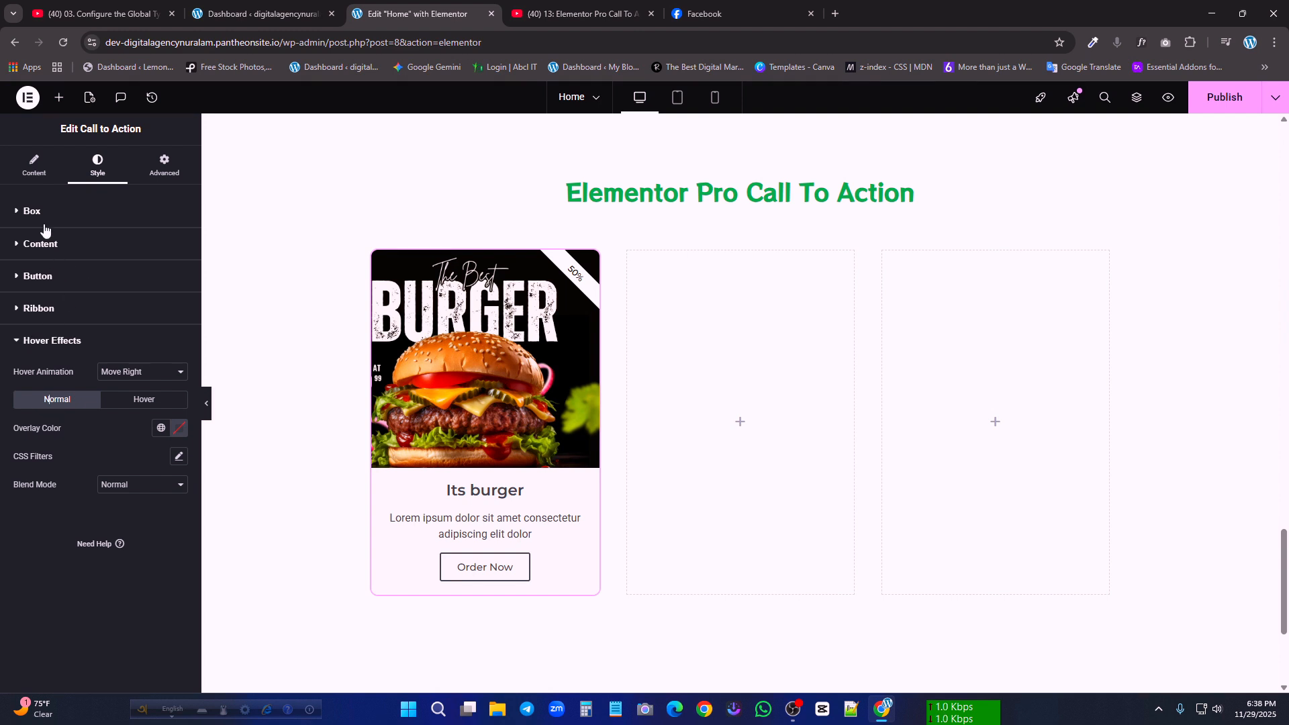
left_click(25, 211)
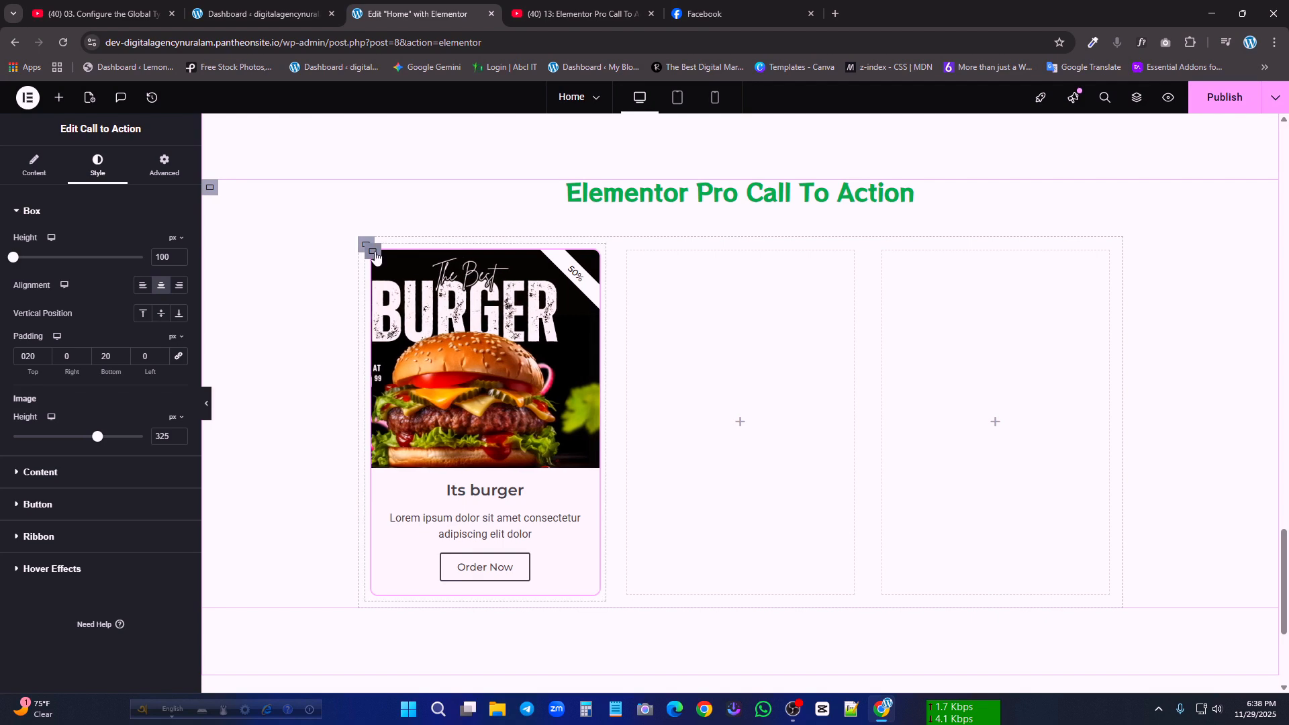
- Duplicate the container with the burger card twice to make three identical cards
left_click(374, 252)
right_click(374, 253)
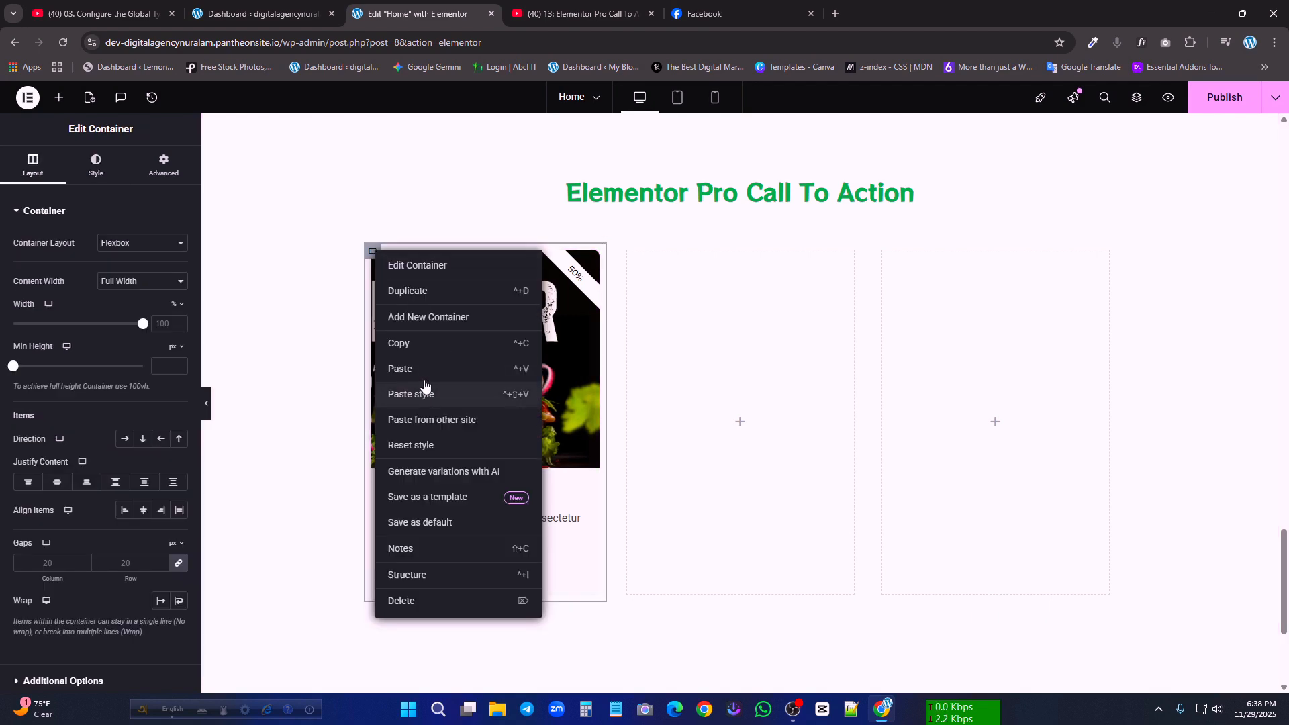
left_click(410, 291)
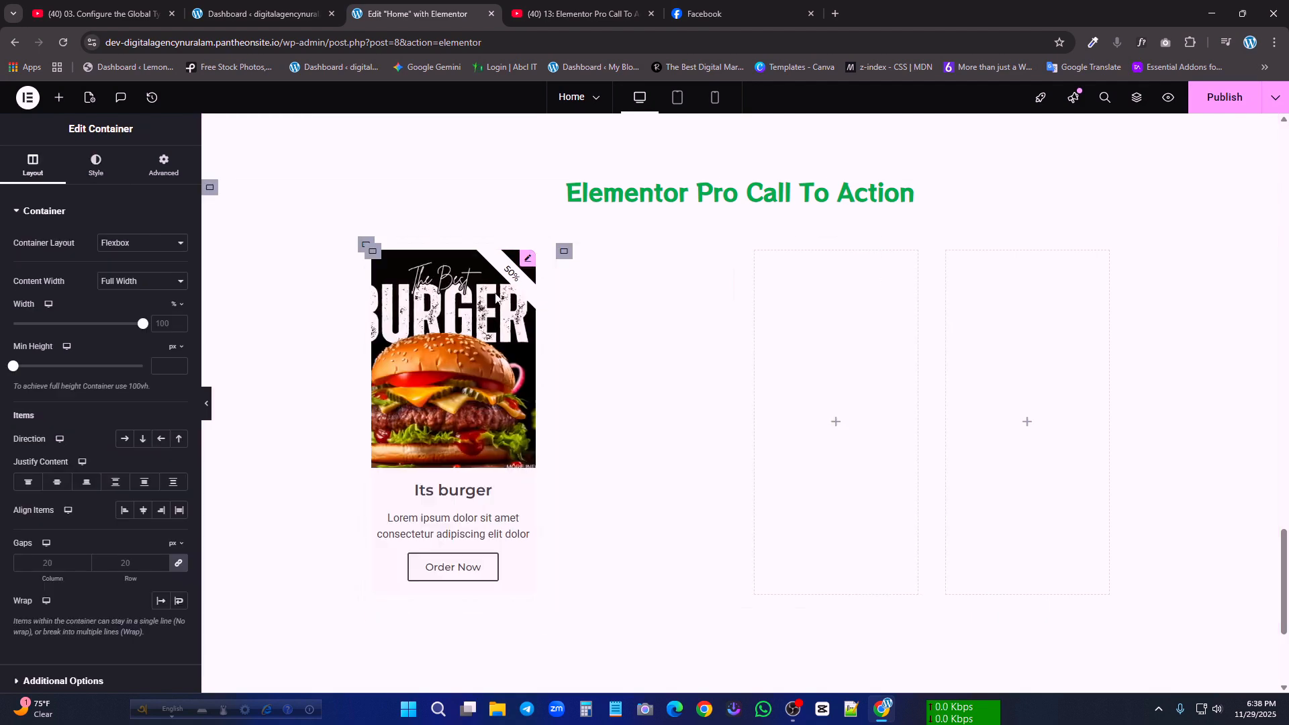
right_click(564, 254)
left_click(598, 293)
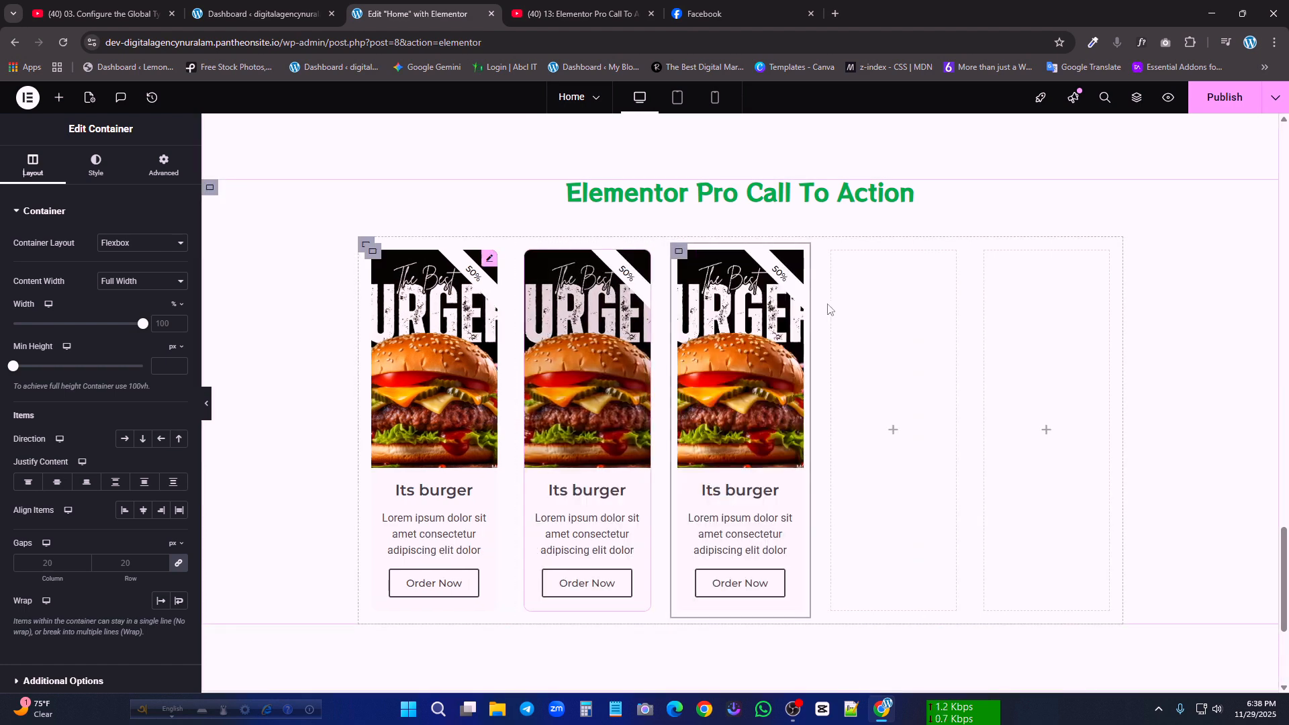
- Delete the two empty containers beside the three burger cards
right_click(835, 261)
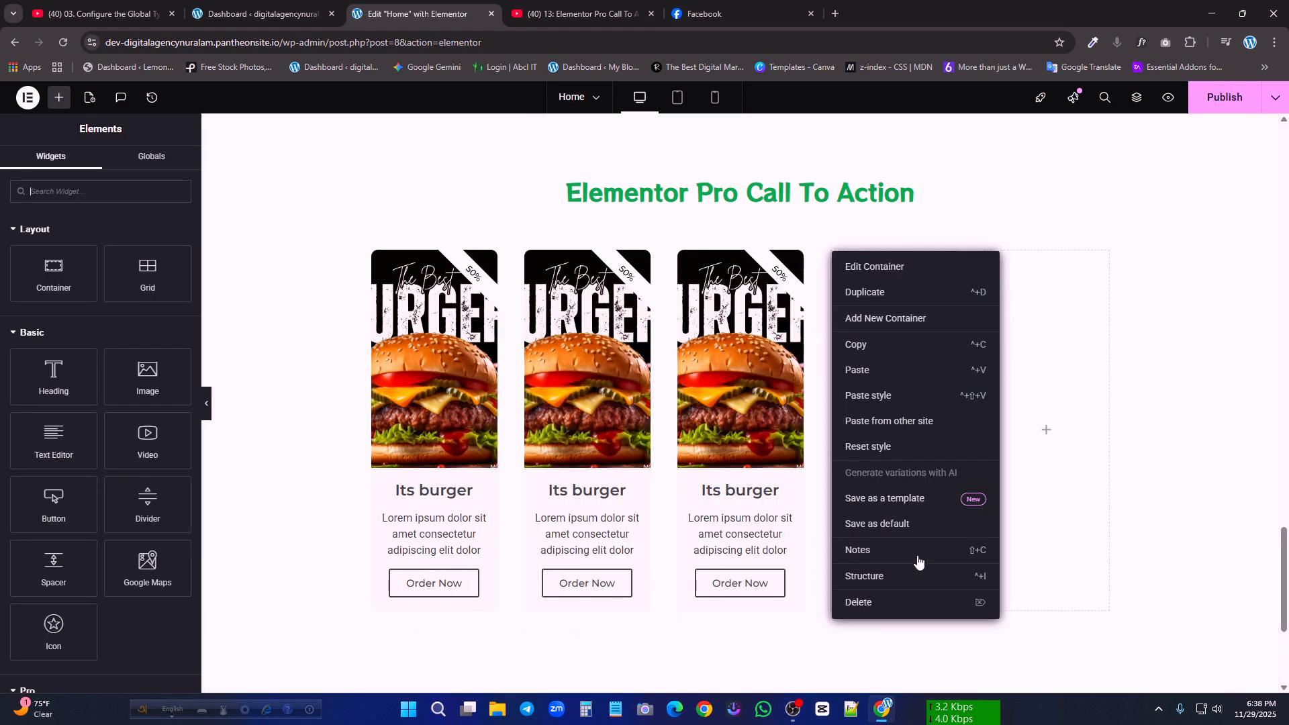
left_click(857, 600)
right_click(948, 250)
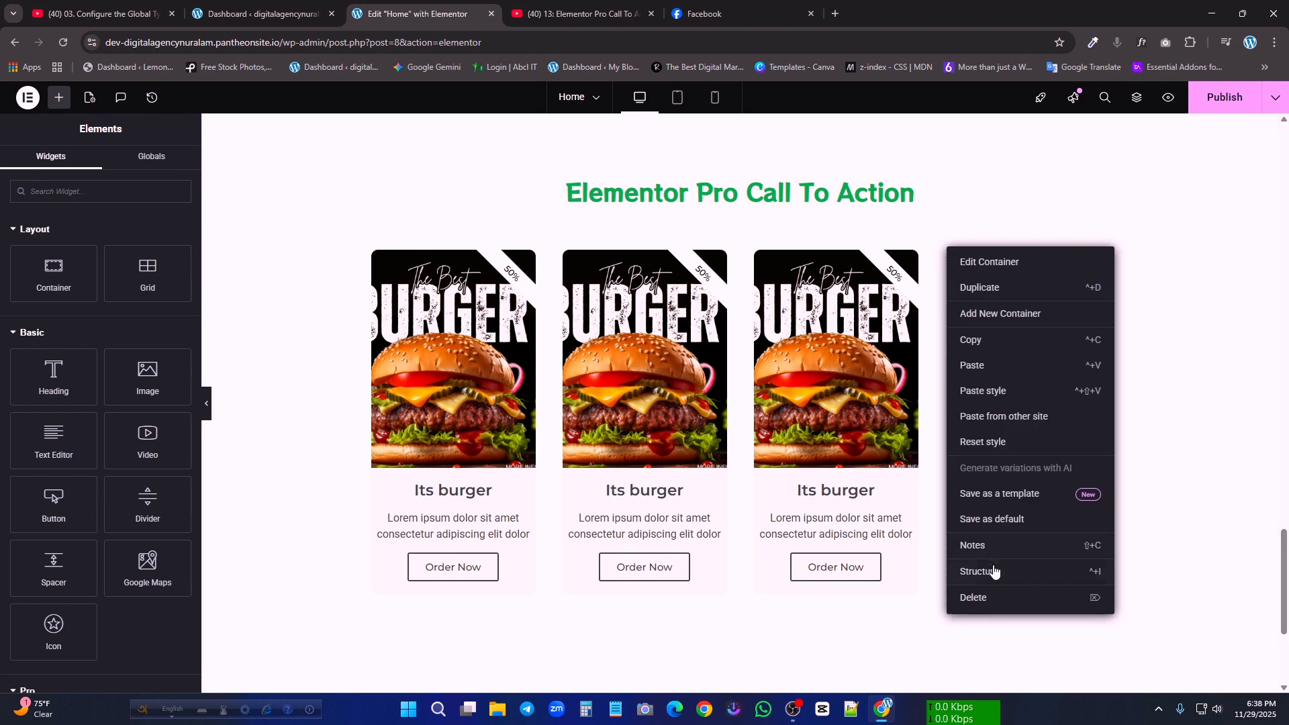
left_click(985, 595)
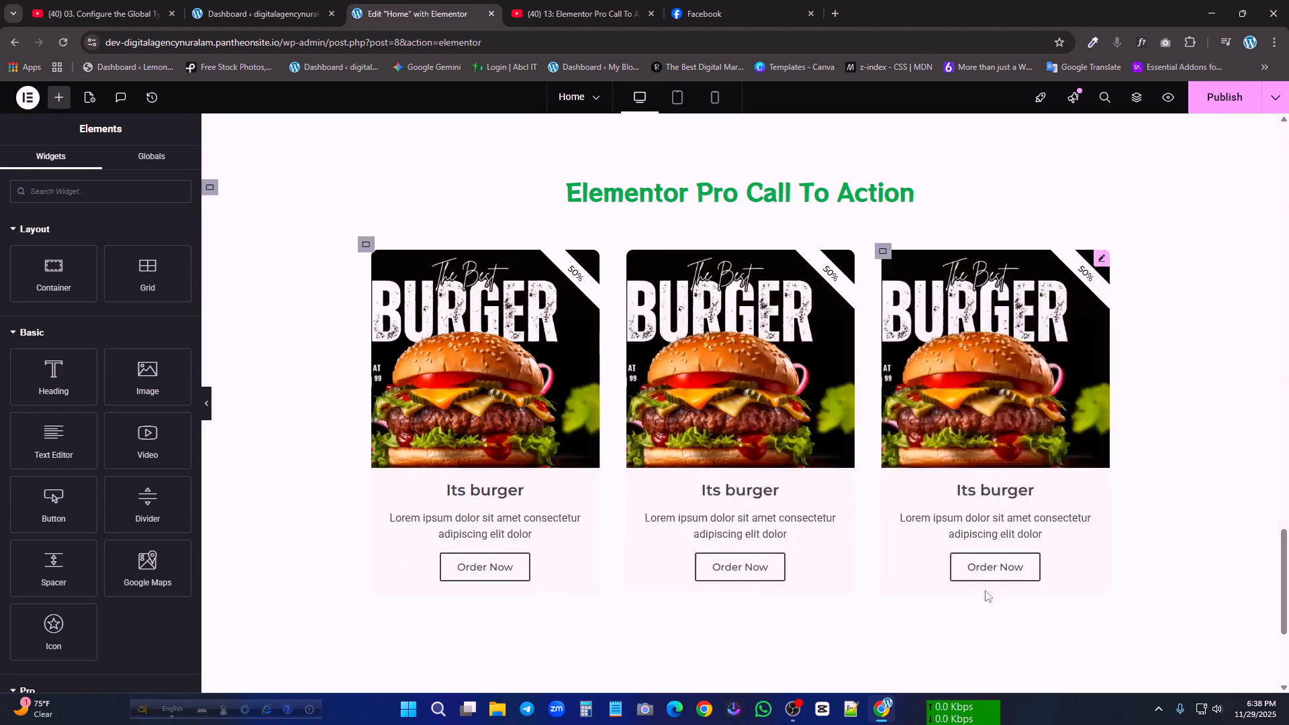
- Set the padding of the row container and of the first burger card's container to 0 px on all sides
left_click(366, 245)
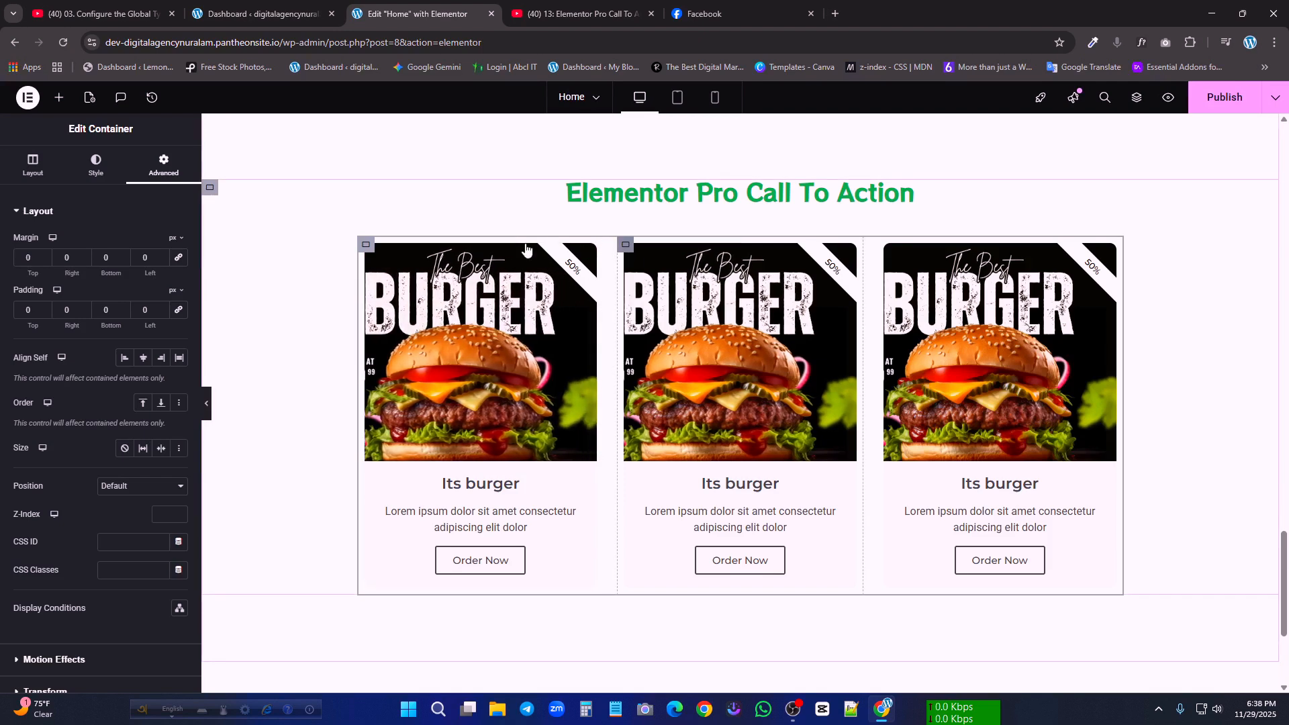
left_click(627, 245)
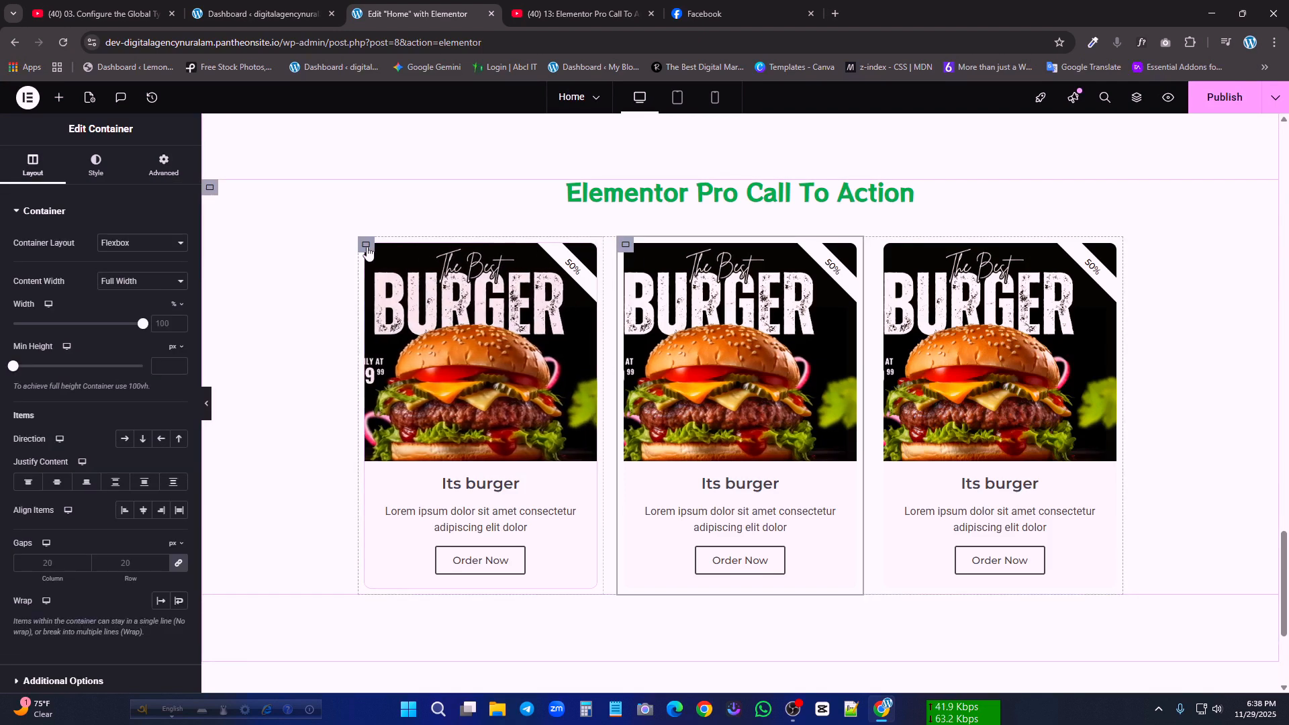
left_click(163, 164)
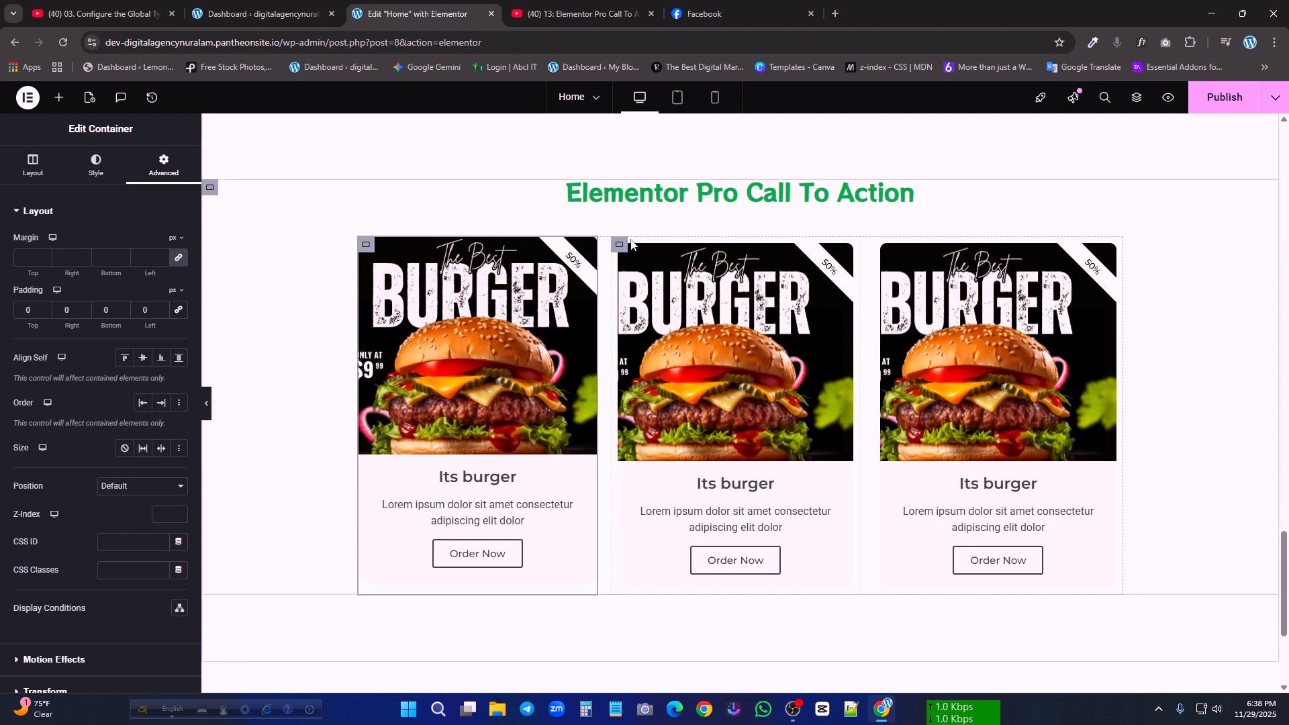
- Set the padding of the middle and third burger cards' containers to 0 px on all sides
left_click(619, 245)
left_click(163, 164)
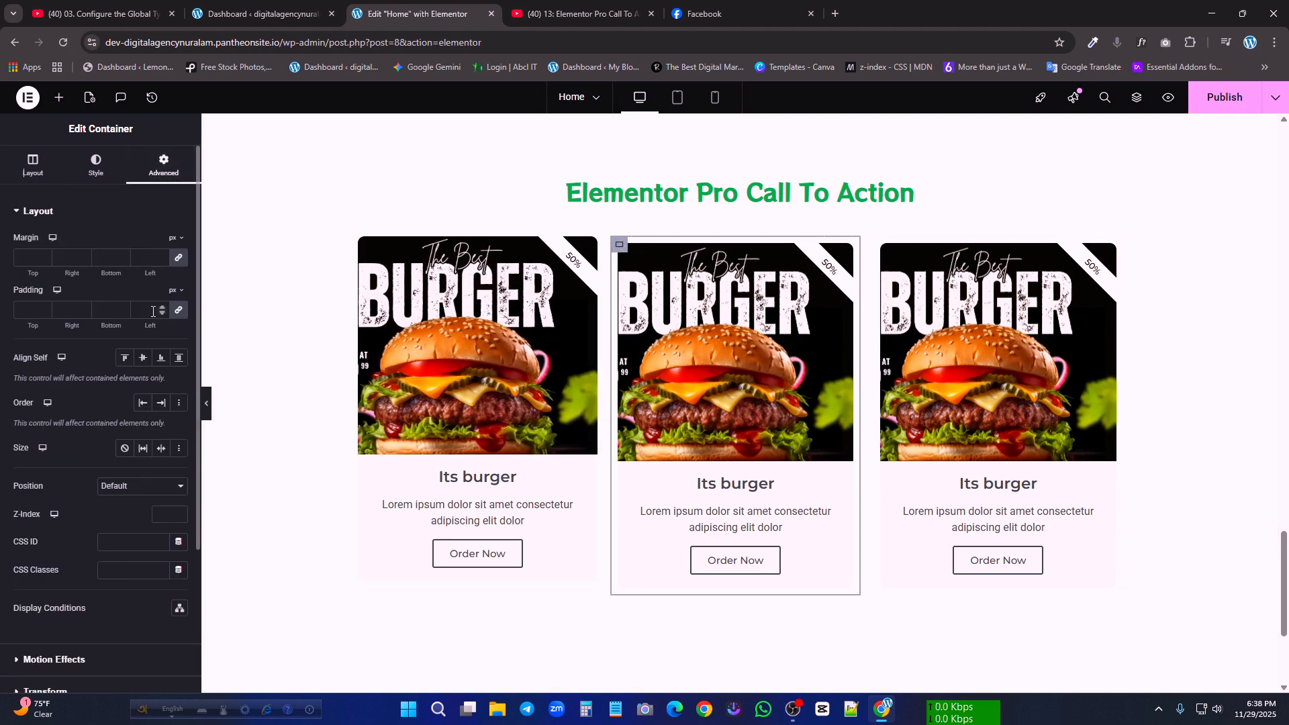
left_click(178, 309)
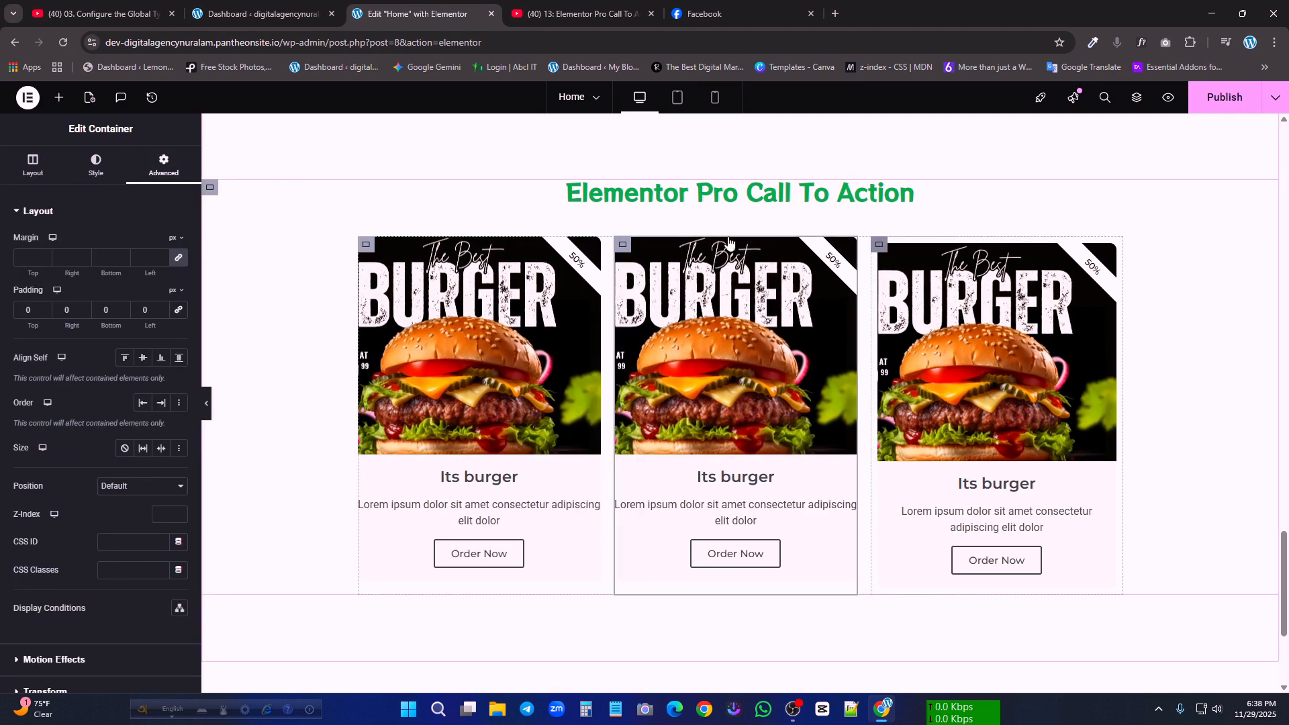
left_click(879, 244)
left_click(163, 165)
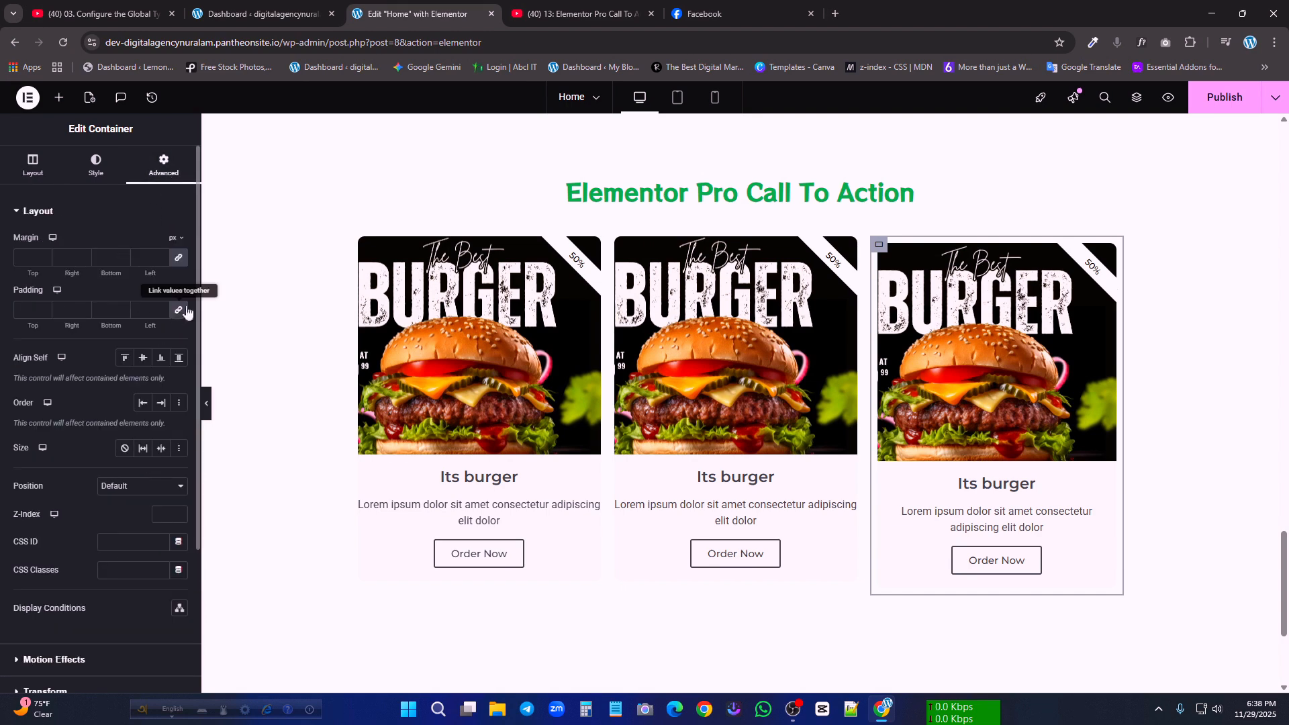
left_click(181, 310)
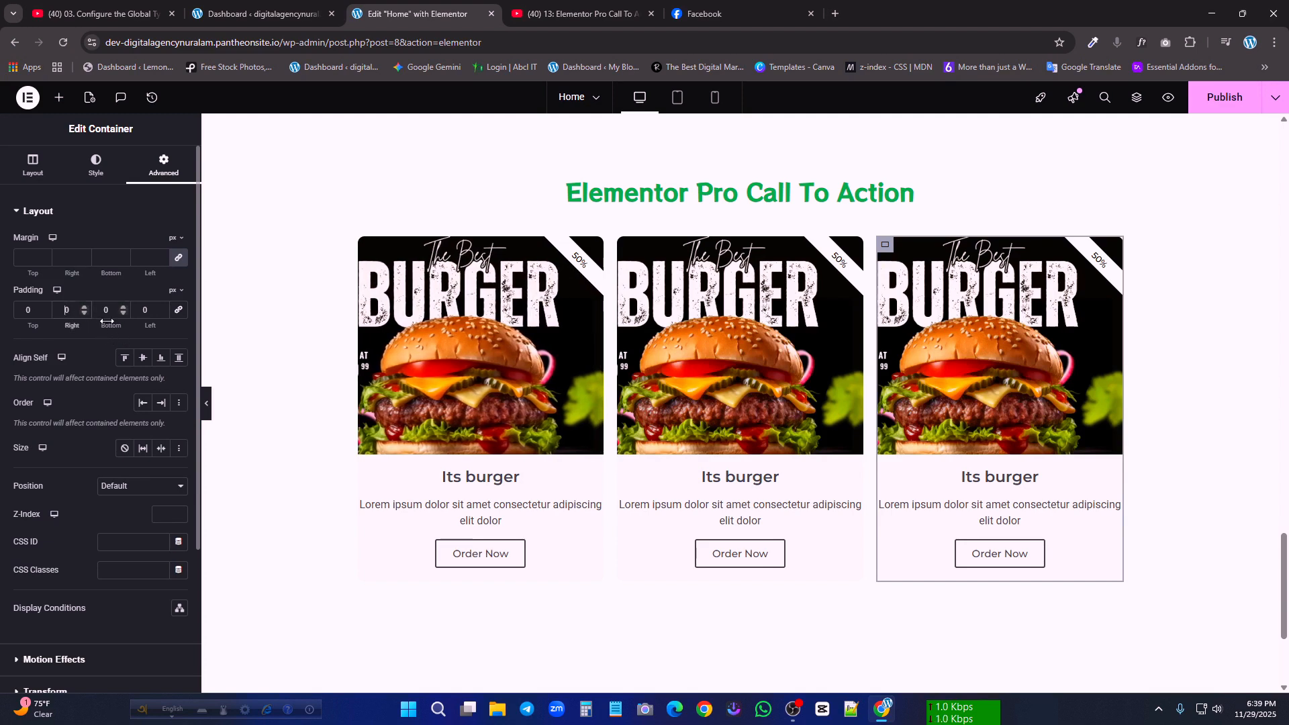
- Try 10 px right and left padding on the third card's container, and set it to 10 px on all sides
type("1")
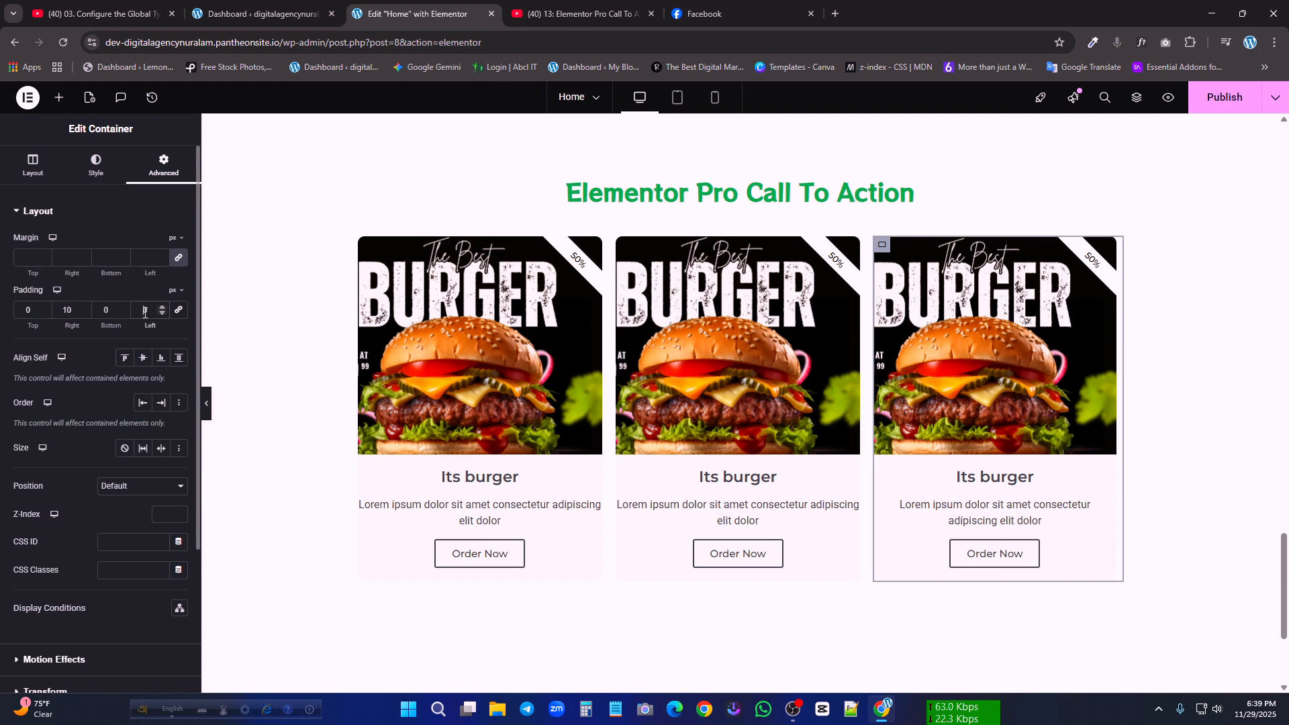
type("10")
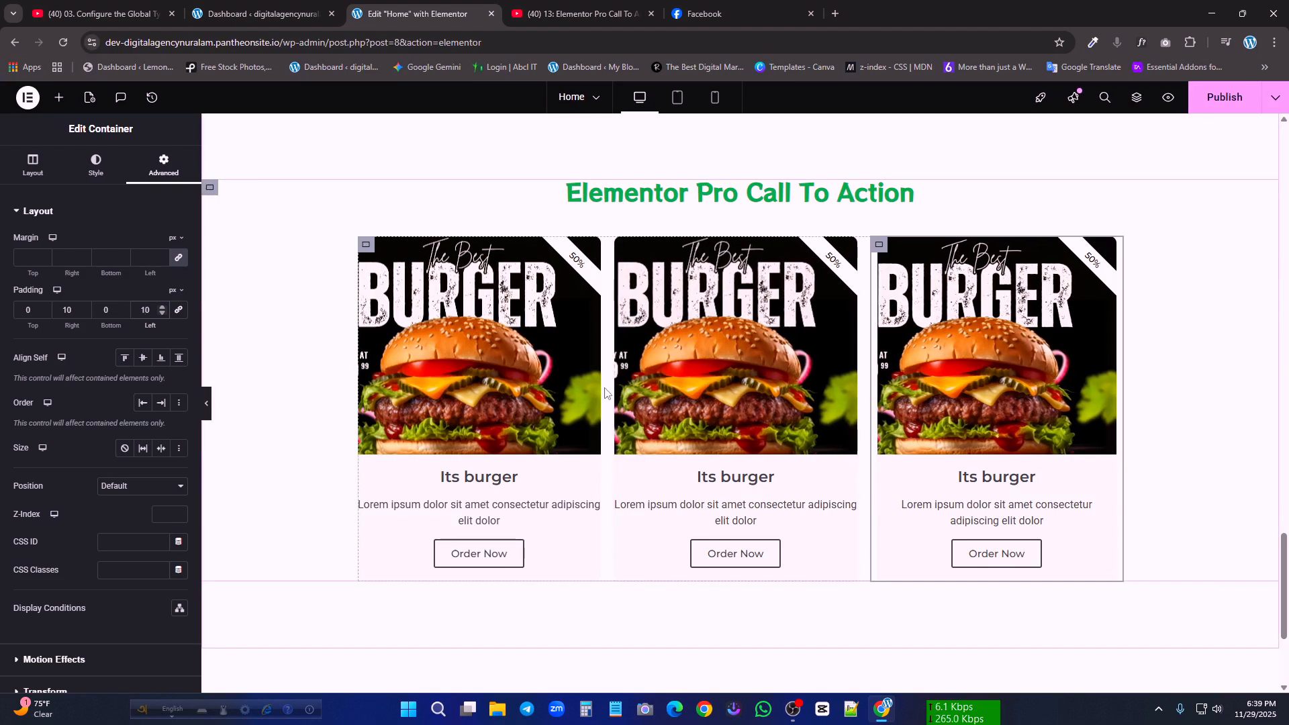
left_click(178, 309)
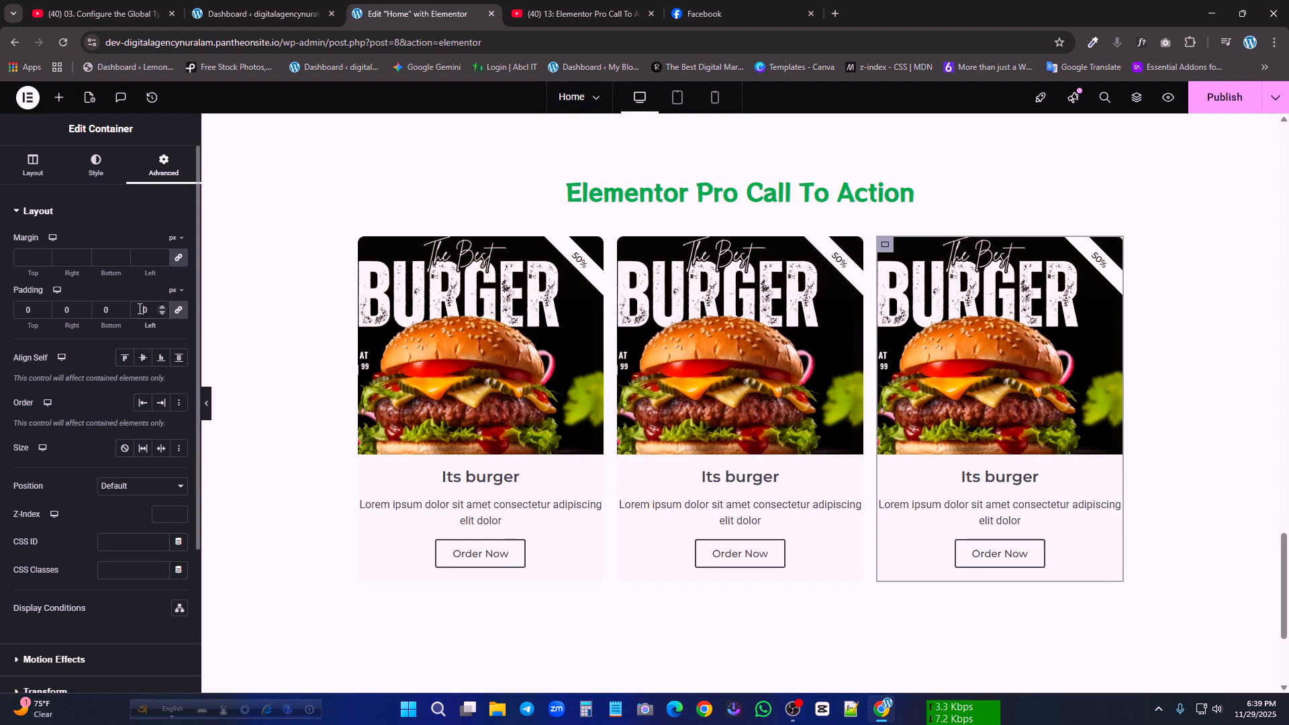
left_click(141, 310)
type("1")
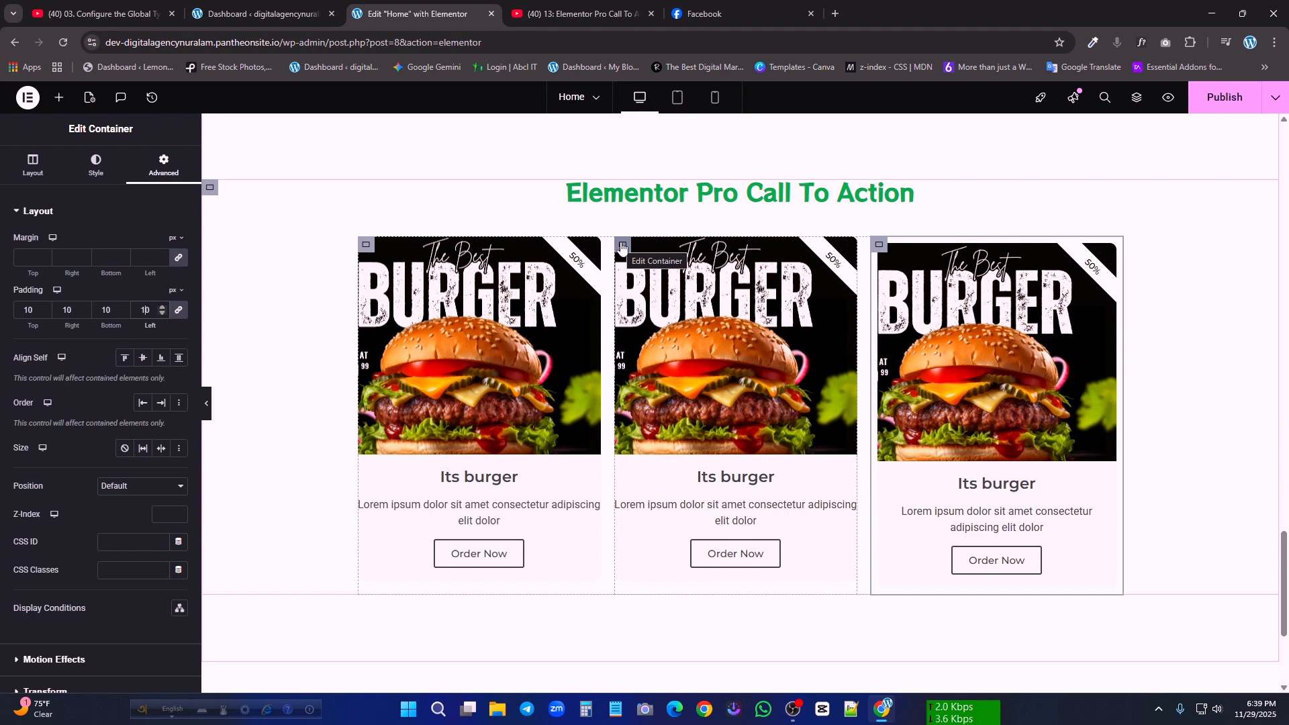
- Copy the third card's container and paste its style onto the middle and first cards' containers
right_click(880, 244)
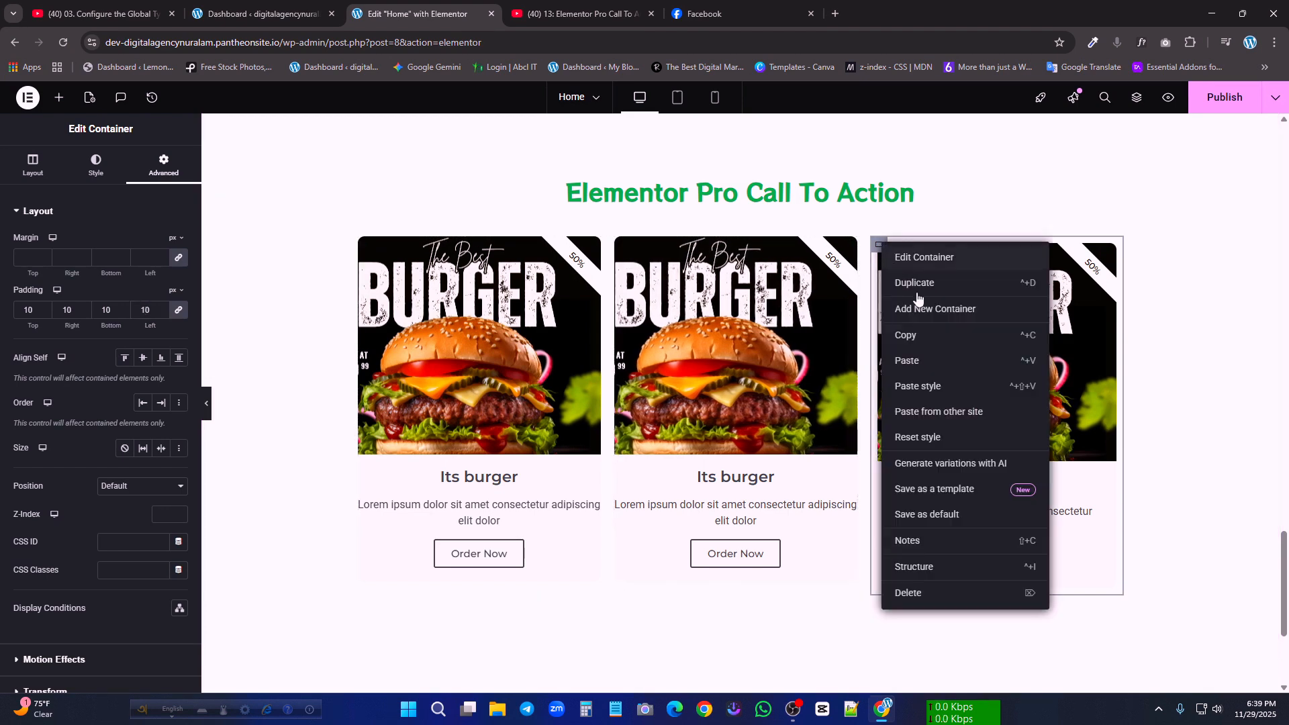
left_click(927, 336)
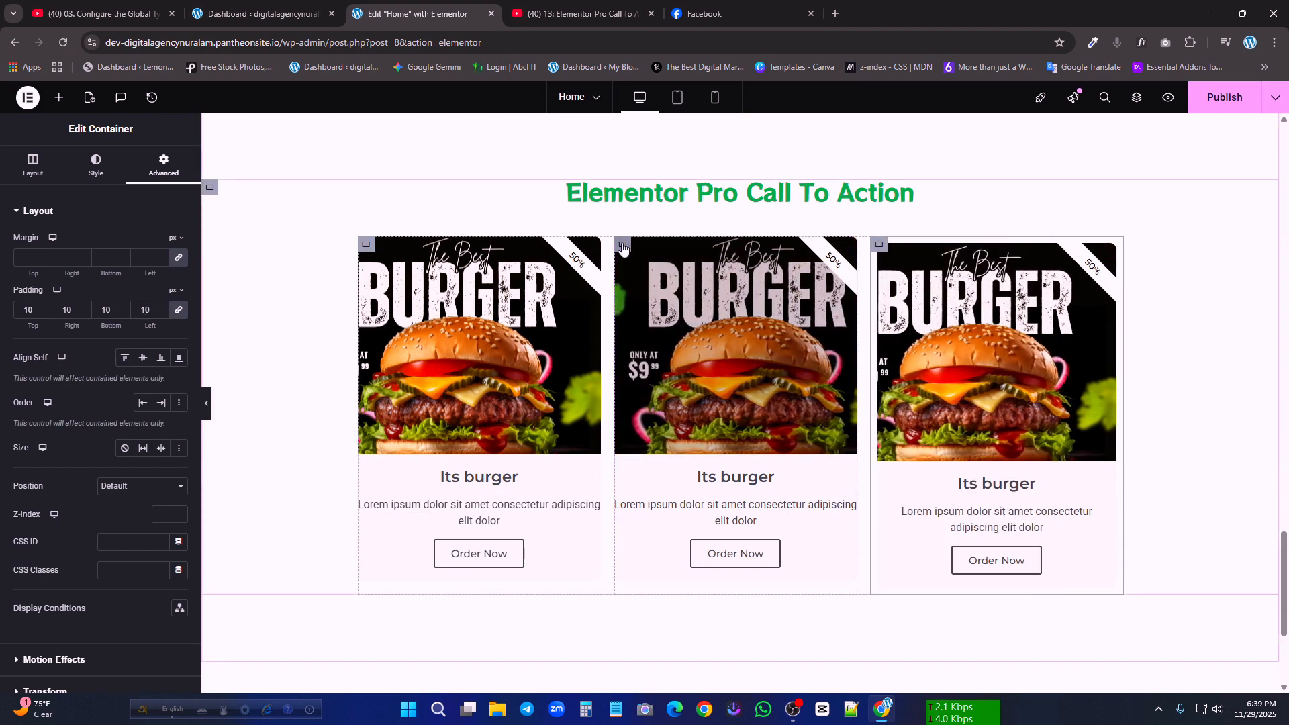
right_click(623, 248)
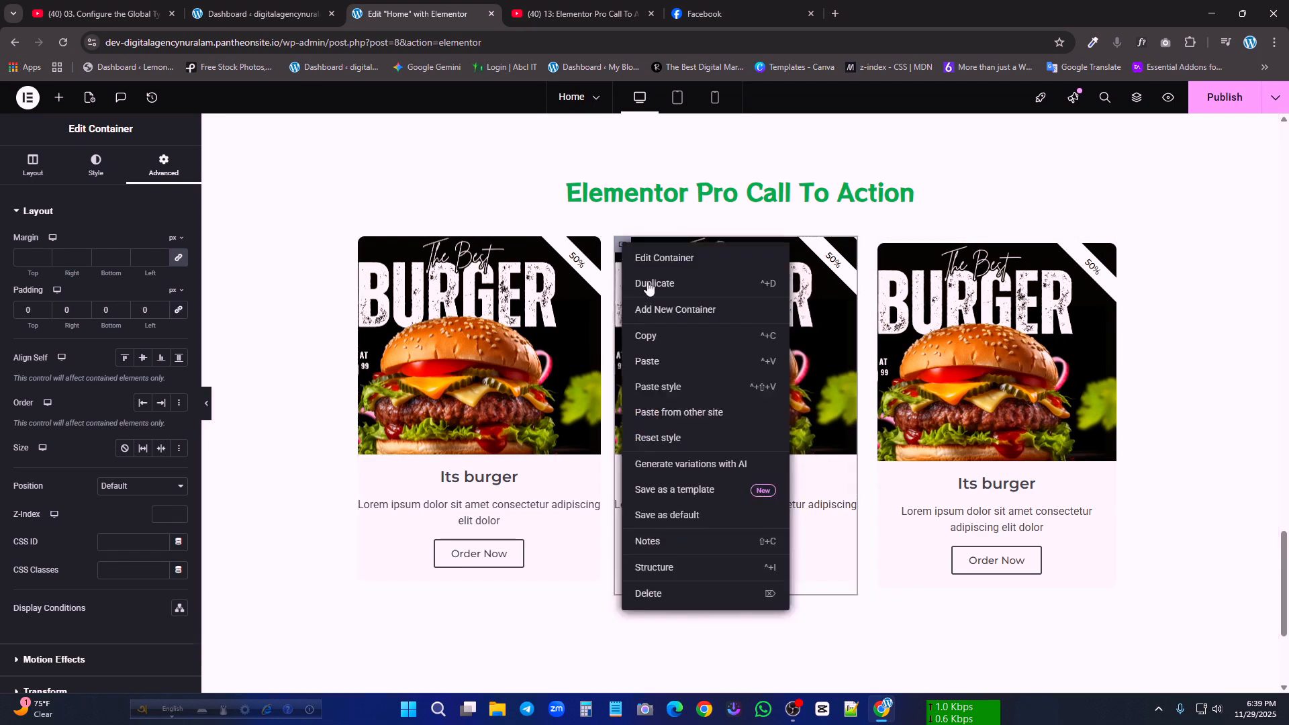
left_click(673, 388)
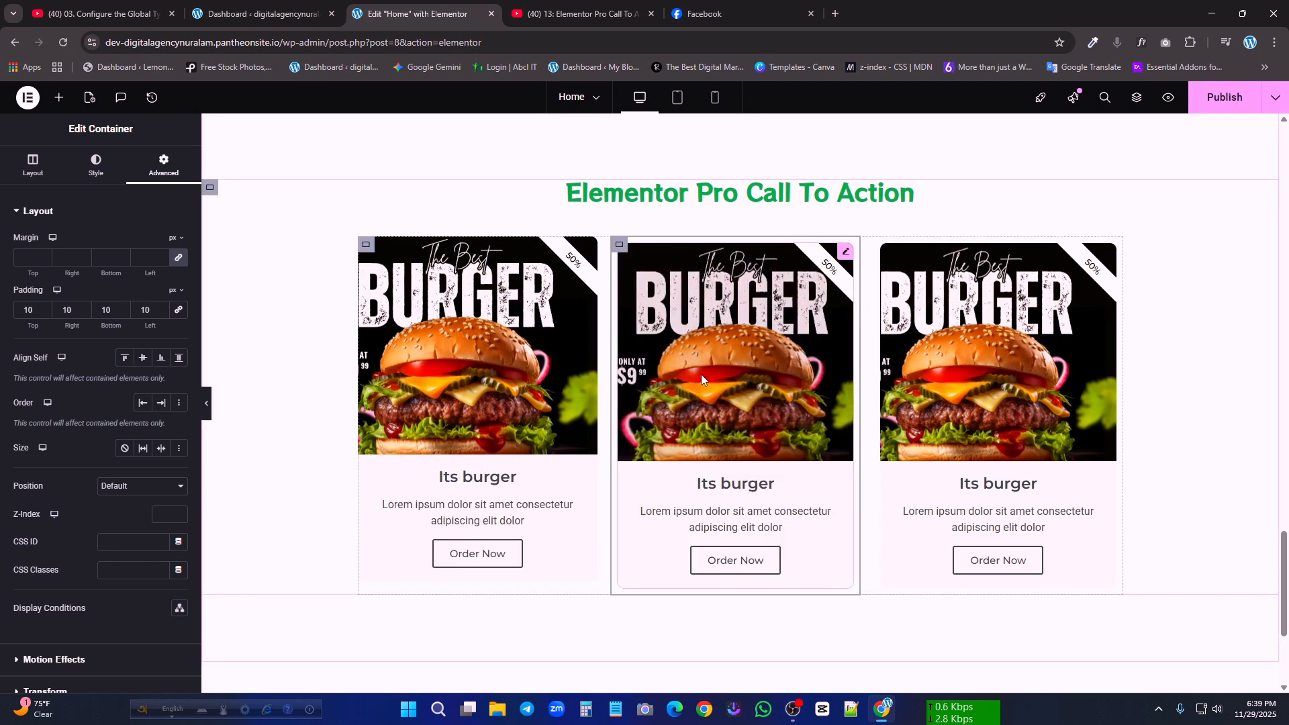
right_click(367, 246)
left_click(421, 384)
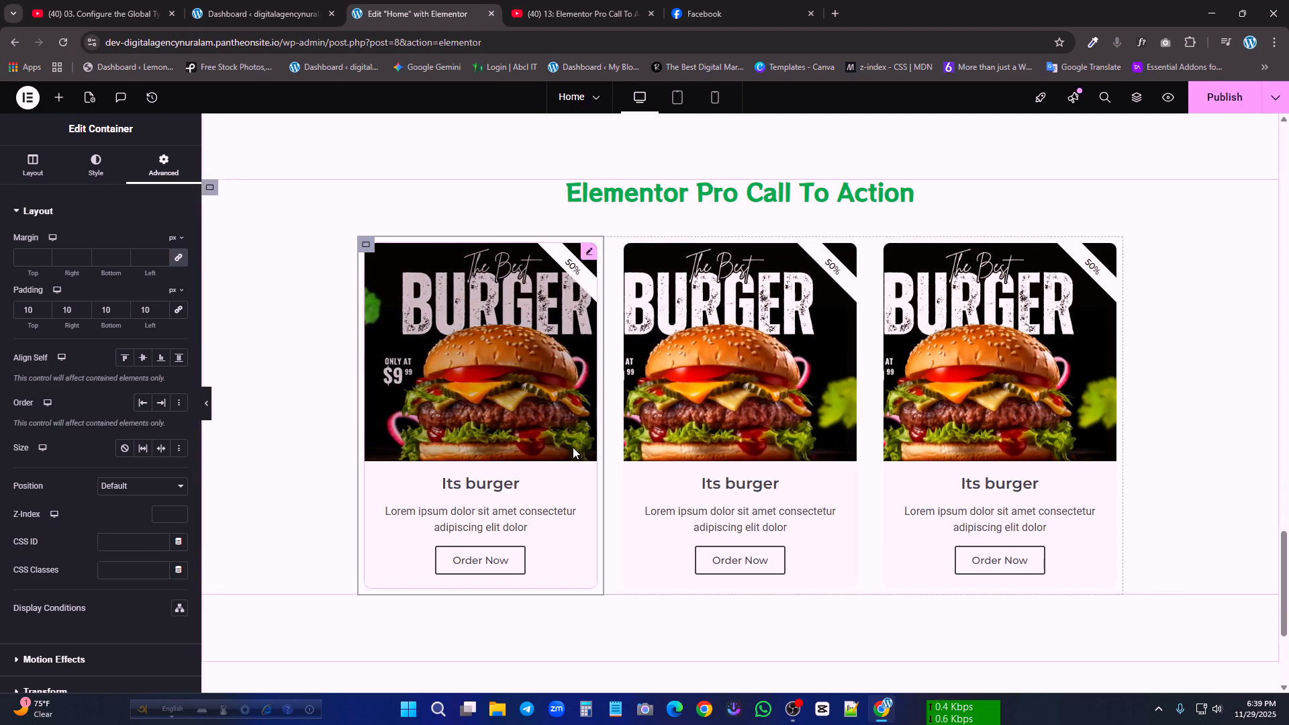
- Publish the Home page and check the three burger cards in its preview before returning to the editor
left_click(1225, 97)
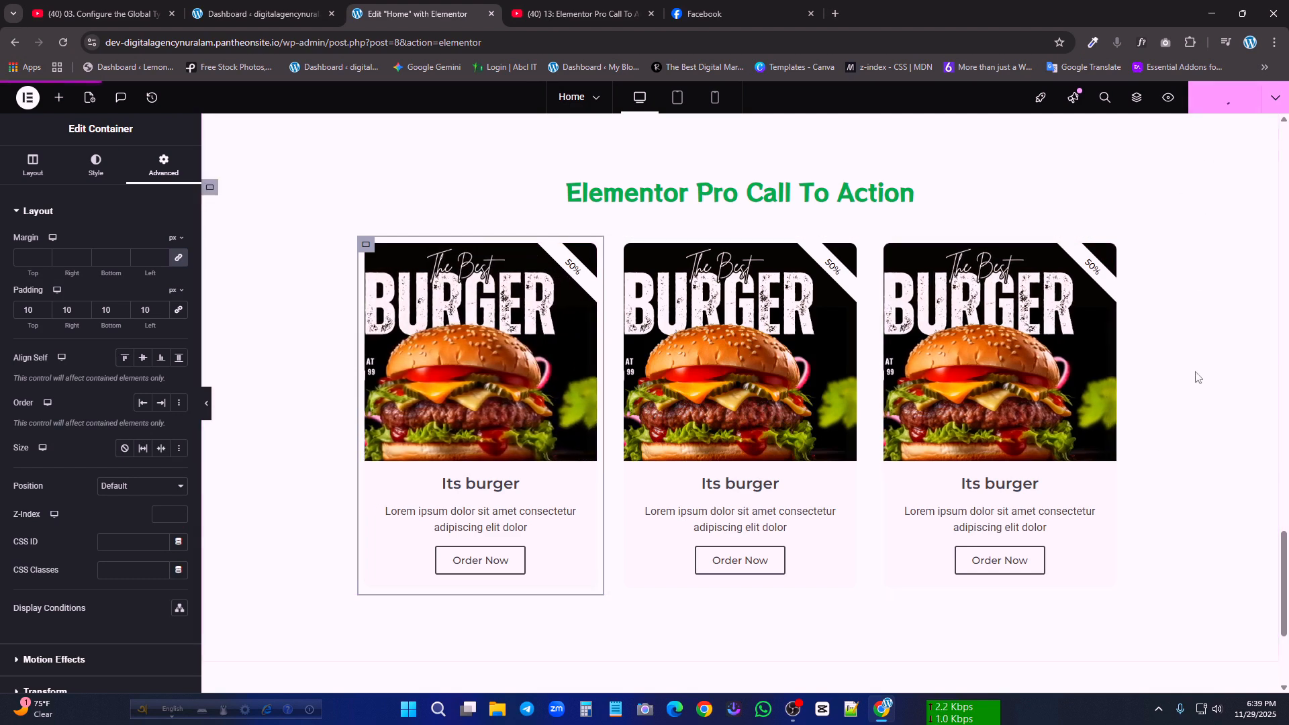
left_click(1168, 97)
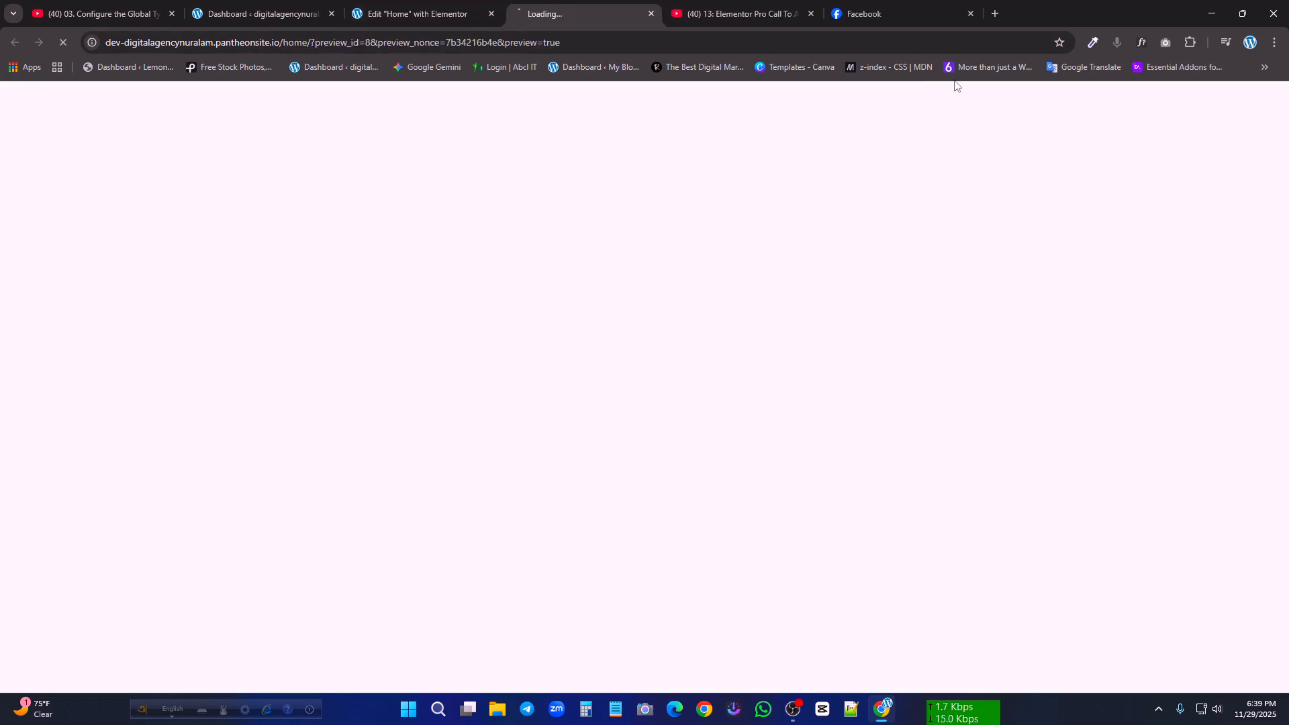
scroll(924, 505, "down", 15)
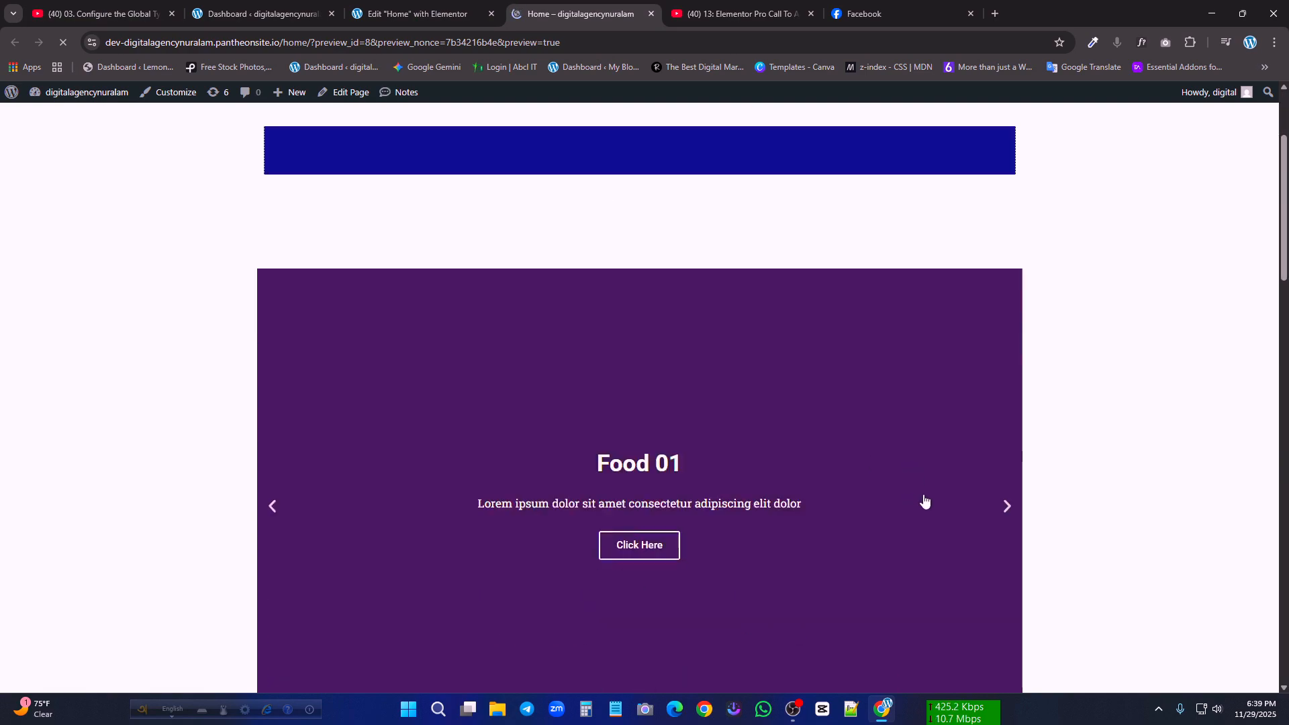
scroll(894, 529, "down", 10)
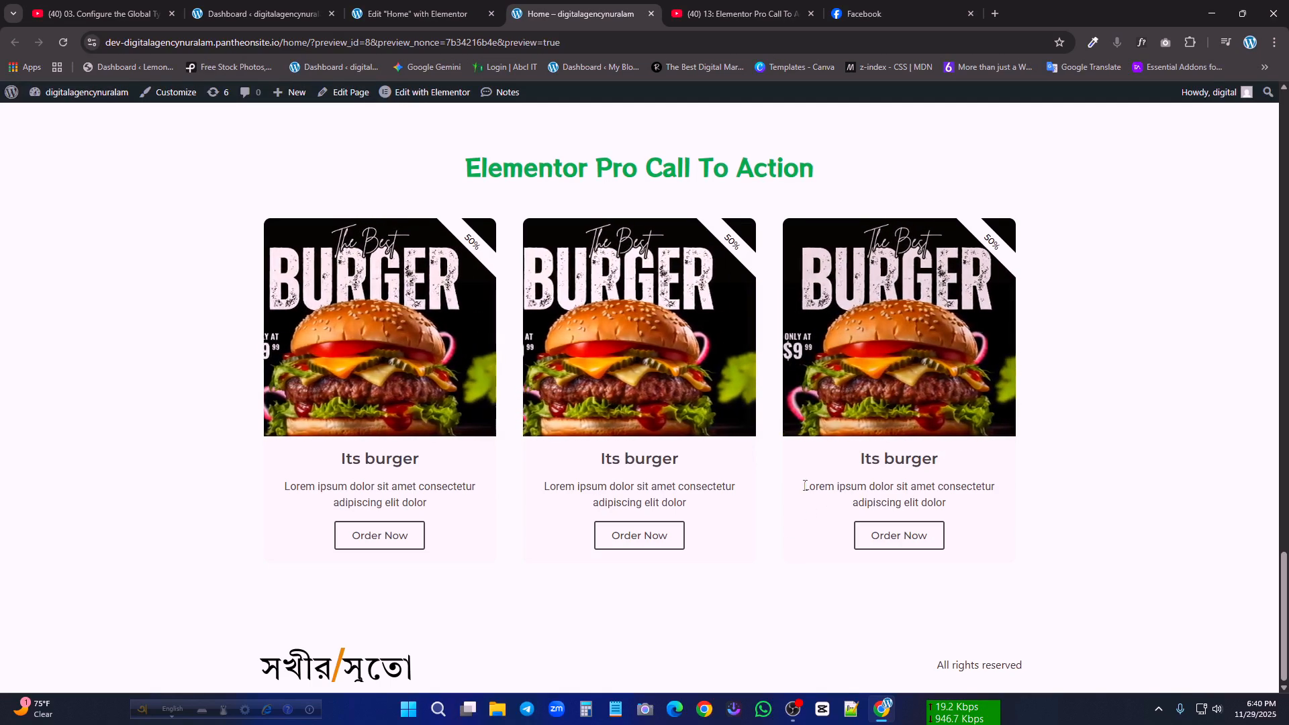
left_click(411, 13)
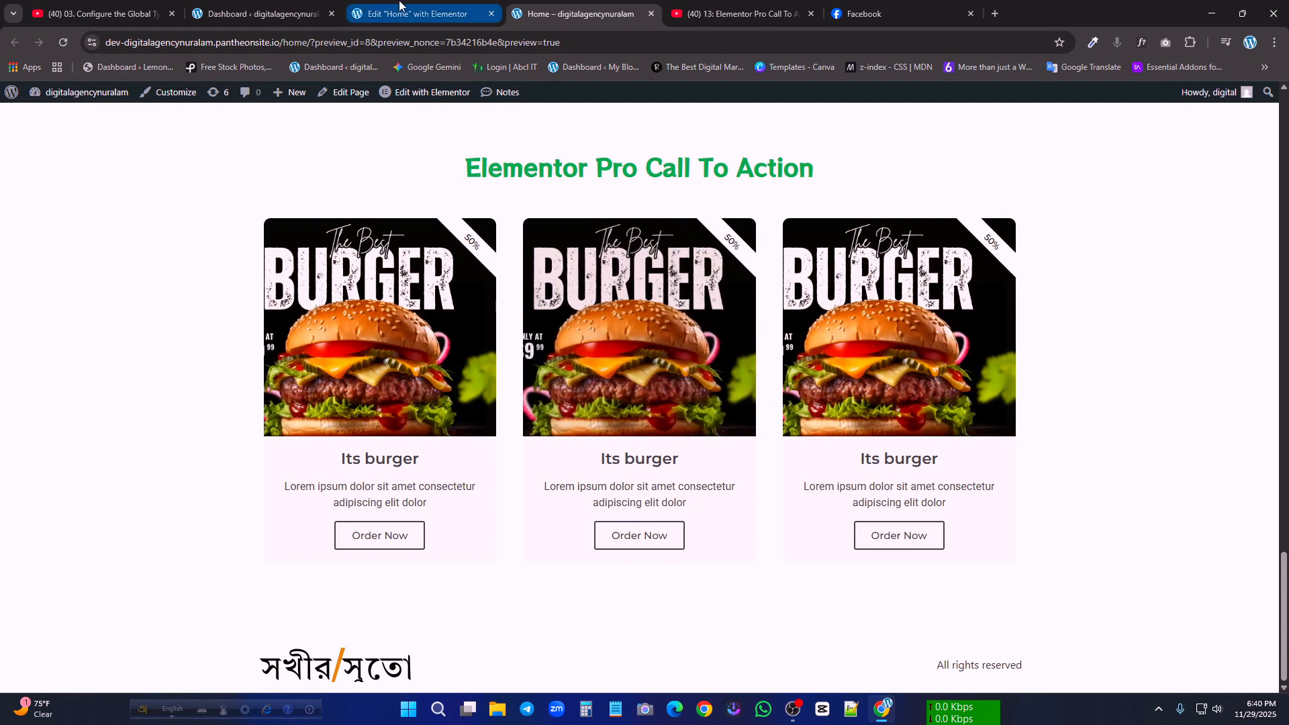